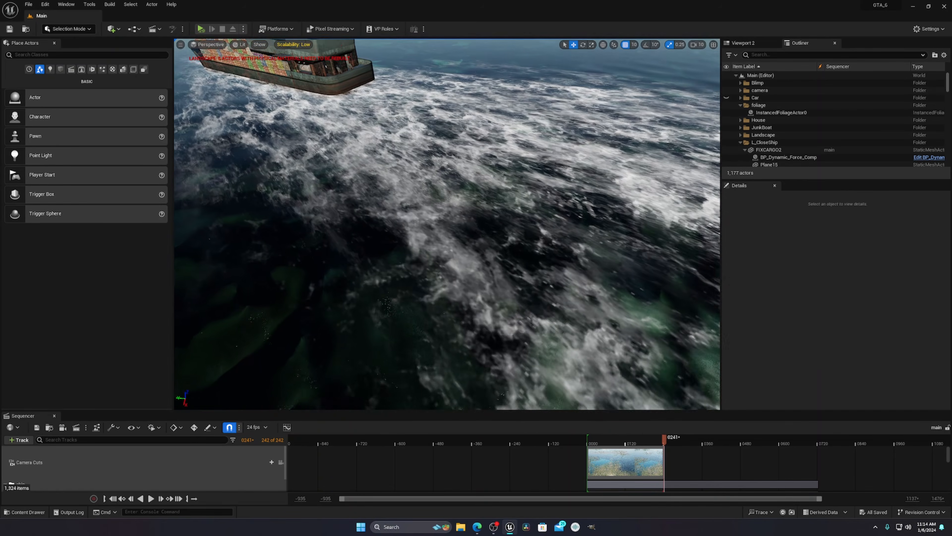
Examine the cargo ship and the foam wake trailing behind it in the level from several distances and angles.
scroll(488, 273, down, 2)
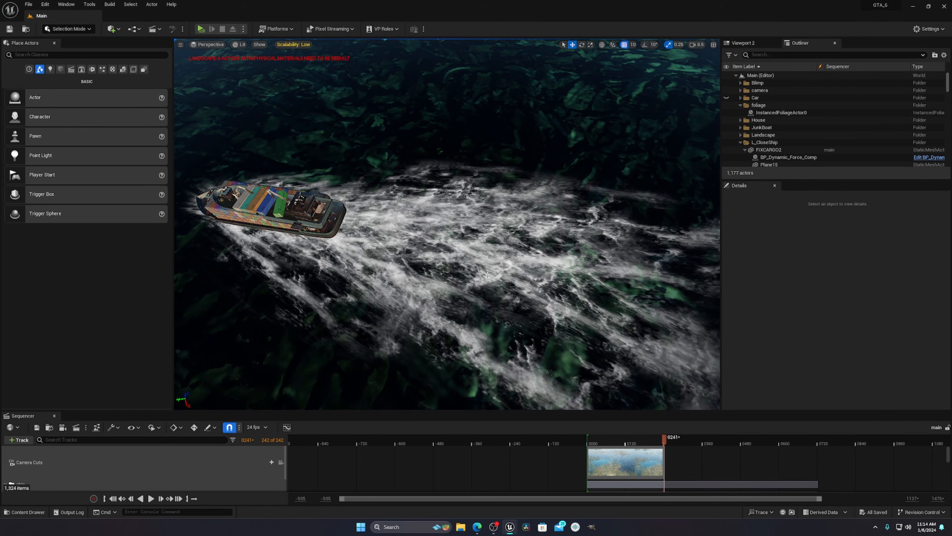
right_drag(484, 284, 483, 300)
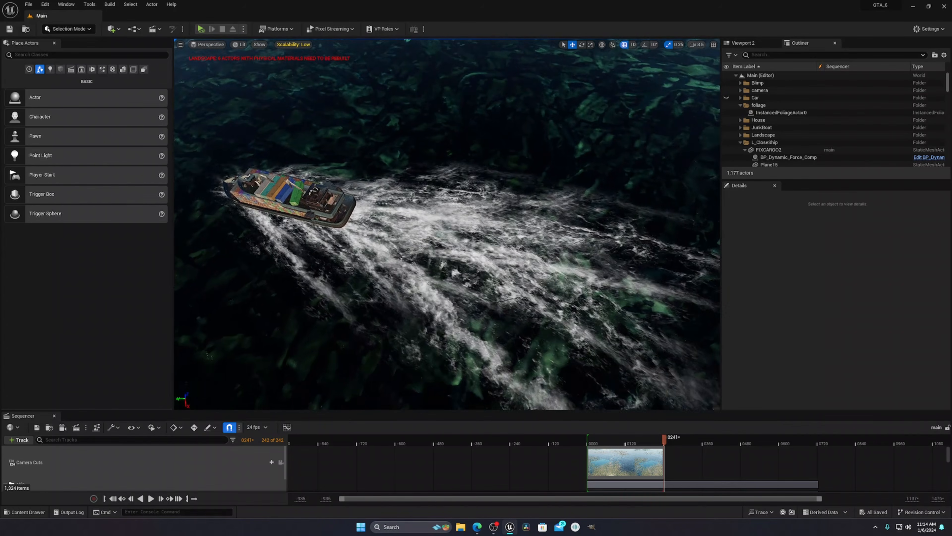
right_drag(484, 284, 525, 263)
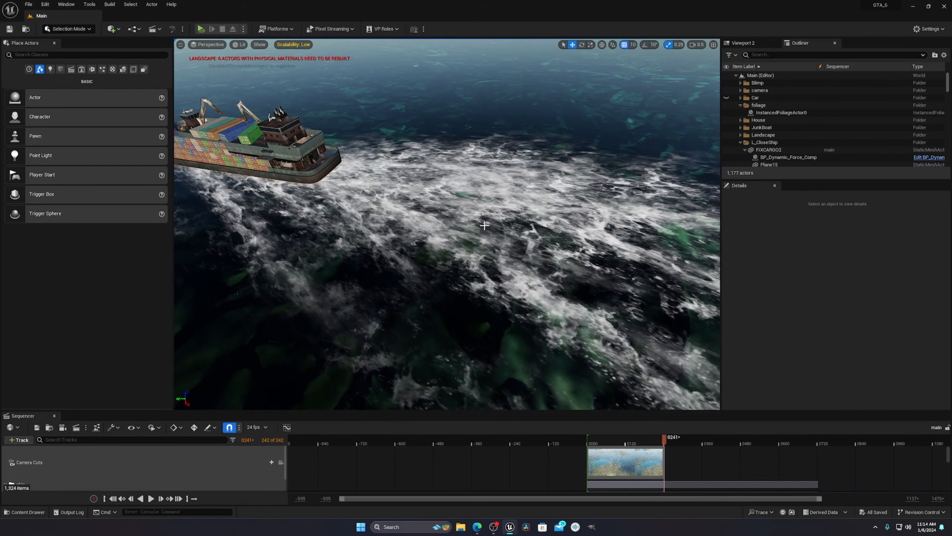
right_drag(484, 225, 496, 226)
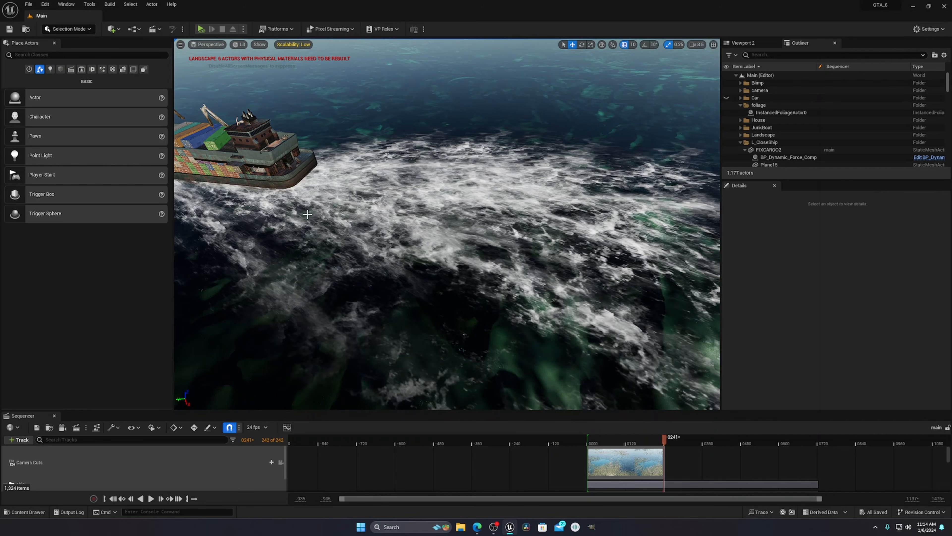
scroll(308, 214, down, 3)
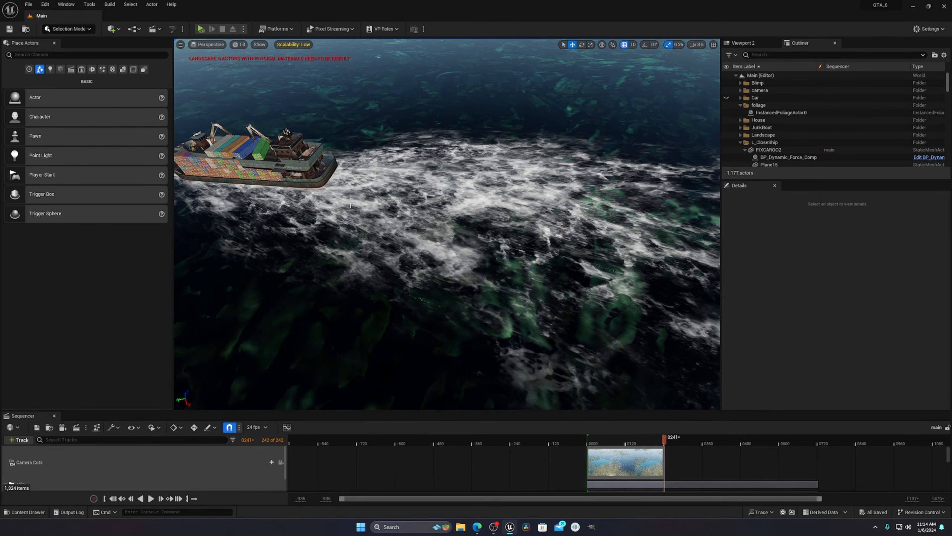
right_drag(425, 215, 446, 215)
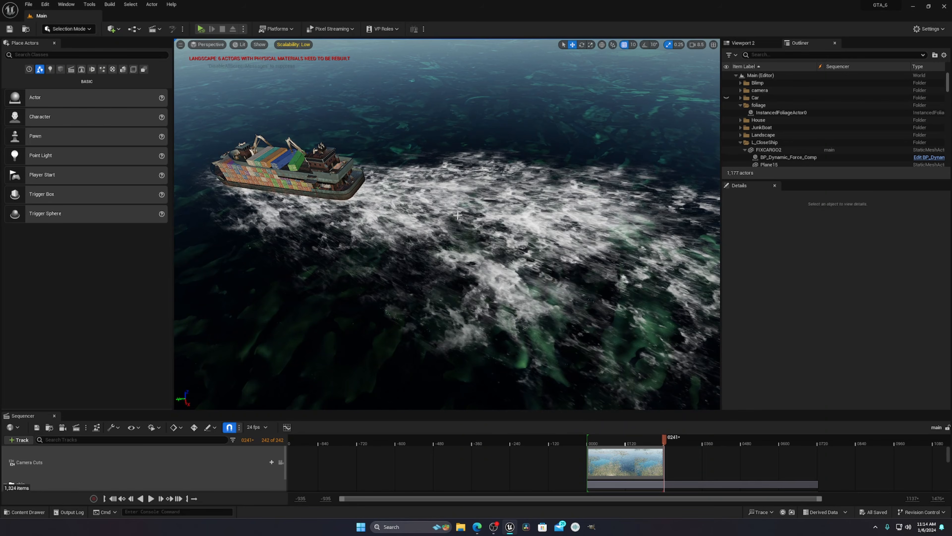
Open the water_foam folder inside the water content folder and view the options for creating a new material there.
key(ctrl+space)
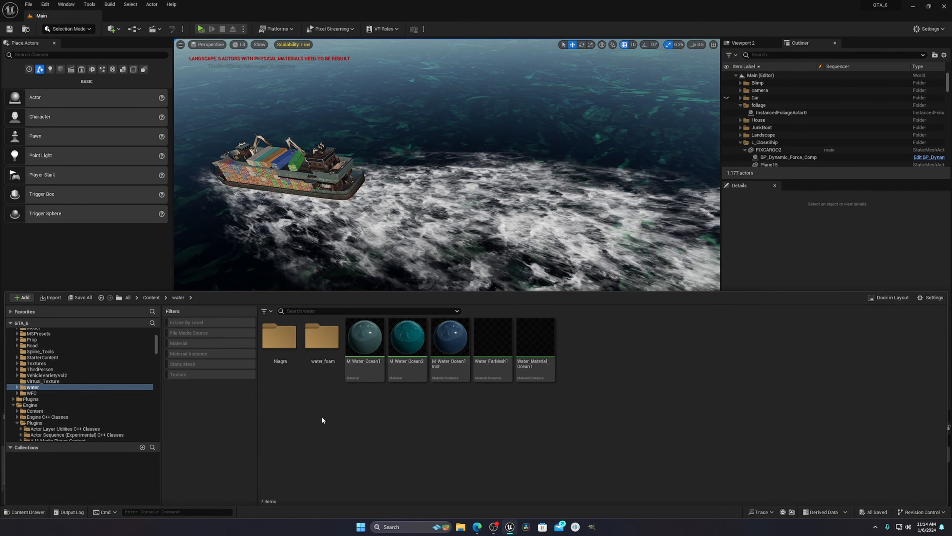
double_click(322, 347)
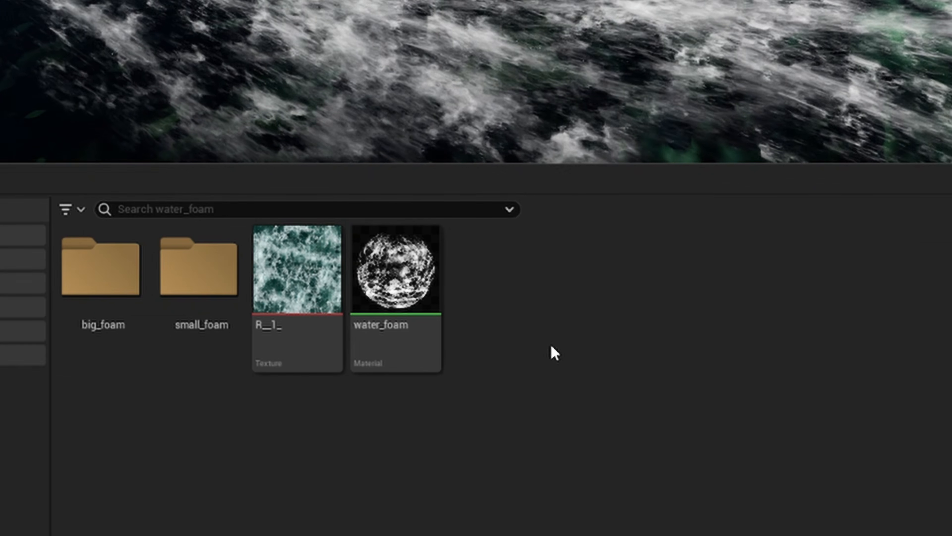
right_click(523, 351)
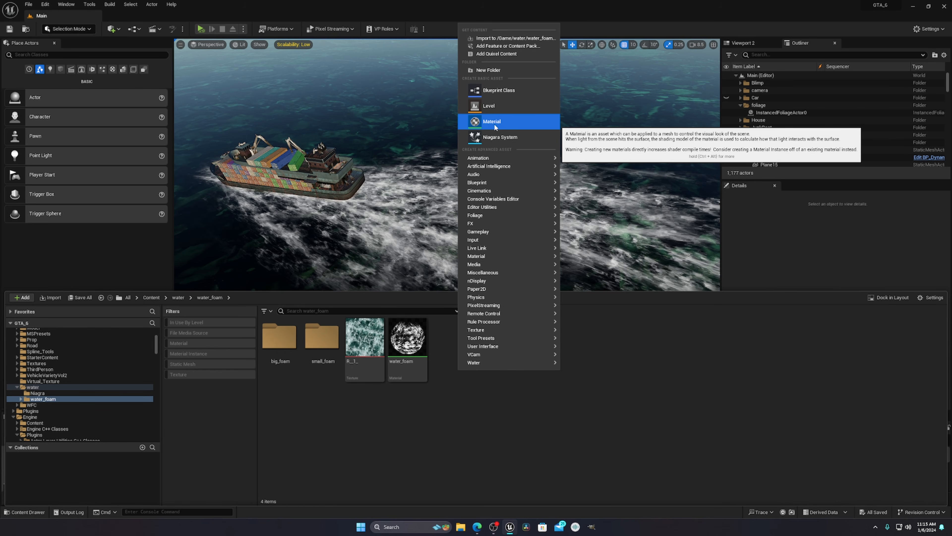
click(450, 366)
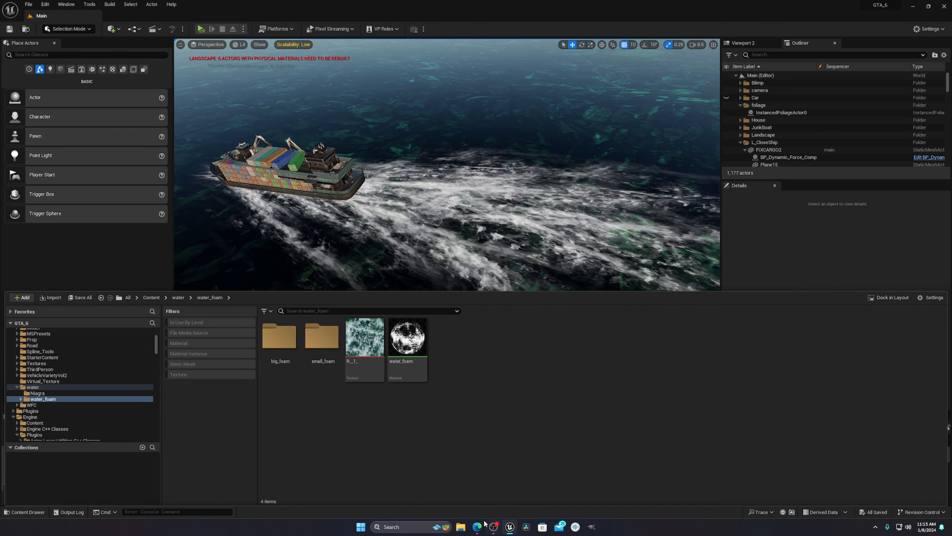
Switch to the browser and look through the Bing image results for foam texture, then return to Unreal Editor.
click(477, 526)
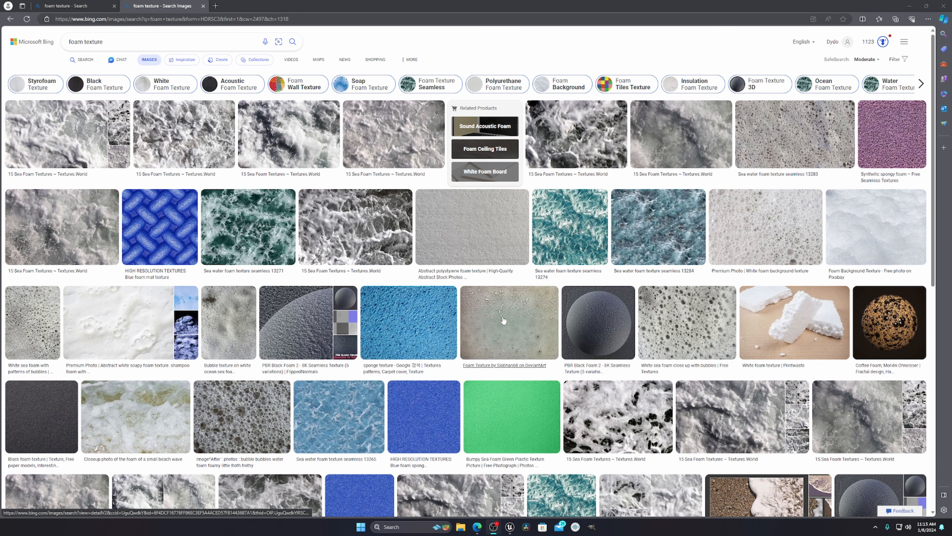
scroll(503, 320, down, 8)
scroll(848, 209, up, 6)
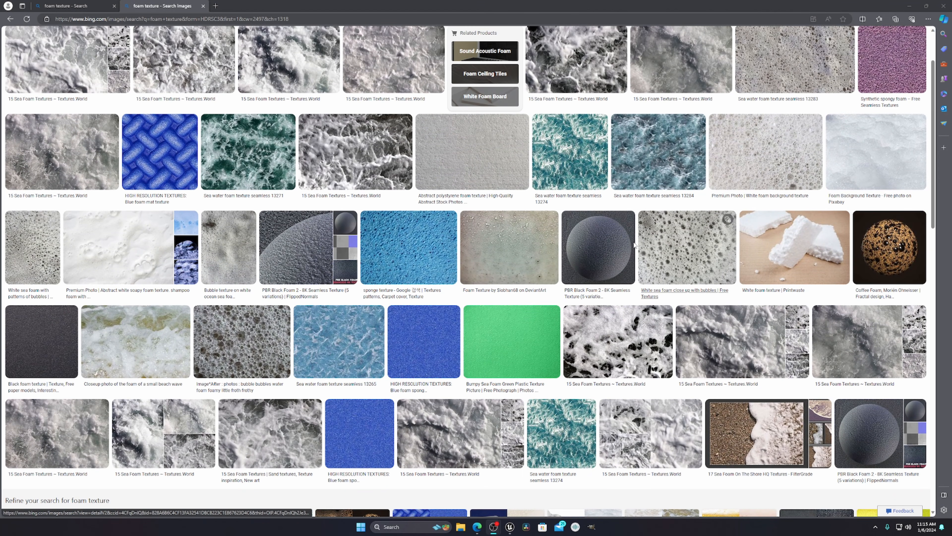
scroll(634, 245, up, 2)
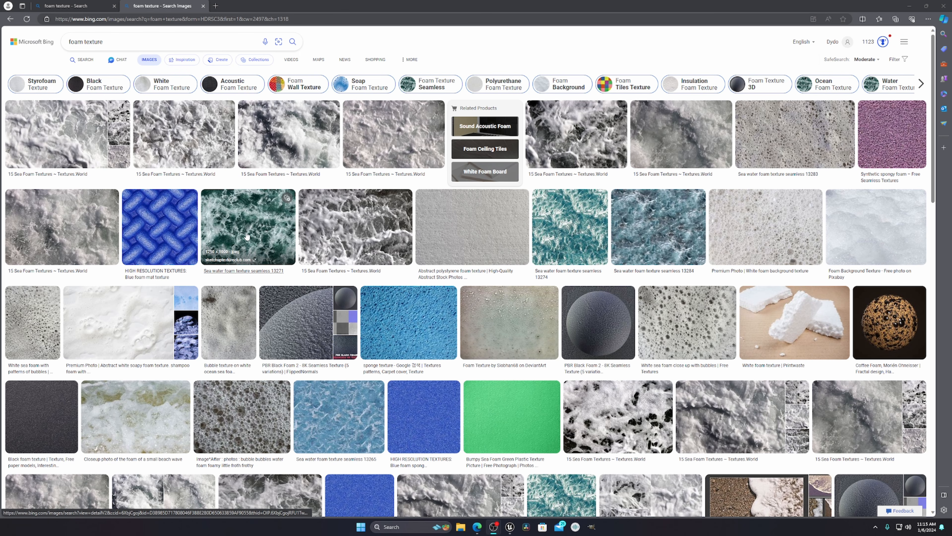
click(909, 6)
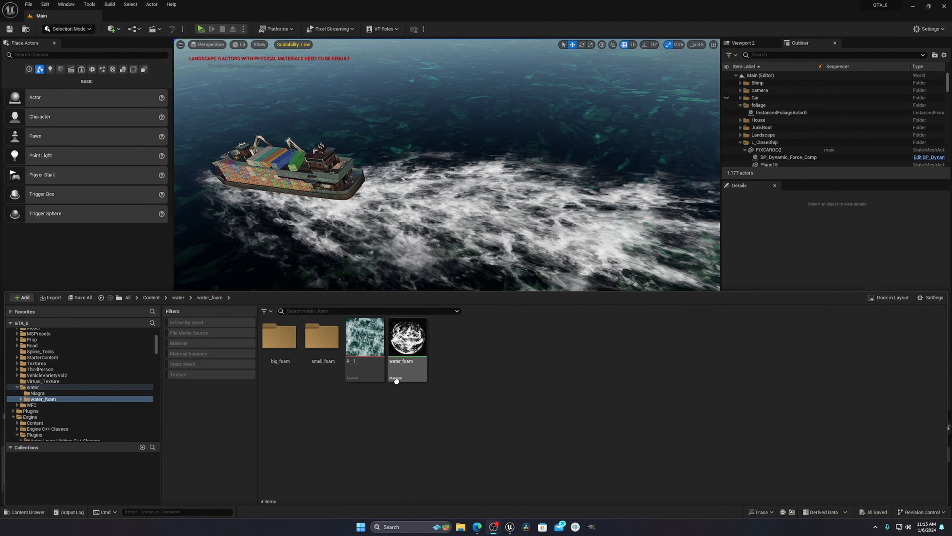
Open the water_foam material and examine its full node graph, from the speed parameters through to the output node.
double_click(407, 370)
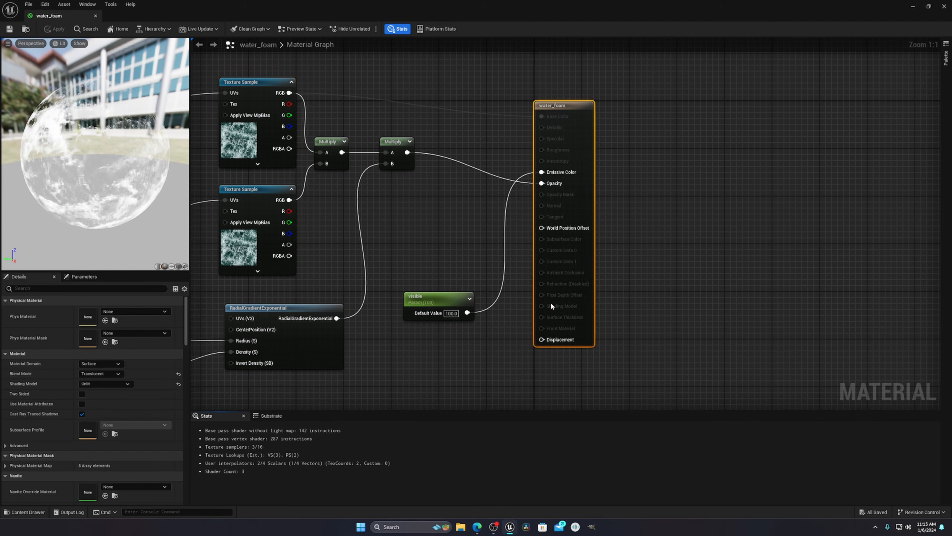
scroll(430, 241, down, 2)
right_drag(429, 241, 618, 241)
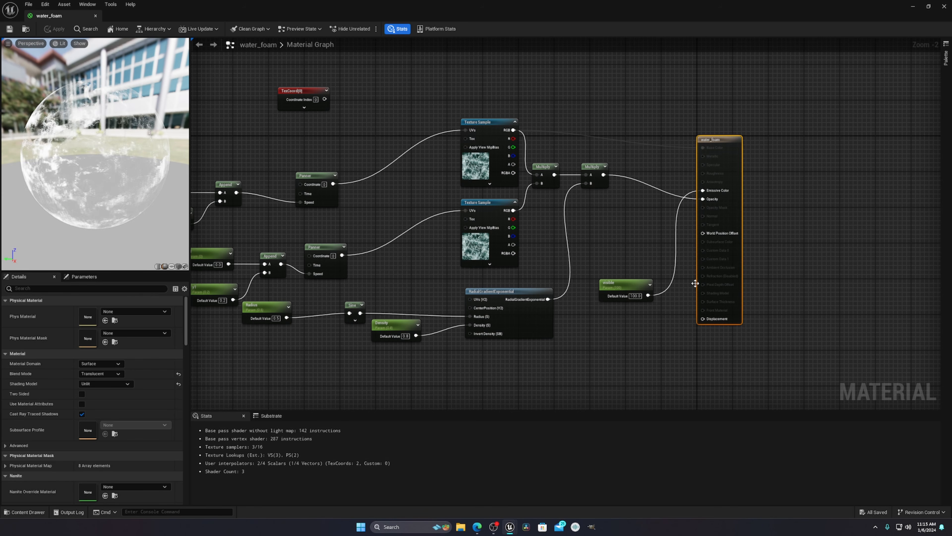
scroll(564, 319, down, 2)
right_drag(565, 319, 605, 323)
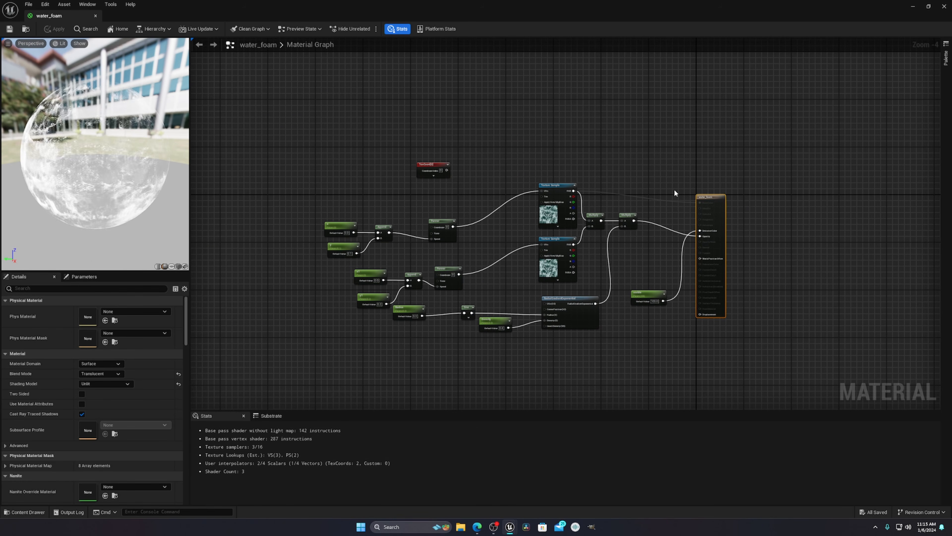
drag(689, 153, 356, 363)
scroll(688, 266, up, 2)
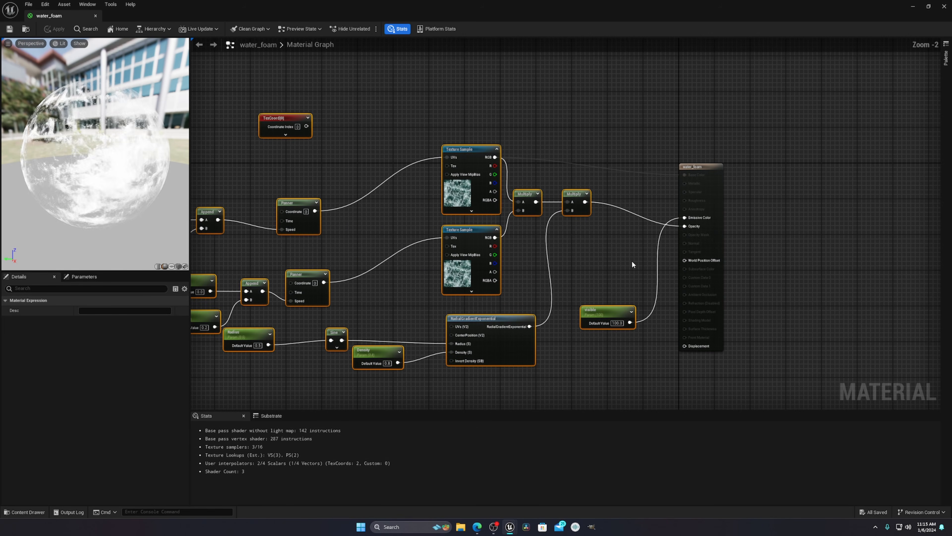
drag(759, 138, 738, 308)
drag(704, 384, 703, 383)
scroll(749, 242, up, 2)
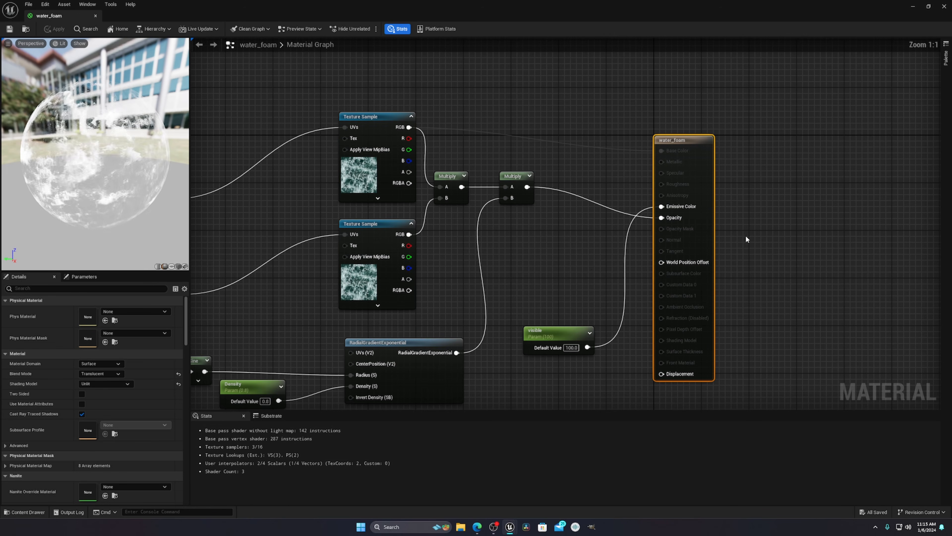
Select the water_foam output node and set its blend mode to Translucent and its shading model to Unlit.
click(780, 161)
click(679, 146)
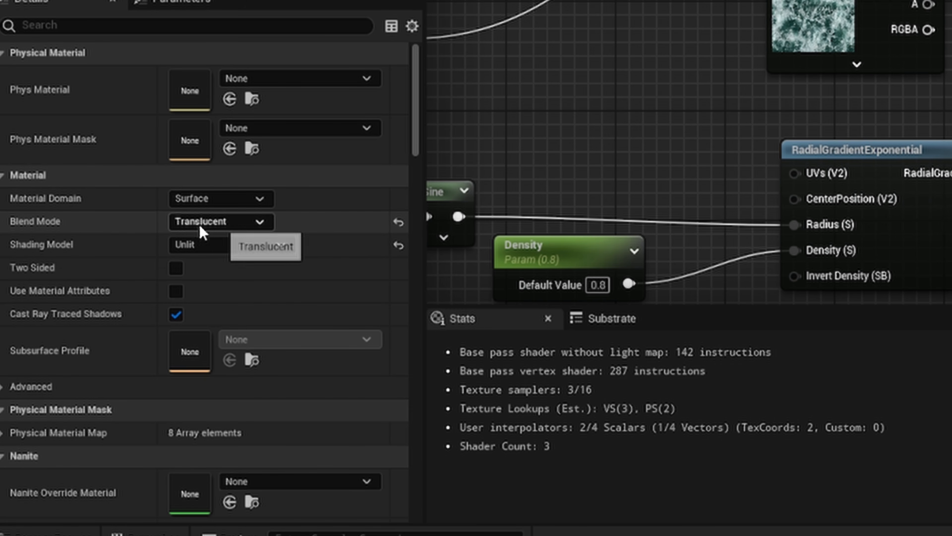
click(239, 224)
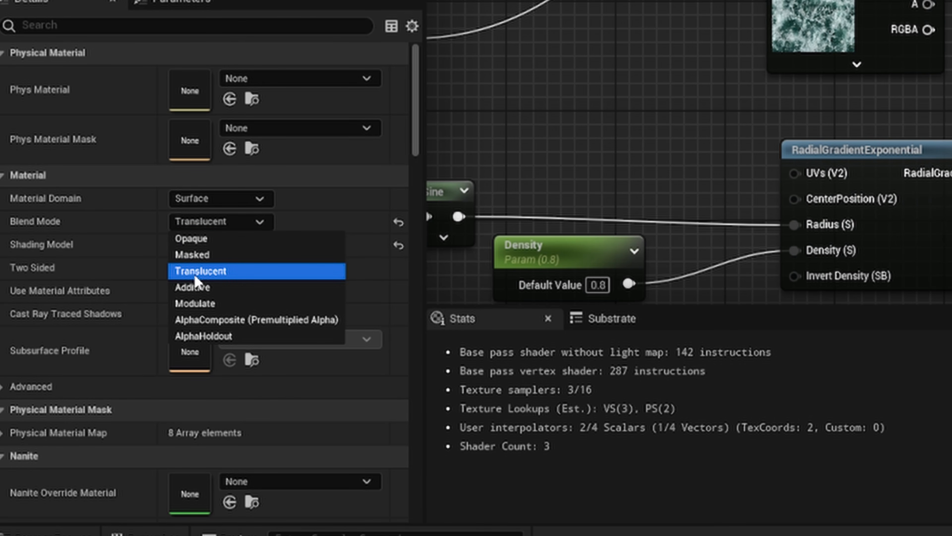
click(227, 274)
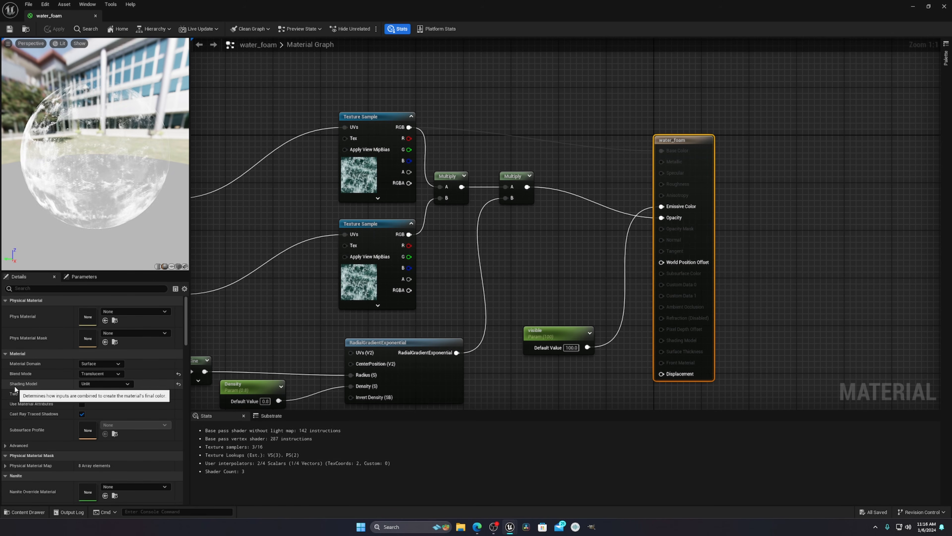
click(109, 384)
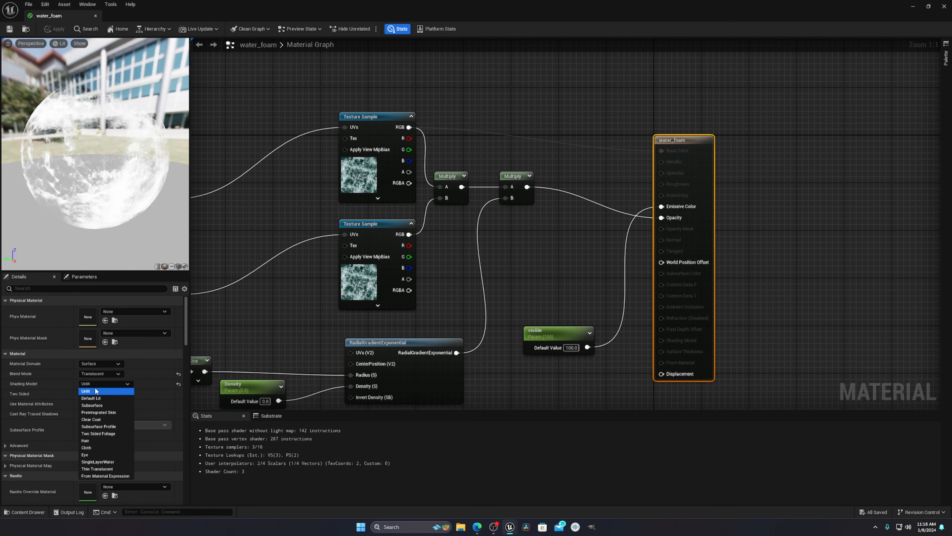
click(125, 384)
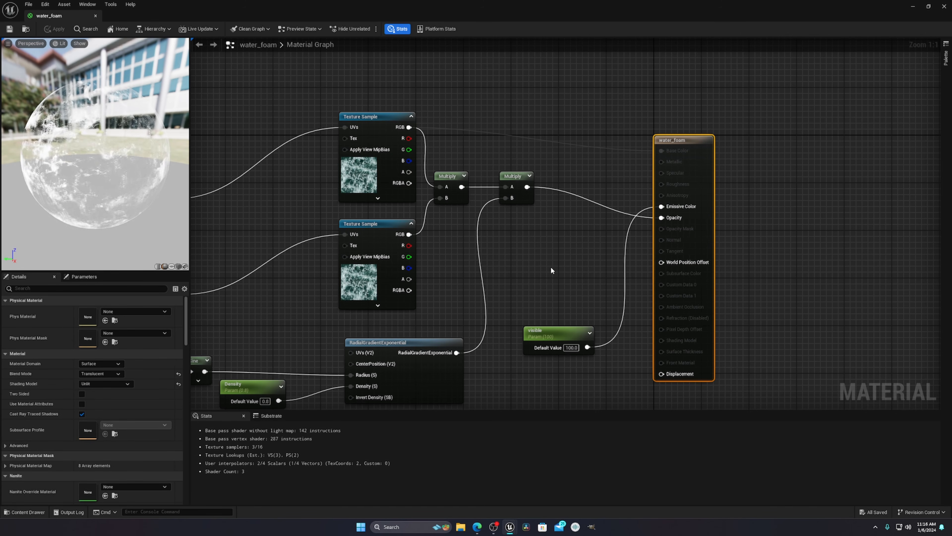
Locate the R__1_ foam texture in the water_foam content folder.
scroll(550, 267, down, 2)
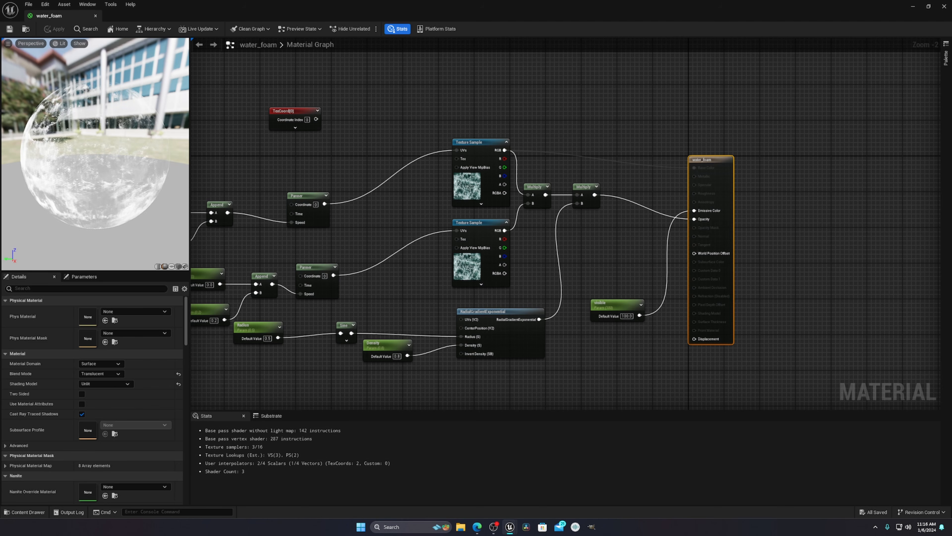
click(25, 512)
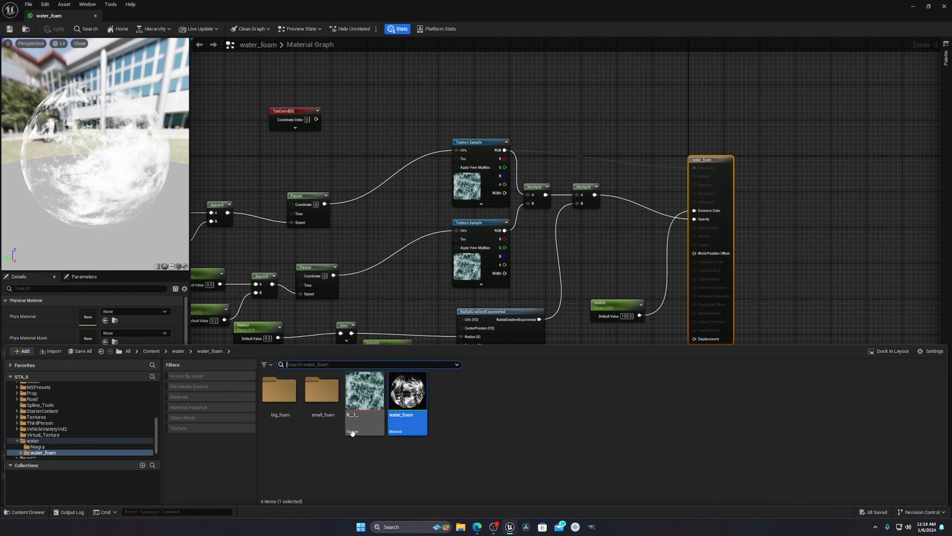
click(354, 453)
click(561, 127)
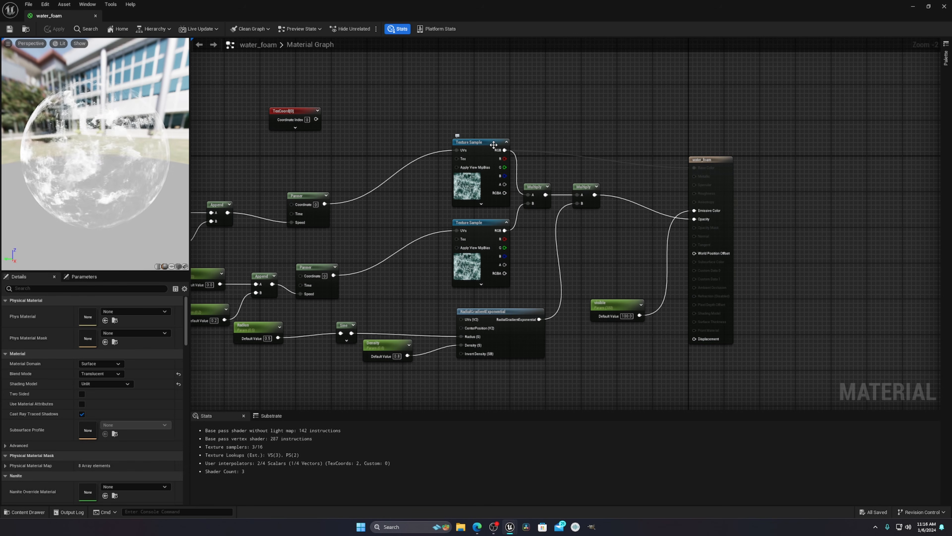
Move the upper Texture Sample node higher in the material graph, farther from the lower Texture Sample.
click(479, 144)
drag(478, 144, 456, 114)
click(549, 151)
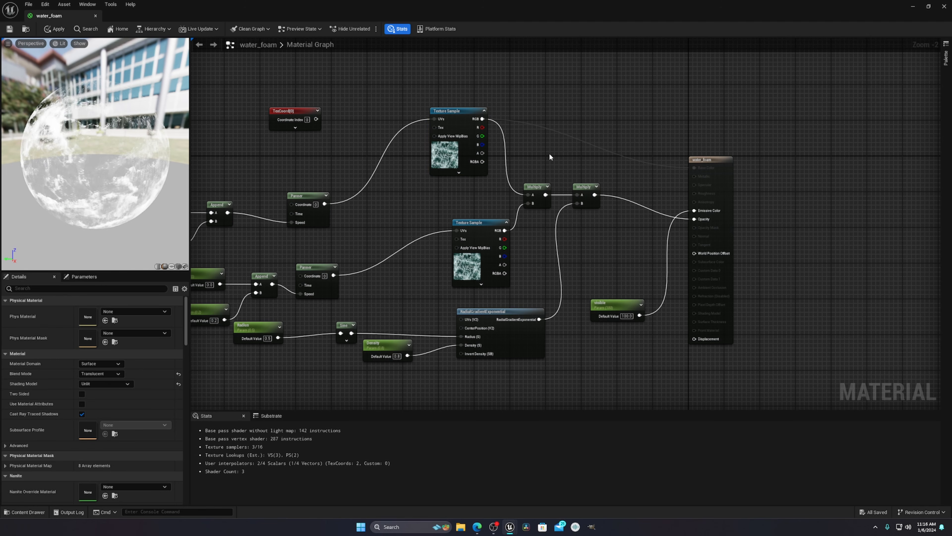
Add an unconnected Multiply node above the two chained Multiply nodes.
right_drag(588, 146, 545, 167)
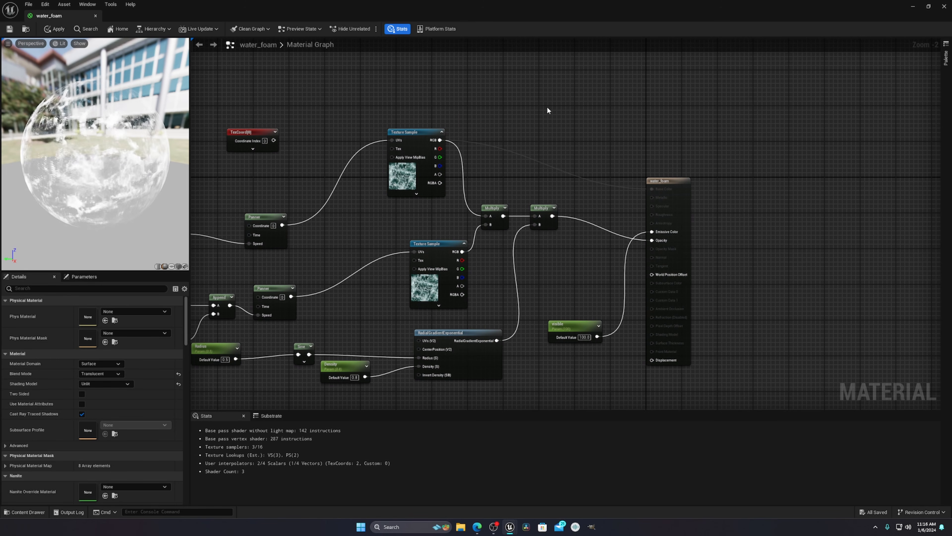
click(519, 100)
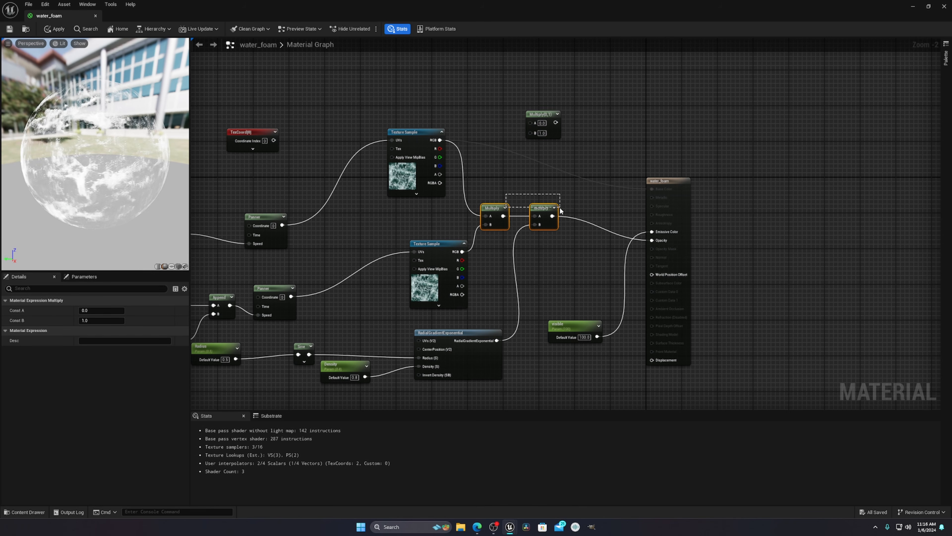
Examine how the two chained Multiply nodes combine the foam textures with the radial gradient and feed the Opacity input.
drag(545, 219, 545, 220)
mouse_move(379, 258)
right_down()
mouse_move(410, 249)
mouse_move(378, 275)
right_up()
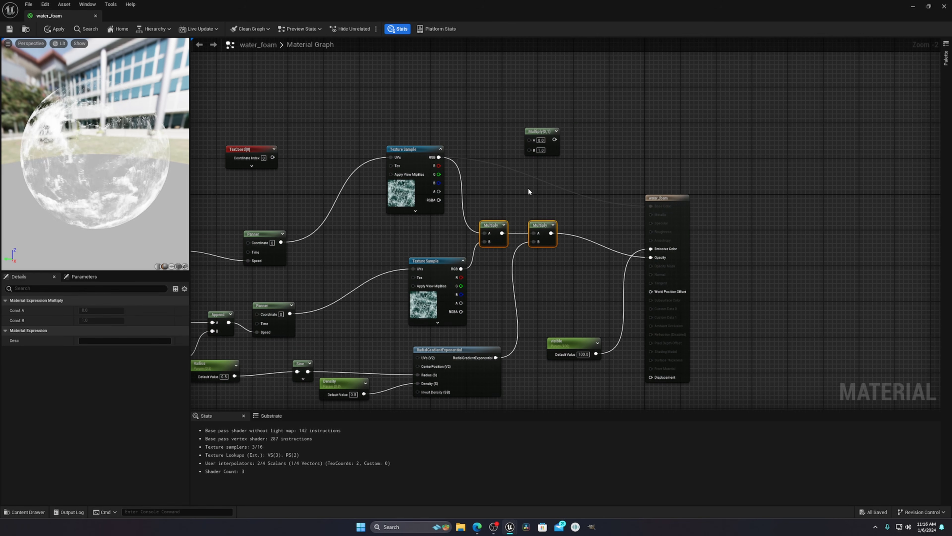
right_drag(529, 189, 536, 194)
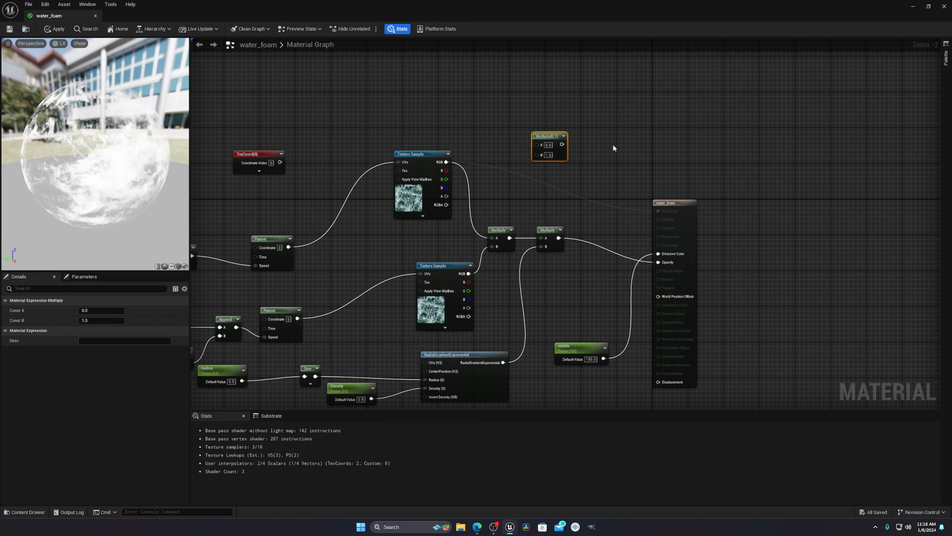
scroll(569, 211, up, 2)
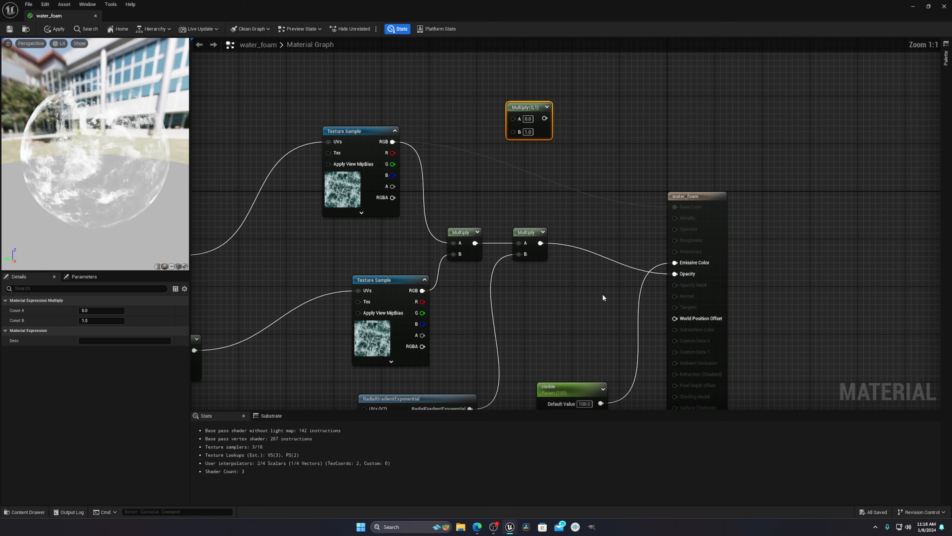
drag(498, 177, 499, 177)
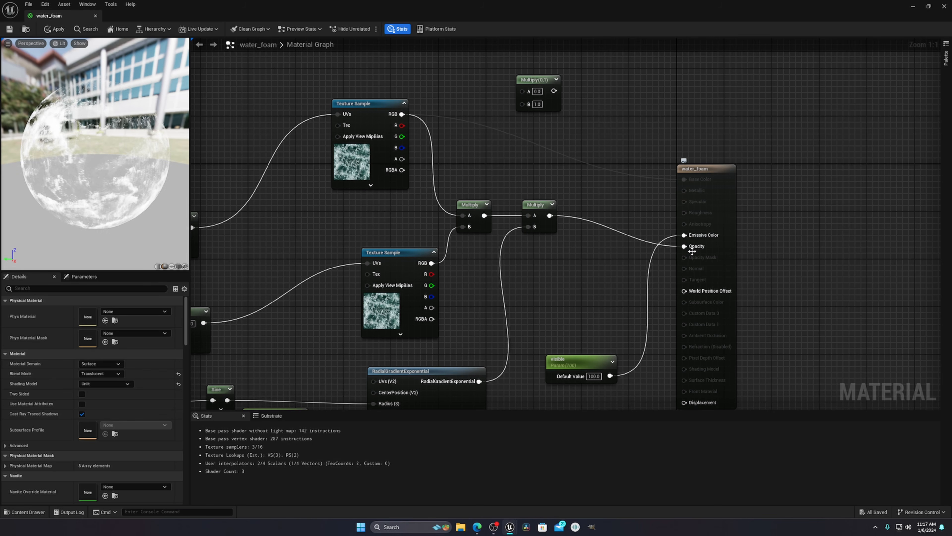
right_drag(692, 251, 745, 236)
scroll(609, 245, down, 1)
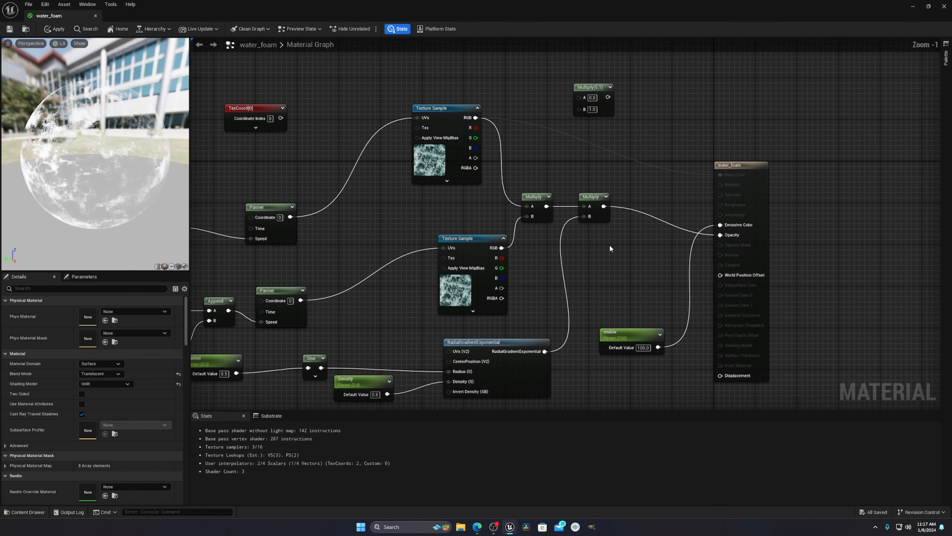
Move the lower Texture Sample up beneath the upper one and shift the RadialGradientExponential node slightly closer to the textures.
right_drag(609, 244, 652, 236)
click(513, 102)
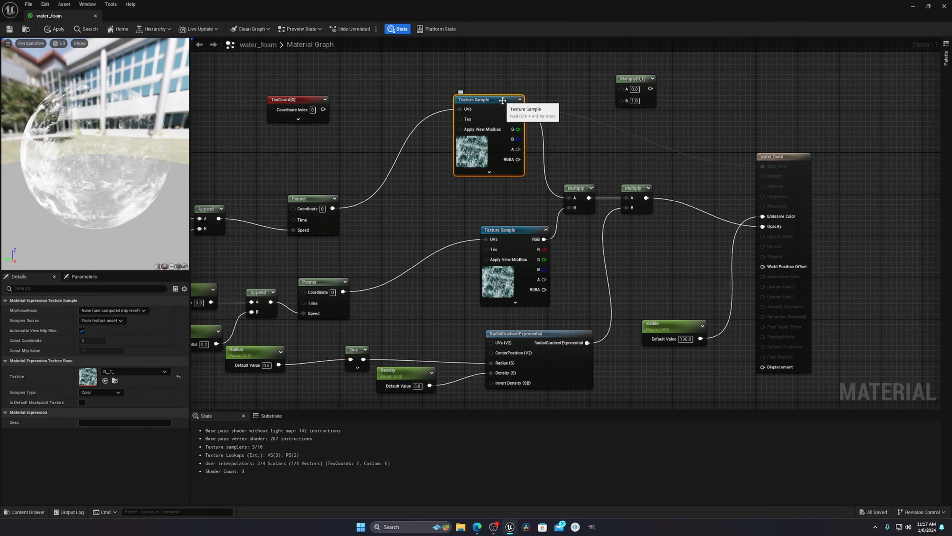
drag(513, 239, 481, 223)
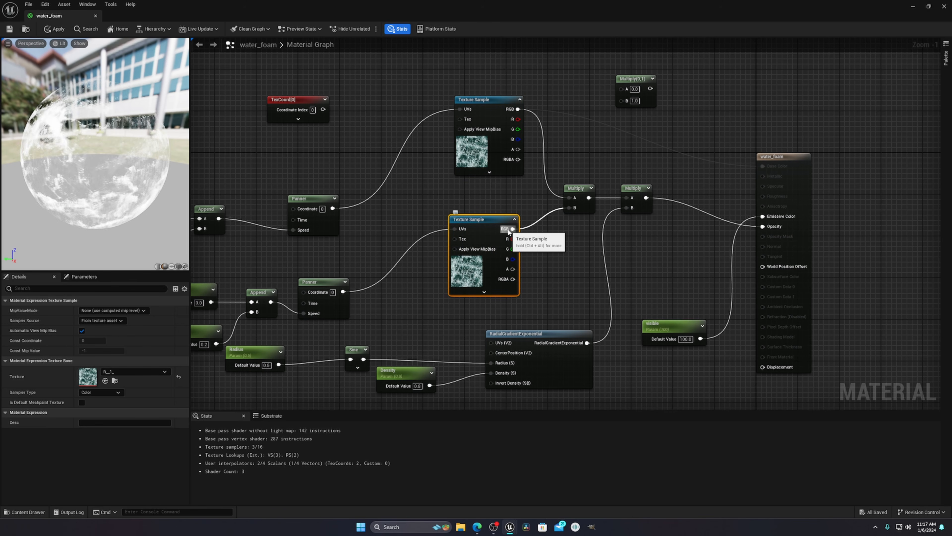
right_drag(544, 314, 608, 227)
right_drag(447, 254, 395, 216)
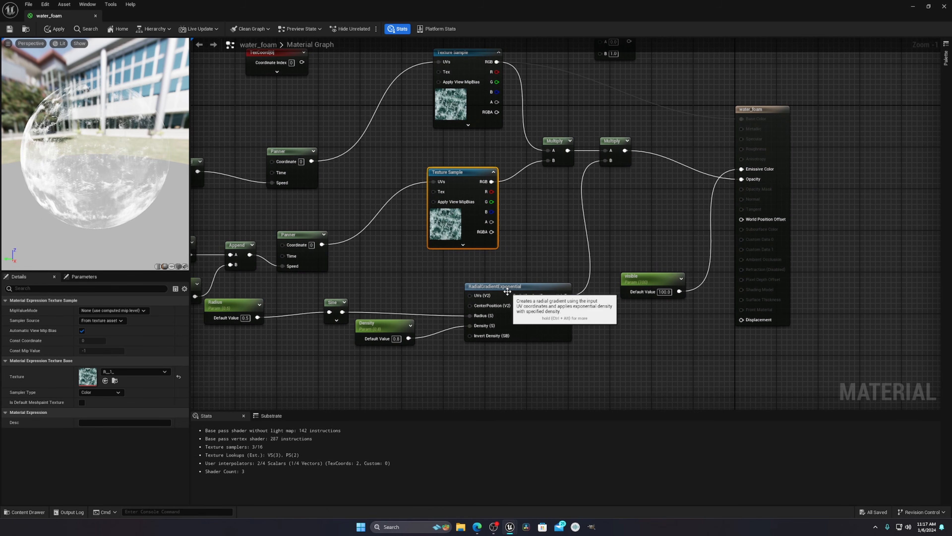
click(497, 284)
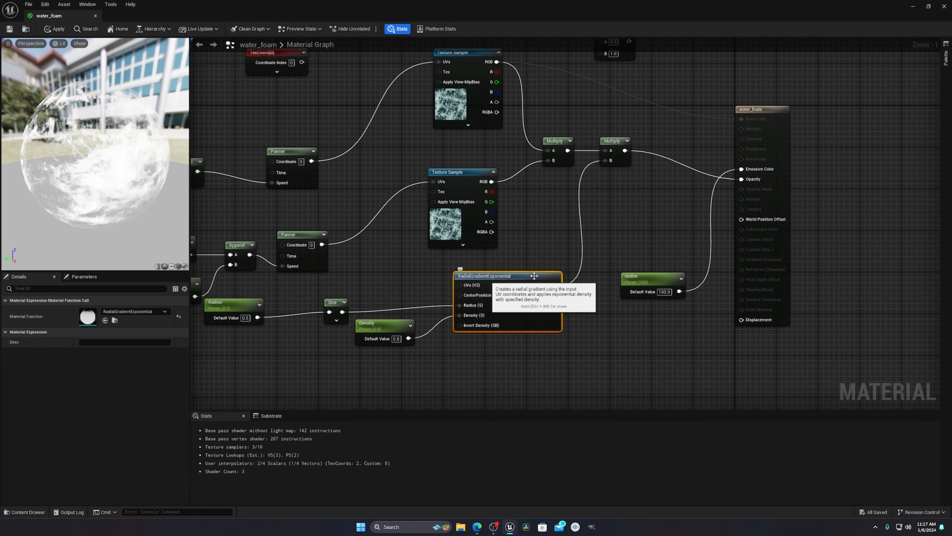
Add a second RadialGradientExponential node, place it beneath the existing one, and delete it.
right_click(607, 342)
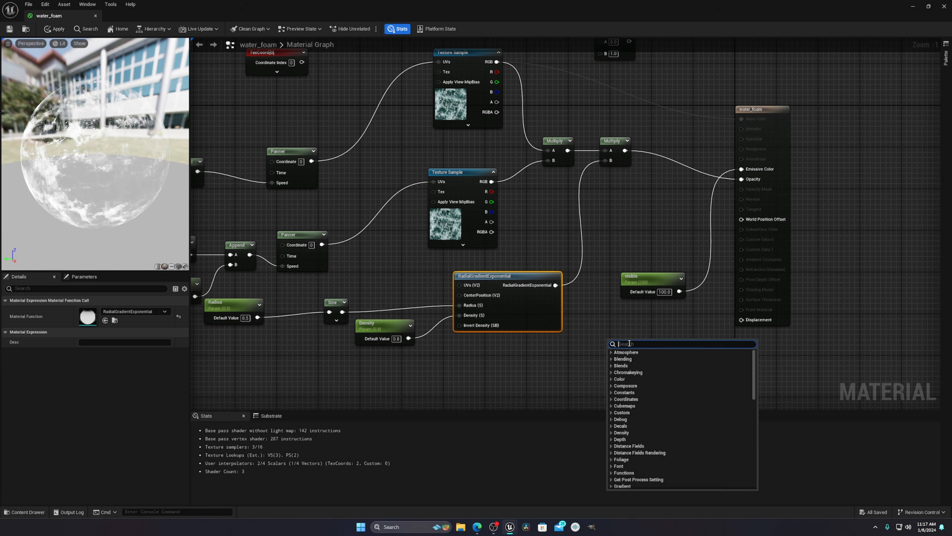
text(radia)
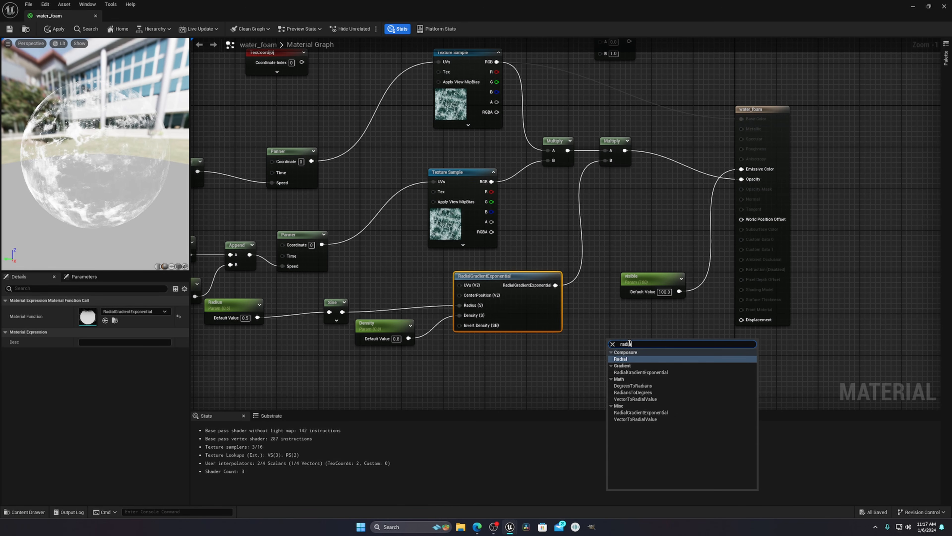
click(639, 372)
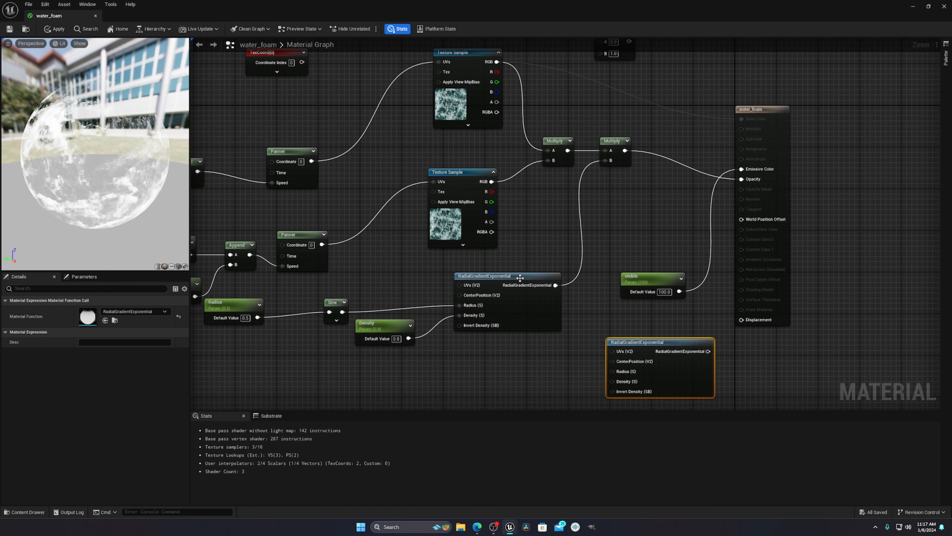
drag(679, 347, 542, 354)
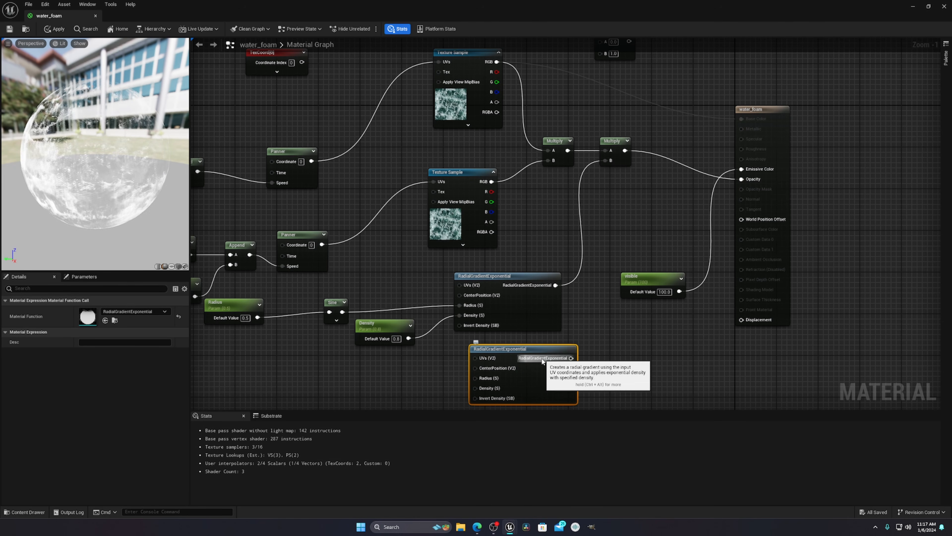
key(Delete)
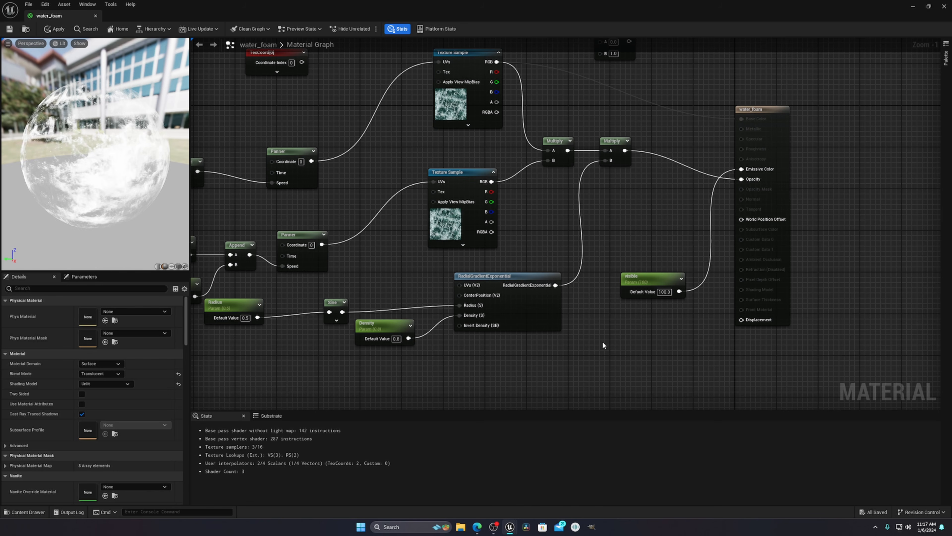
Rearrange the RadialGradientExponential, Sine and Density nodes so Sine and Density sit close to the gradient's inputs.
scroll(620, 326, up, 1)
drag(454, 275, 448, 267)
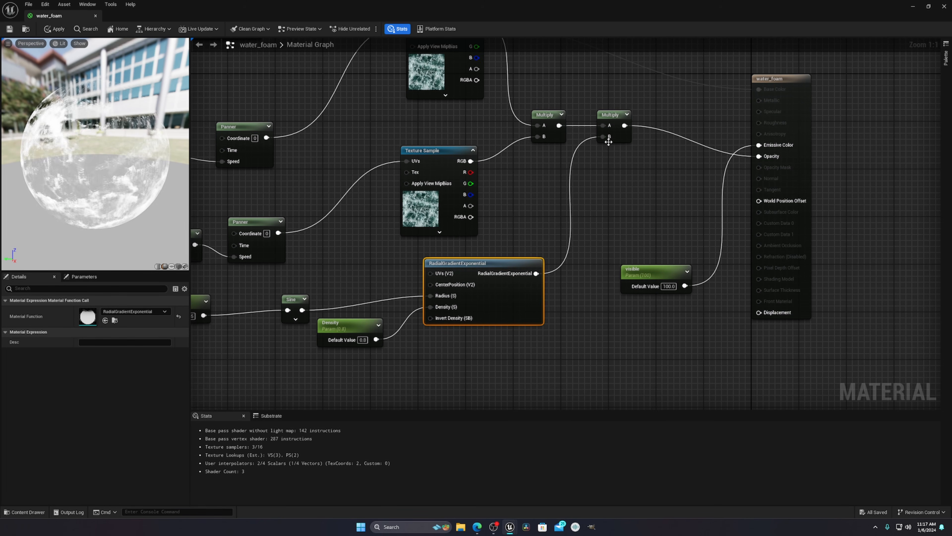
right_drag(622, 242, 745, 226)
right_drag(597, 349, 636, 341)
mouse_move(499, 309)
mouse_down()
mouse_move(482, 328)
mouse_move(498, 327)
mouse_up()
drag(454, 279, 523, 263)
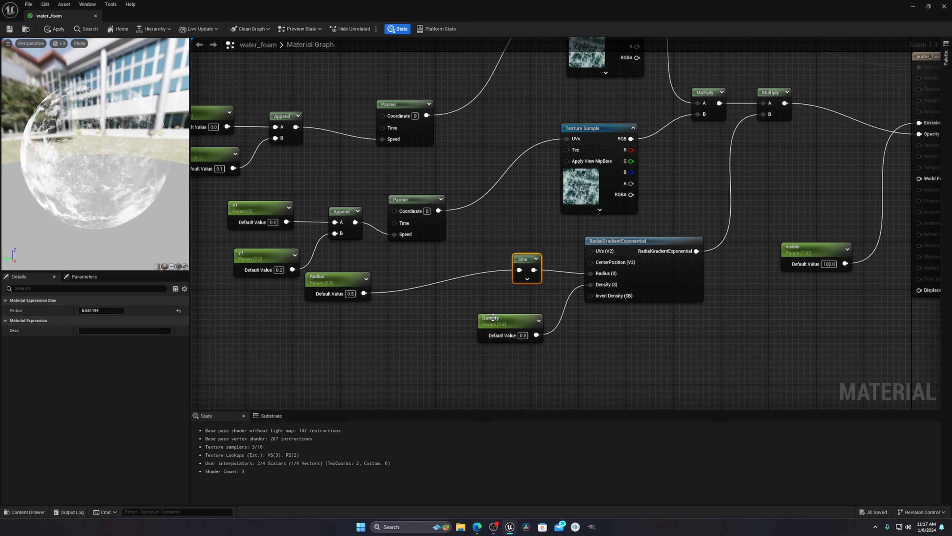
drag(493, 318, 486, 318)
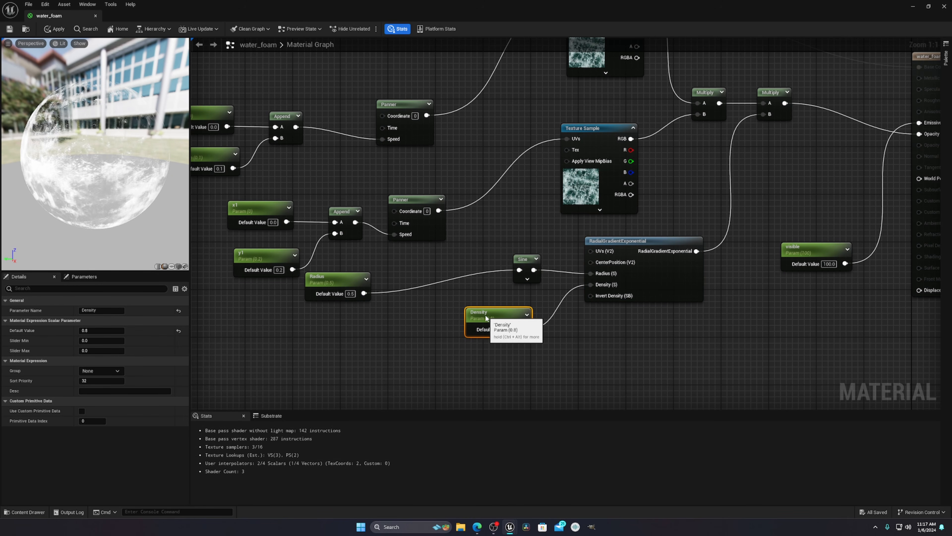
Add a scalar parameter named density below the RadialGradientExponential node, and delete it.
click(600, 343)
text(ssssssssssss)
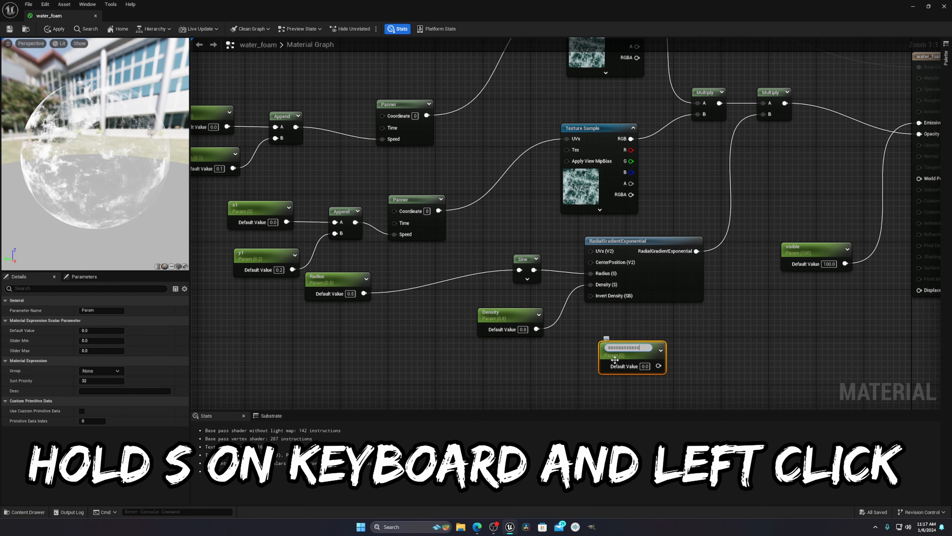
key(BackSpace)
key(BackSpace)
key(BackSpace)
key(BackSpace)
key(BackSpace)
key(BackSpace)
key(BackSpace)
key(BackSpace)
key(BackSpace)
key(BackSpace)
key(BackSpace)
key(BackSpace)
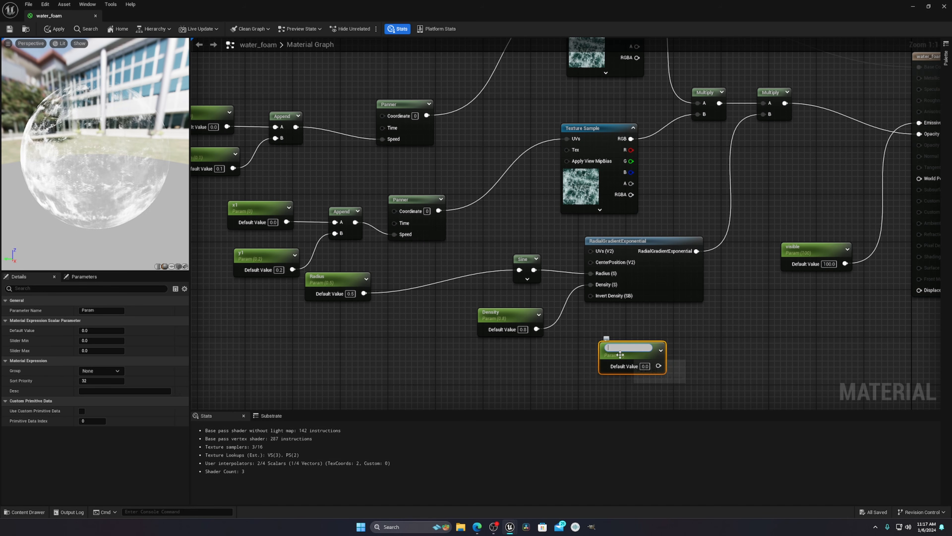
text(den)
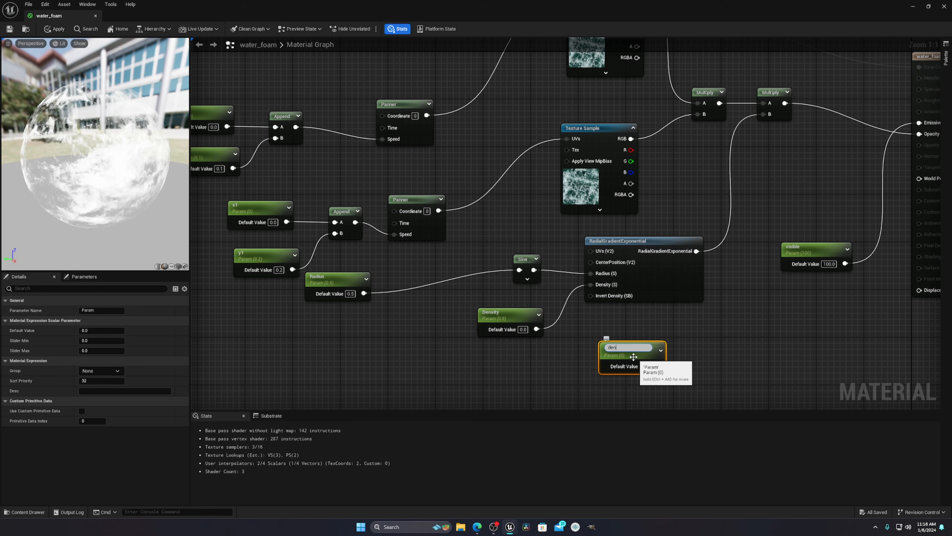
text(sity)
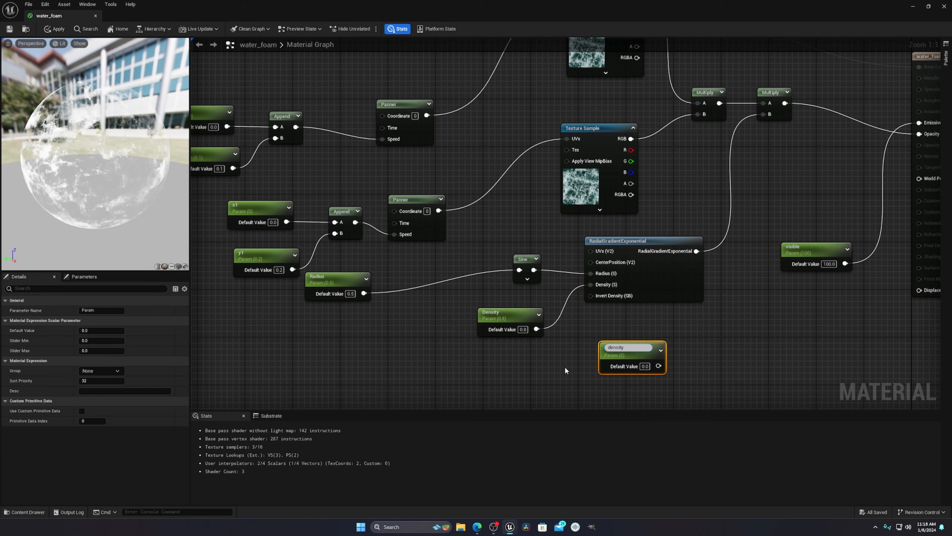
click(705, 344)
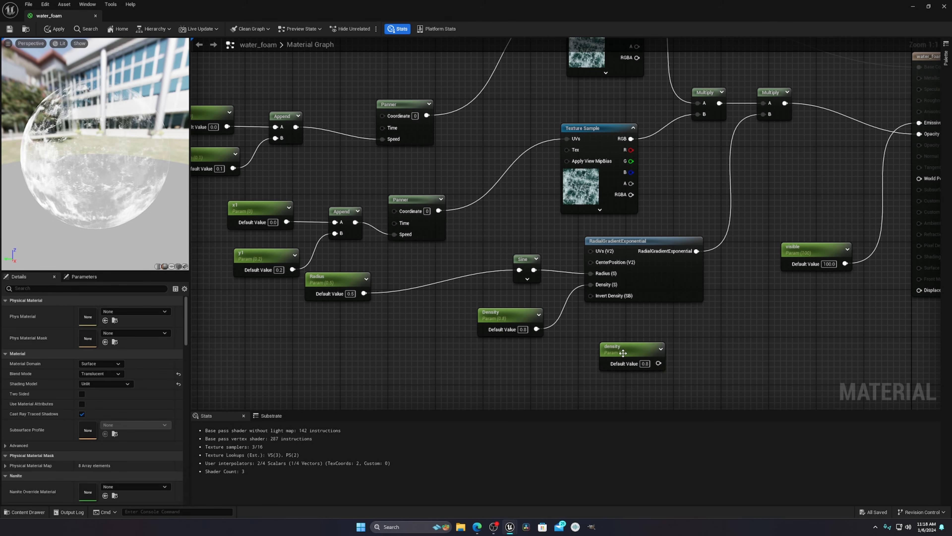
click(624, 347)
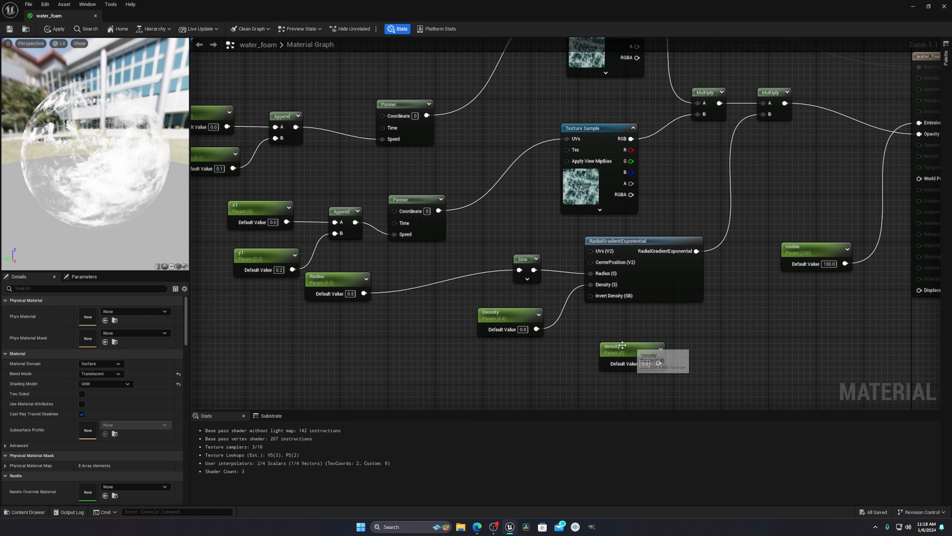
key(Delete)
Move the Radius parameter next to the Sine node, above the Density parameter.
right_drag(526, 353, 591, 353)
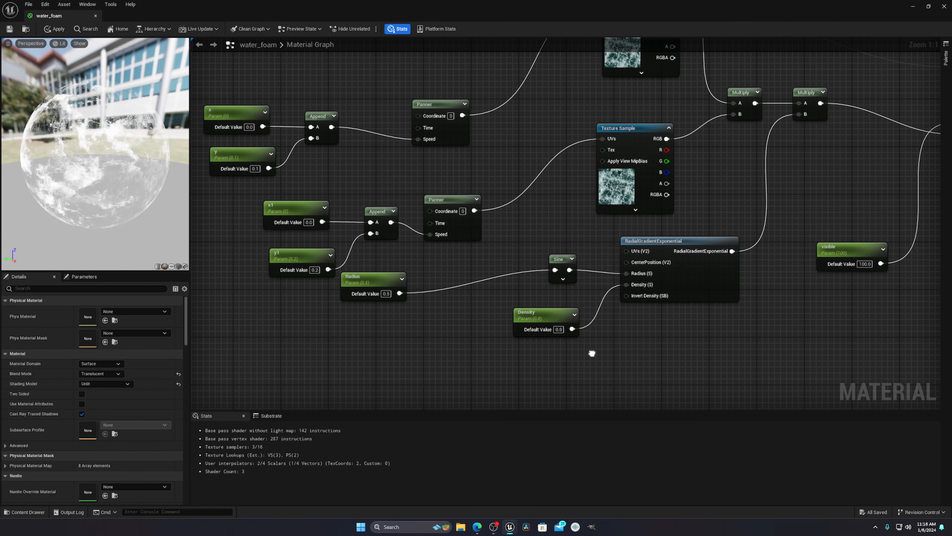
click(540, 318)
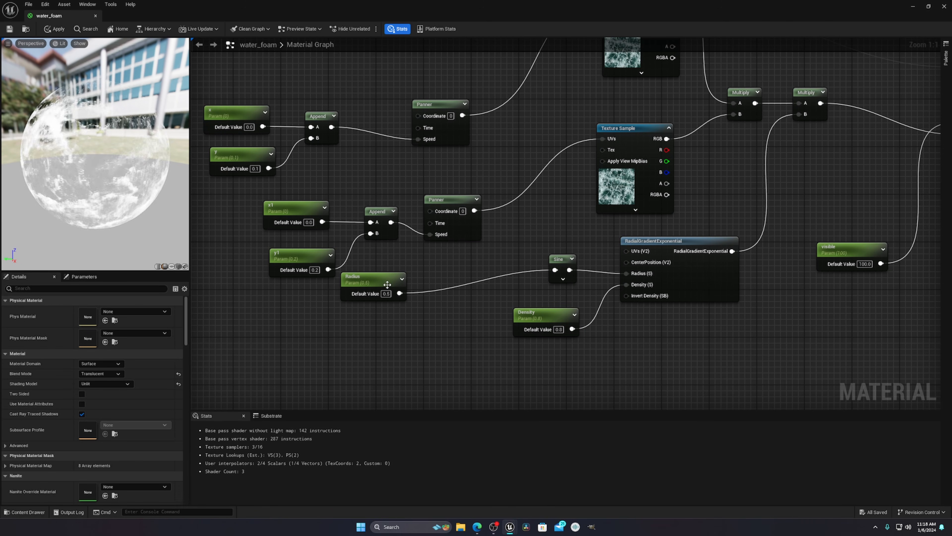
drag(372, 283, 495, 271)
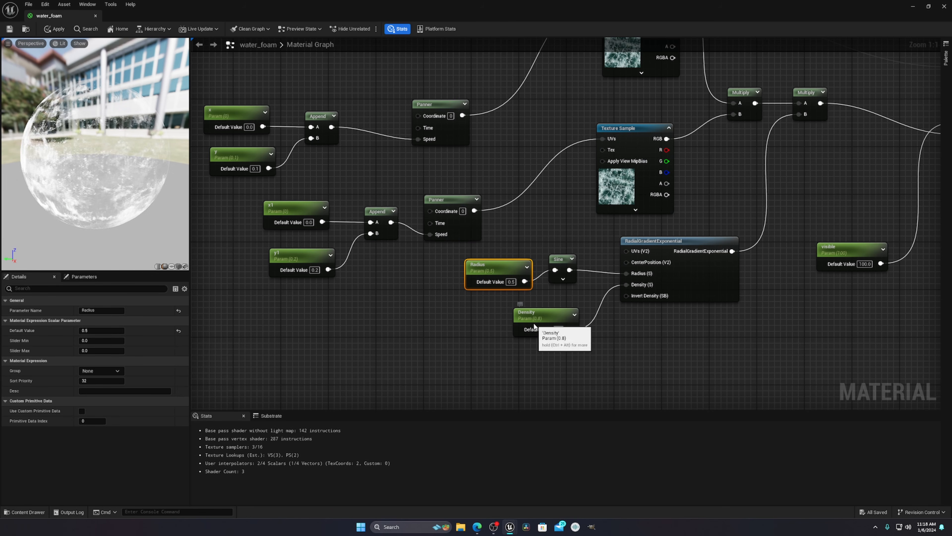
Paste a copy of the Density parameter, rename it rad, and delete it.
click(543, 317)
click(376, 329)
key(ctrl+v)
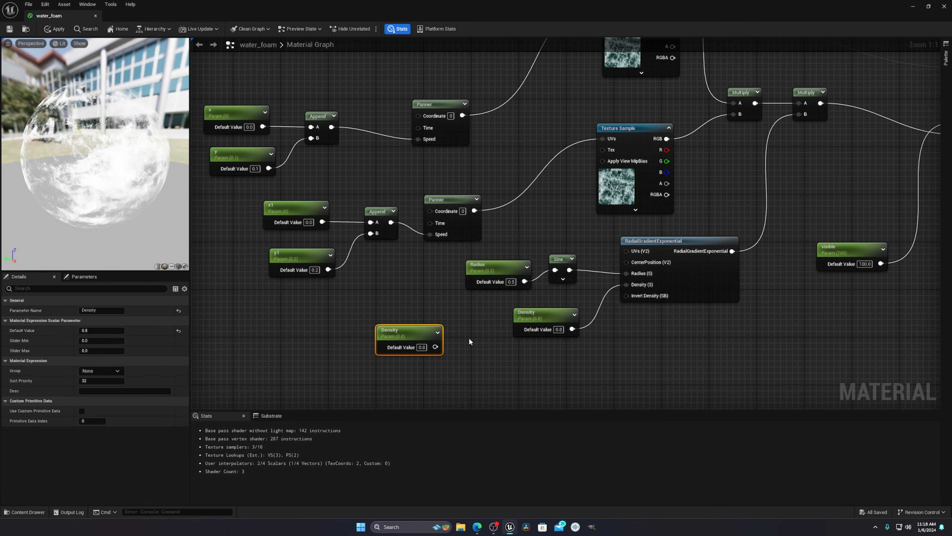
double_click(415, 332)
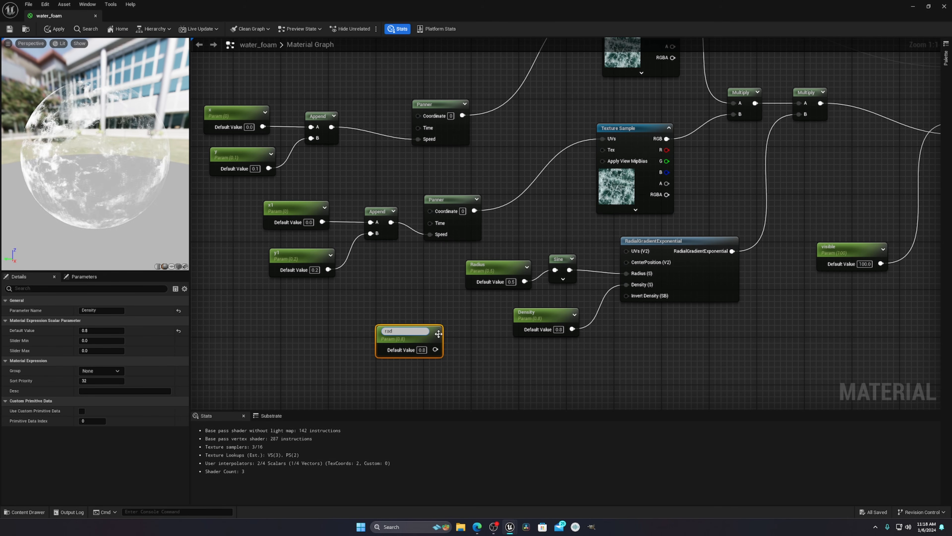
click(458, 346)
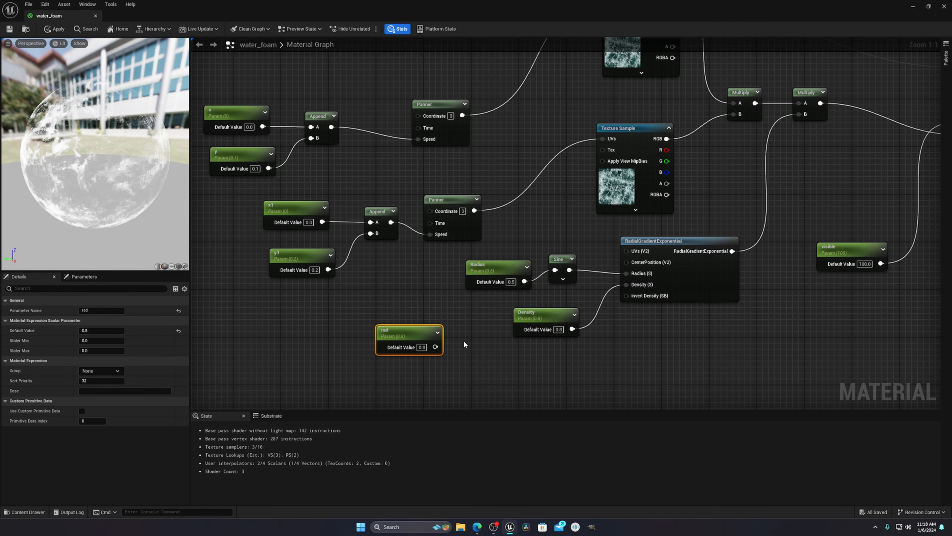
click(399, 330)
key(Delete)
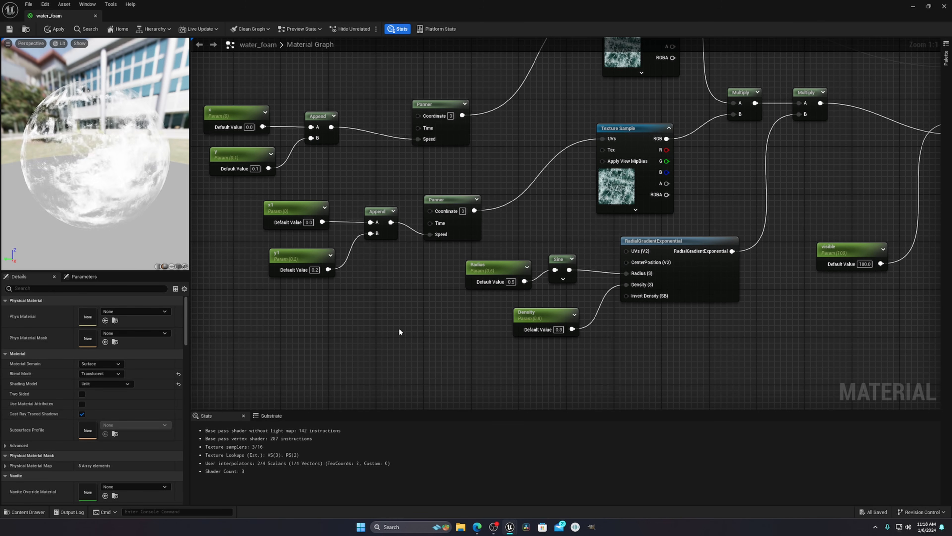
Add an unconnected Sine node below the y1 parameter, and delete it.
right_click(400, 331)
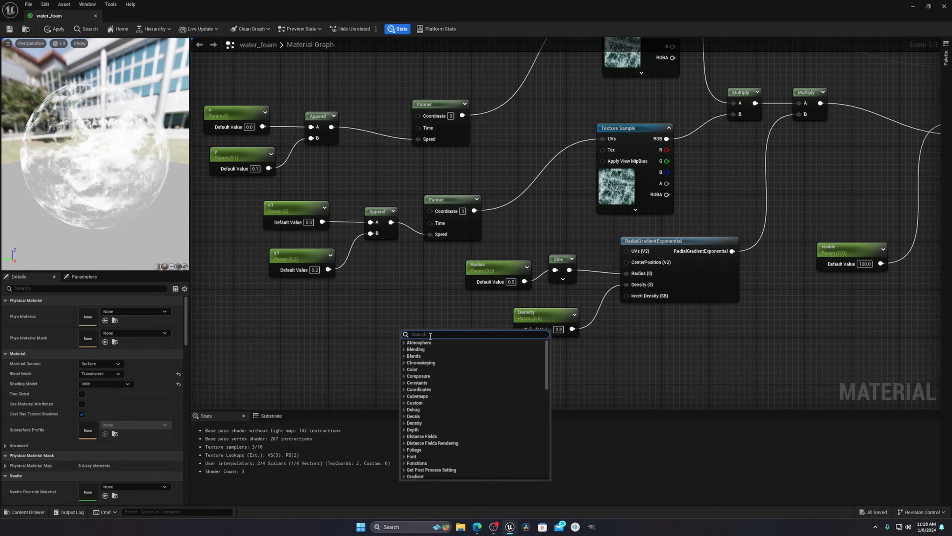
text(sine)
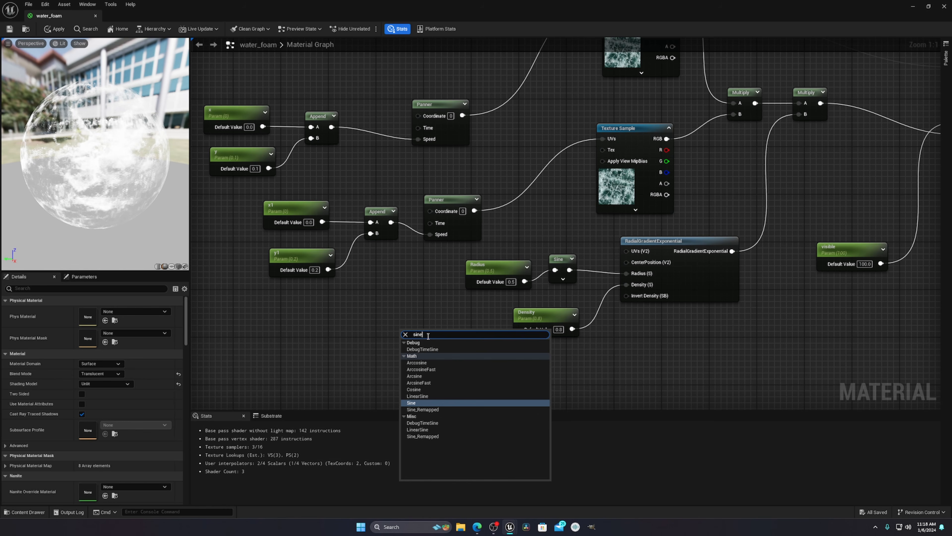
click(411, 402)
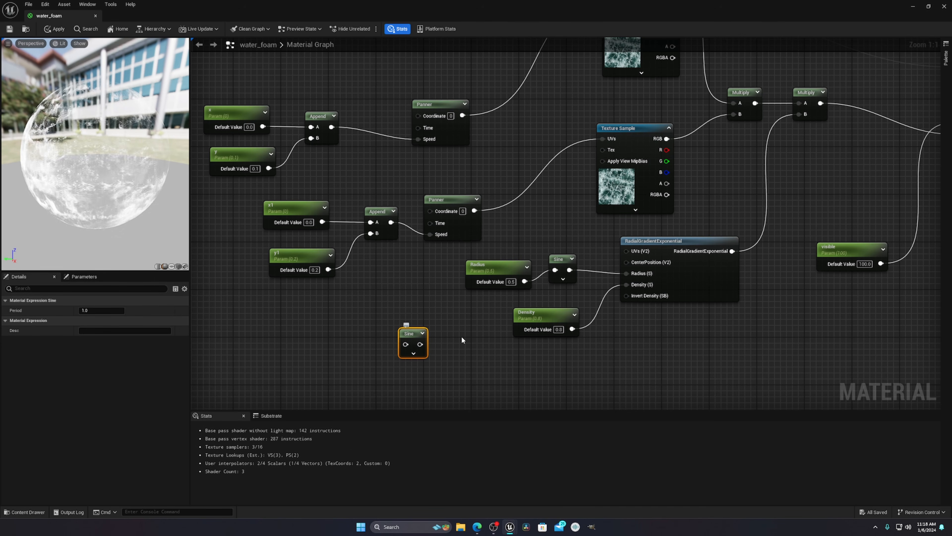
key(Delete)
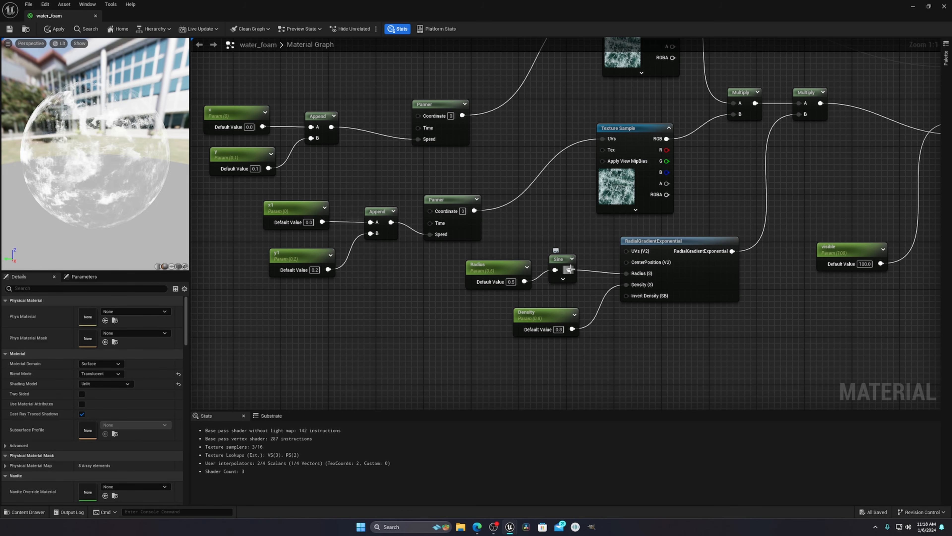
Nudge the Radius and Sine nodes into line, closer to the Radius input of RadialGradientExponential.
mouse_move(497, 270)
mouse_down()
mouse_move(474, 269)
mouse_move(498, 266)
mouse_up()
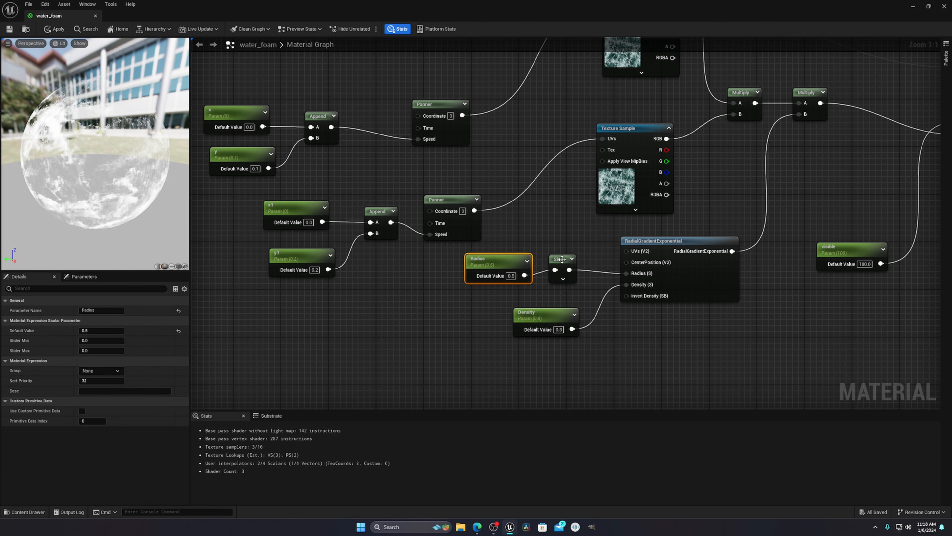
drag(562, 259, 580, 260)
drag(519, 265, 530, 264)
Move the Radius, Sine, Density and RadialGradientExponential nodes together lower in the graph, clear of the panner chains.
right_drag(545, 241, 513, 266)
scroll(620, 206, down, 3)
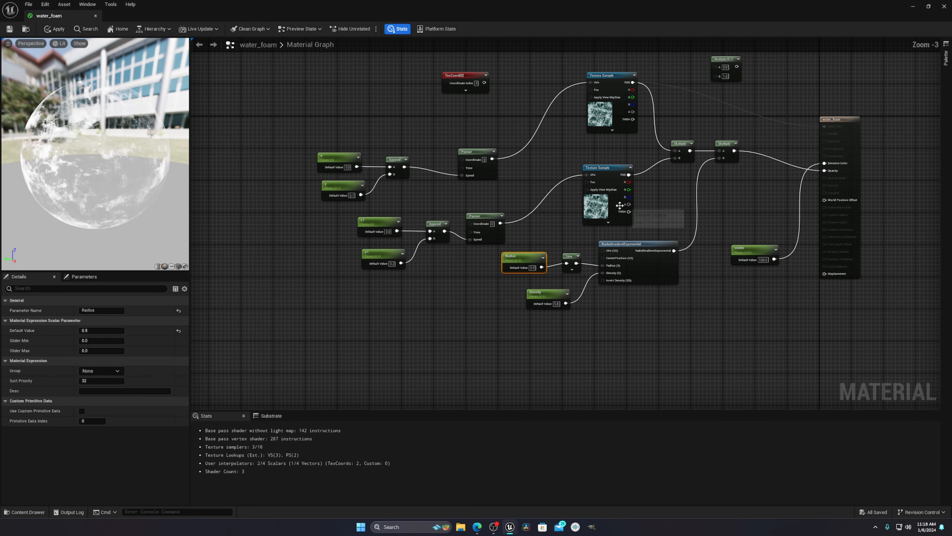
drag(562, 249, 618, 298)
drag(634, 244, 671, 268)
drag(522, 257, 568, 285)
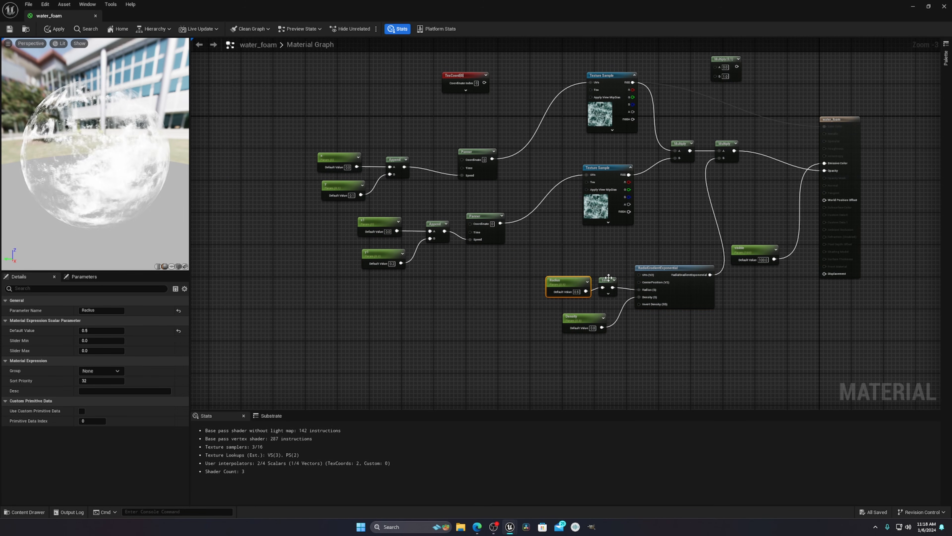
click(566, 253)
Move the lower Panner node up and closer to the lower Texture Sample it feeds.
scroll(535, 215, up, 3)
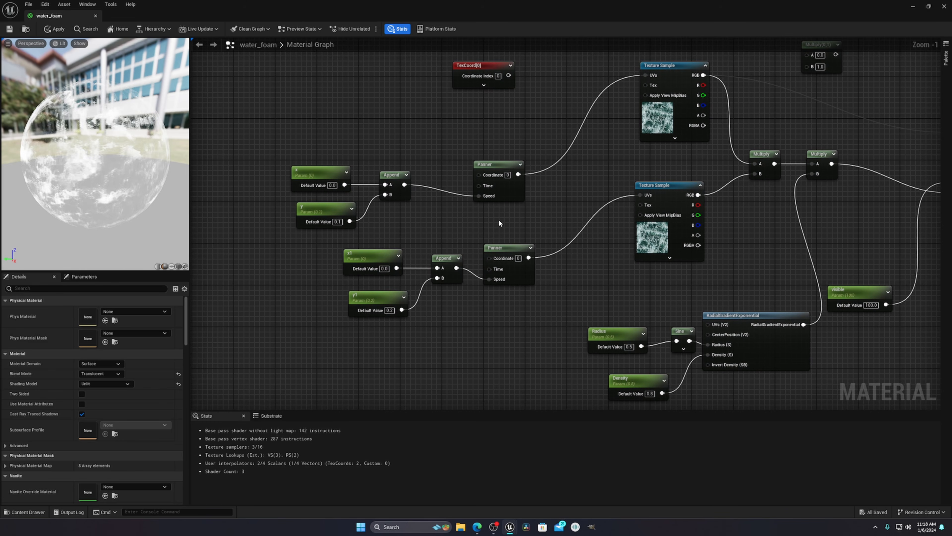
click(496, 256)
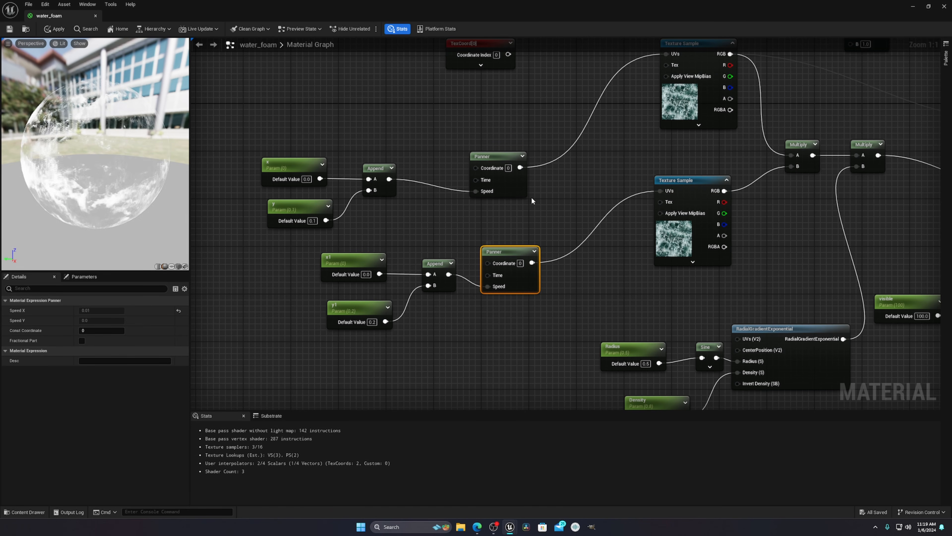
click(505, 366)
drag(523, 255, 559, 232)
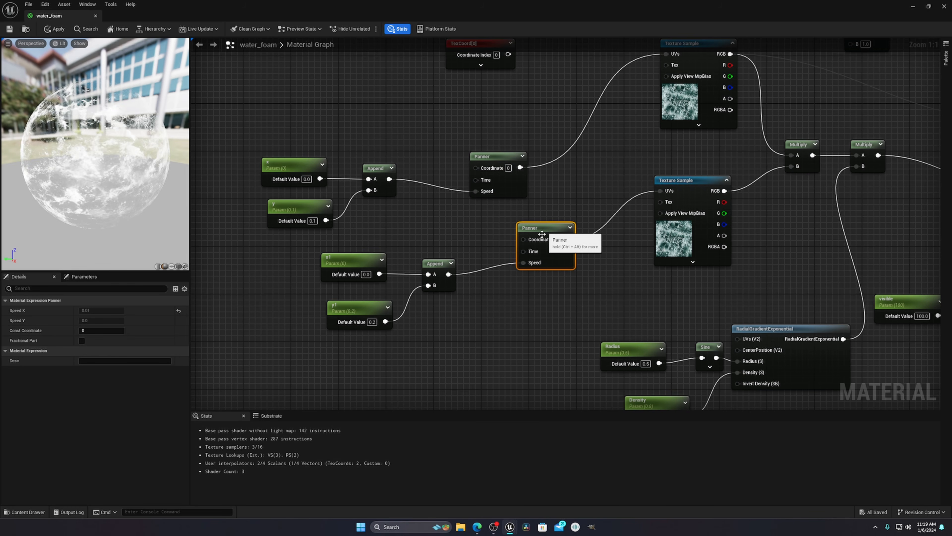
Search the available nodes for Panner without adding one, and select the existing lower Panner.
right_click(452, 325)
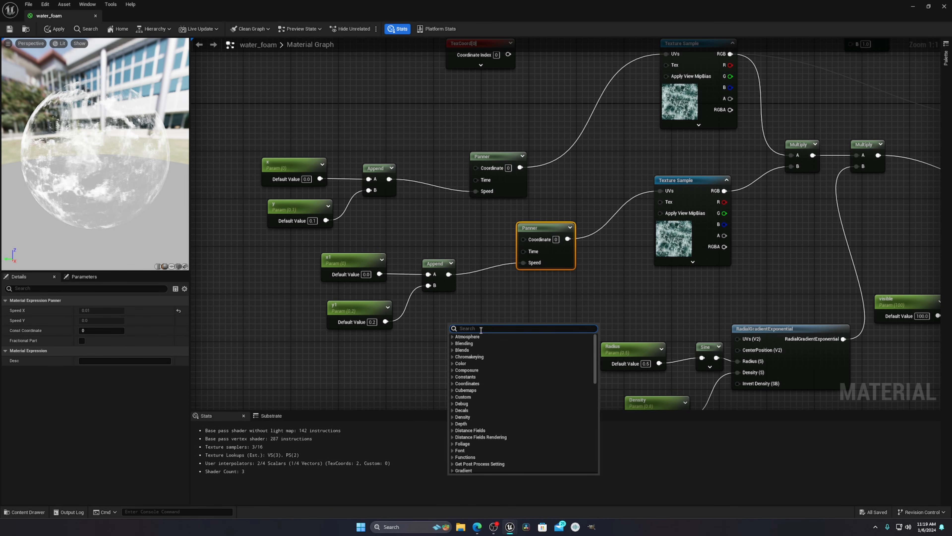
text(pann)
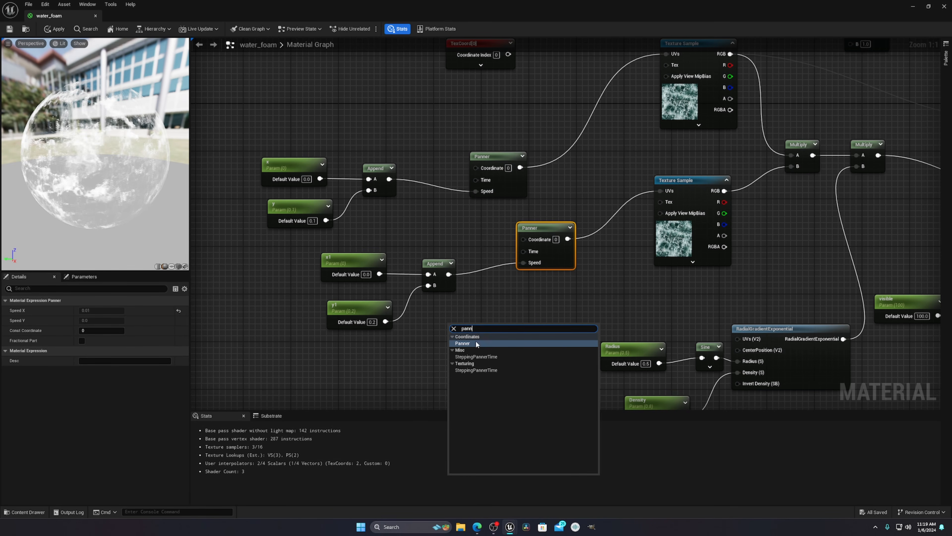
click(527, 298)
click(546, 226)
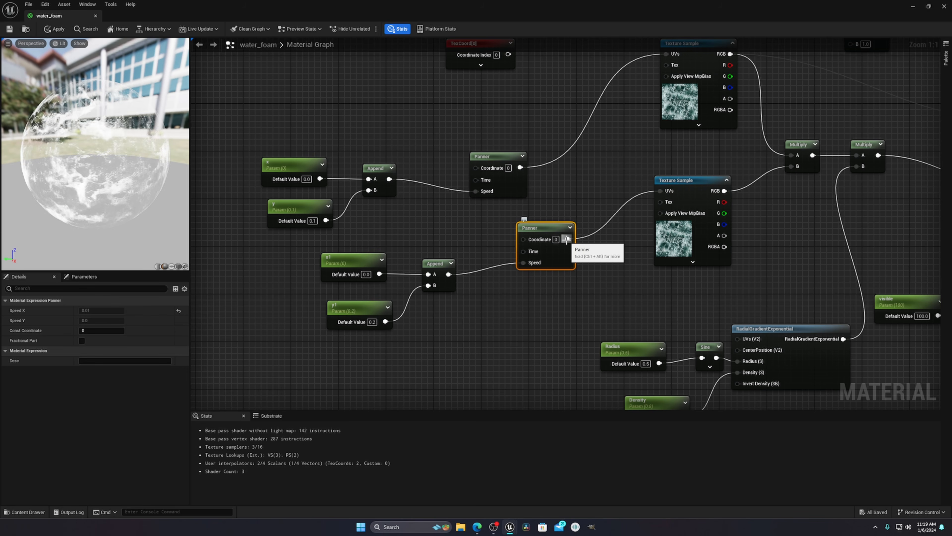
Move the upper and lower Panner nodes closer to the UVs inputs of the Texture Samples they feed.
right_drag(602, 172, 602, 209)
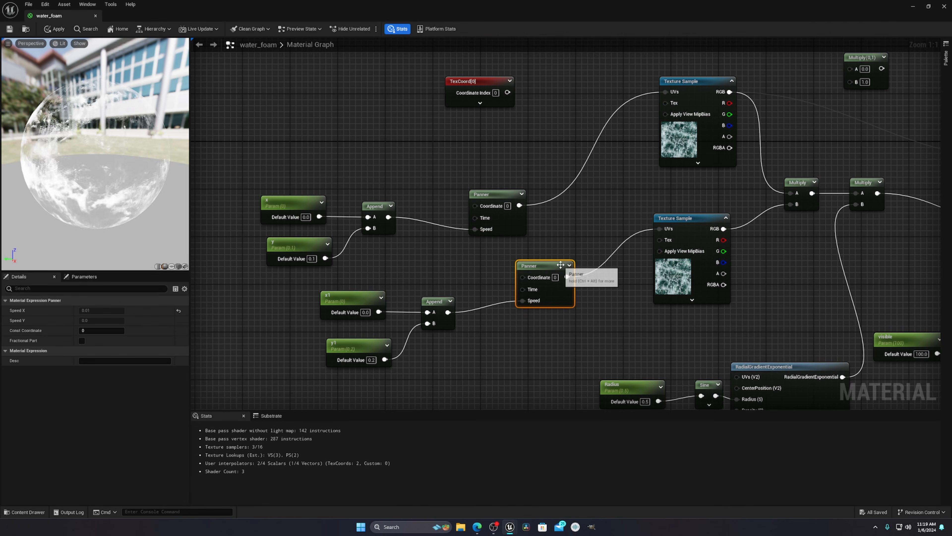
drag(502, 192, 568, 113)
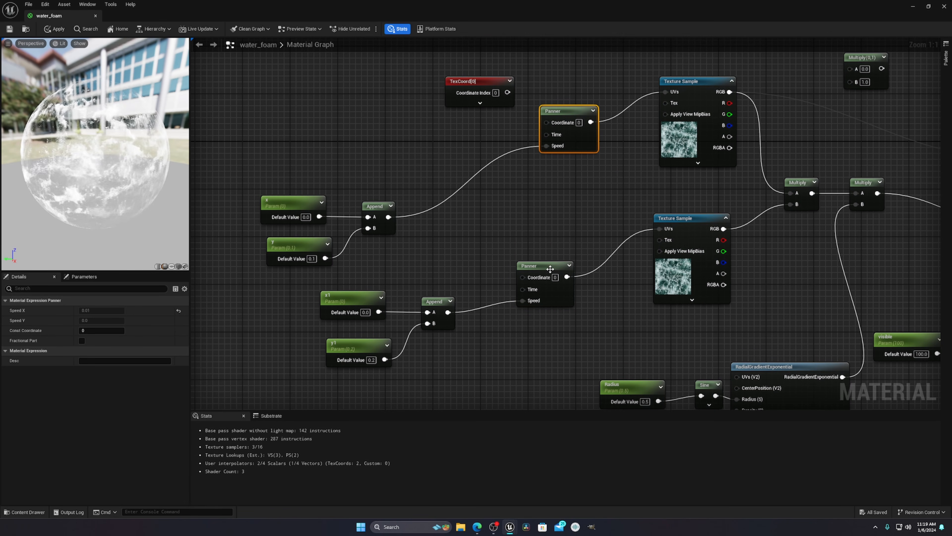
drag(547, 269, 583, 244)
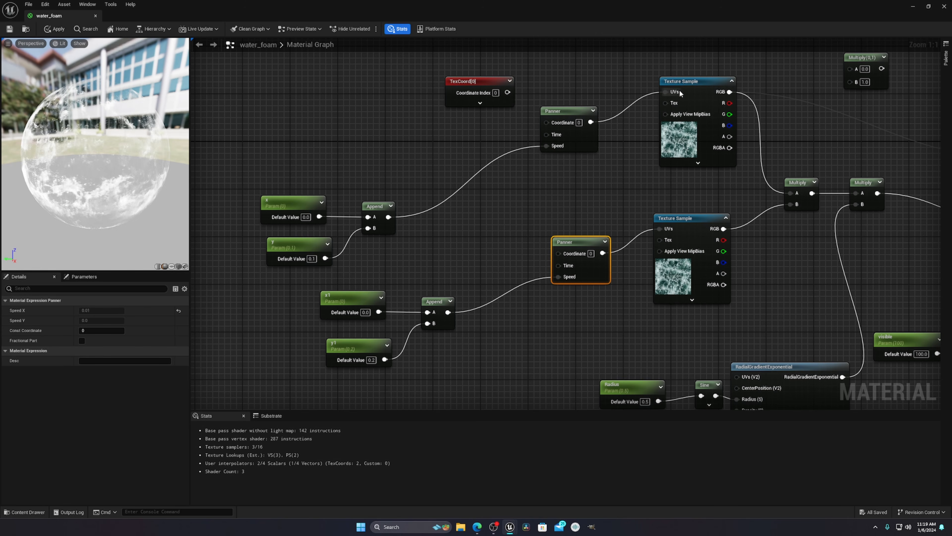
Move both Append nodes up beside the Speed inputs of their respective Panner nodes.
right_drag(512, 206, 537, 202)
drag(397, 204, 518, 145)
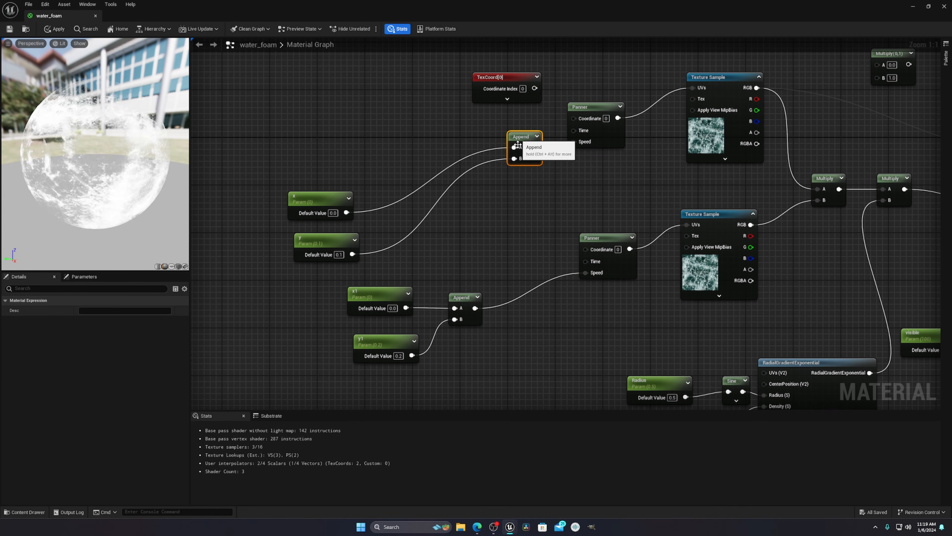
drag(463, 300, 546, 259)
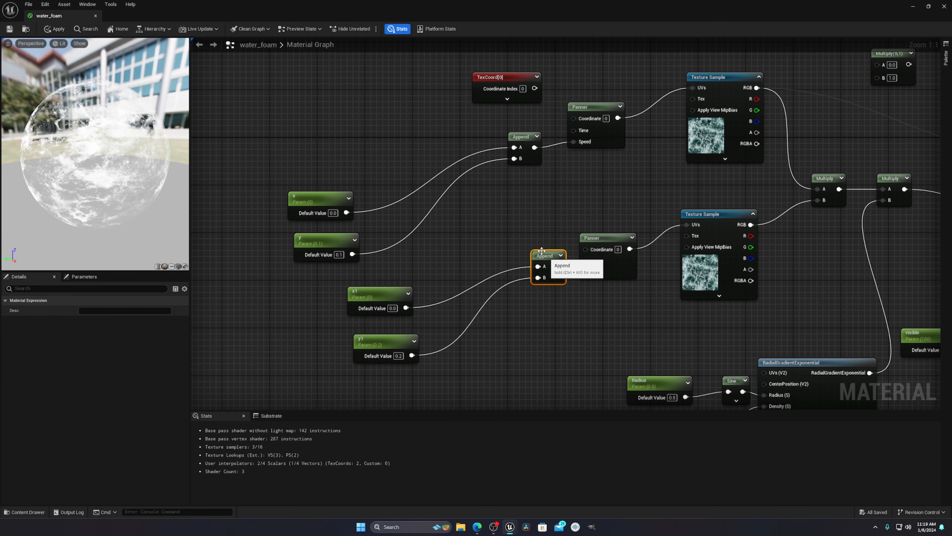
Add an unconnected AppendVector node in the free space below the lower Append node.
right_click(498, 351)
text(appen)
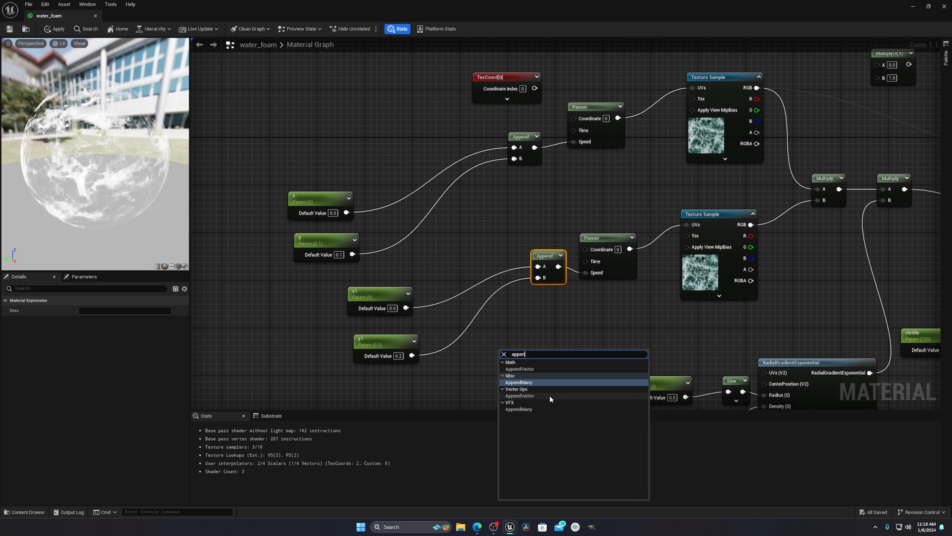
click(519, 368)
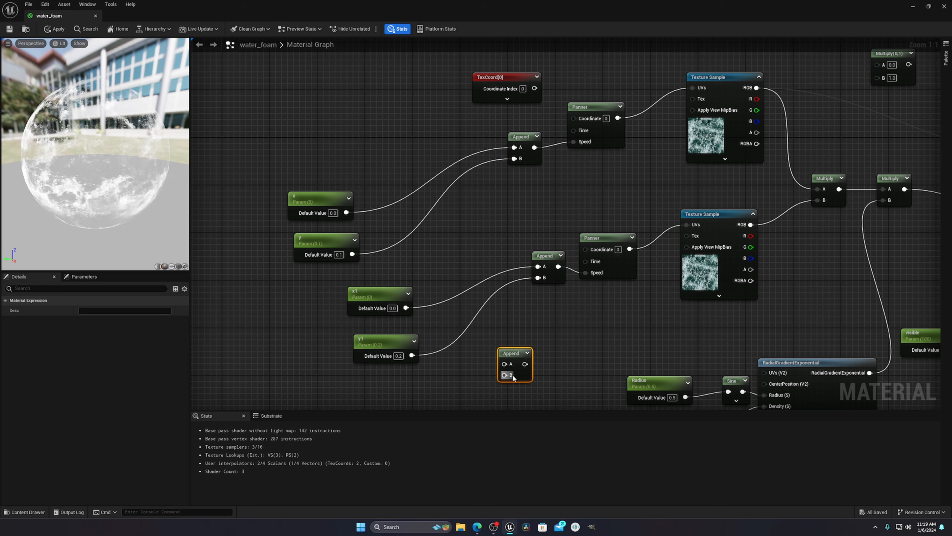
drag(530, 376, 557, 350)
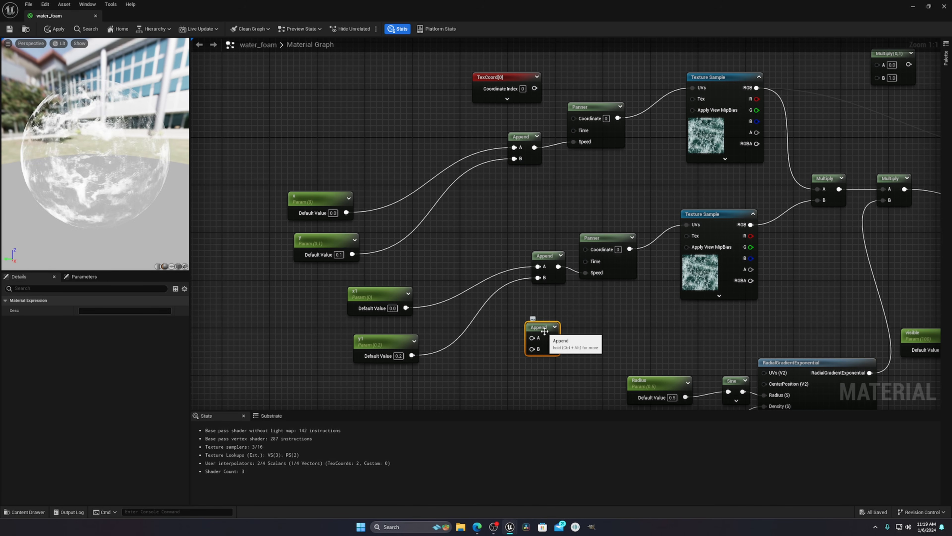
Duplicate the unconnected Append node just below itself, and delete both unconnected copies.
key(ctrl+d)
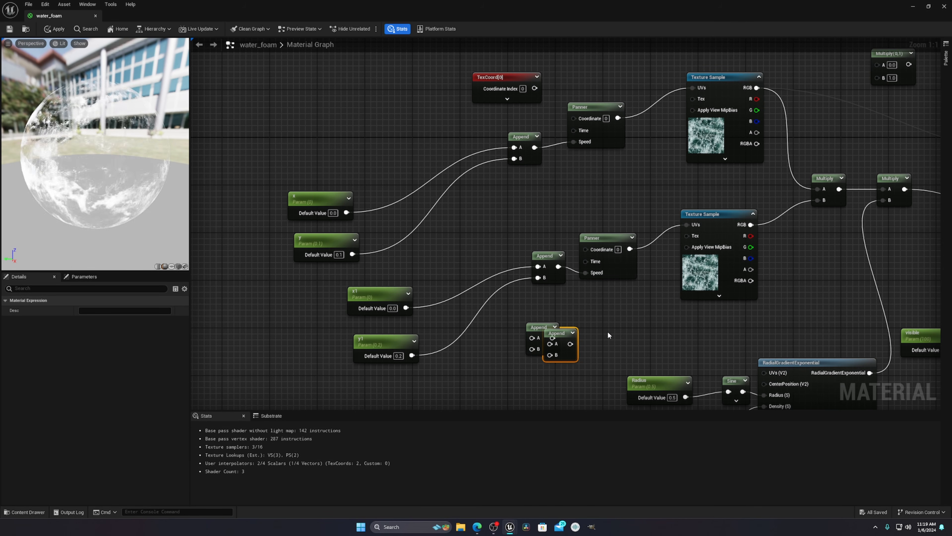
drag(558, 333, 540, 376)
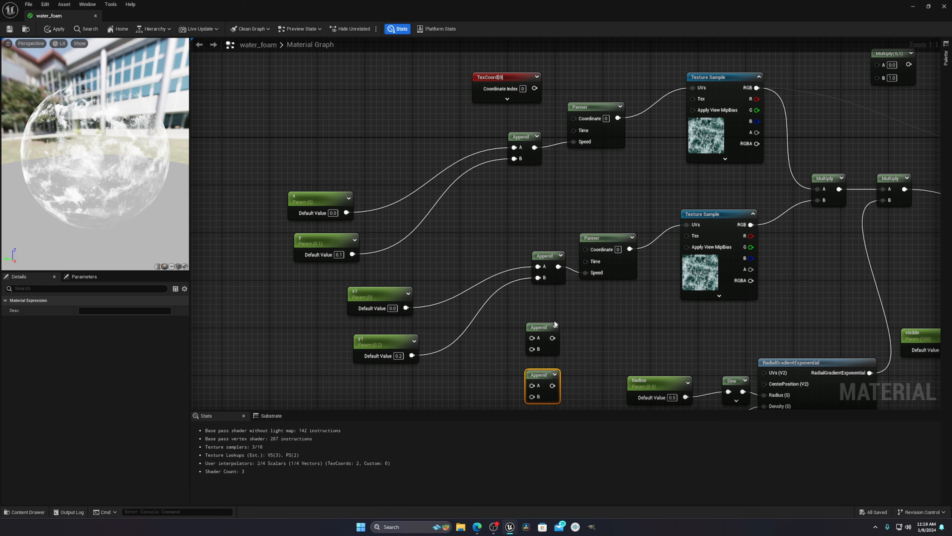
drag(555, 324, 552, 405)
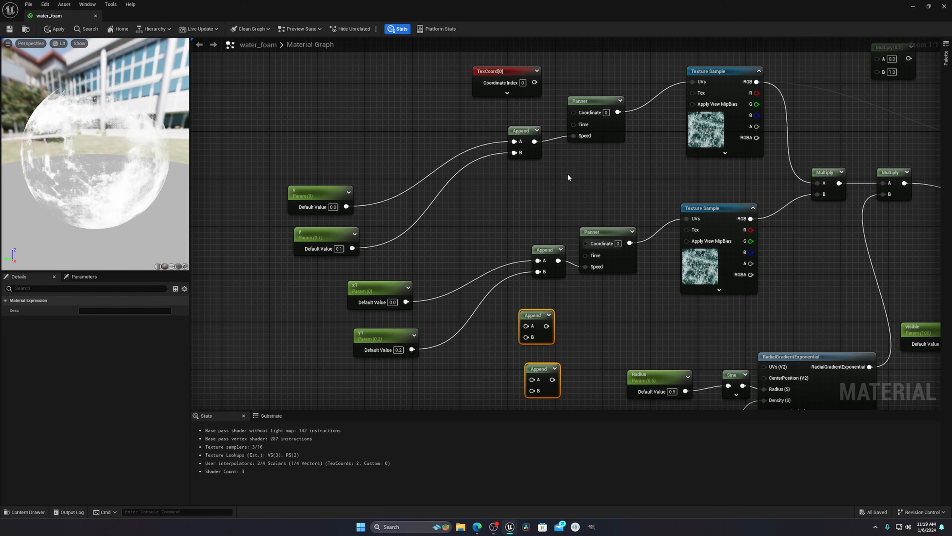
key(Delete)
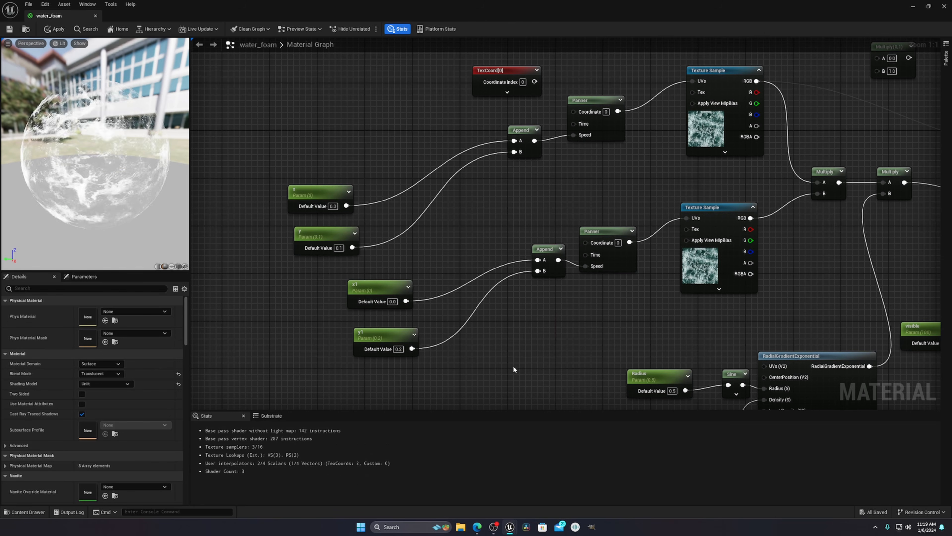
Move the x and y parameter nodes up, level with the upper Append node they feed.
right_drag(388, 231, 455, 214)
drag(374, 176, 375, 129)
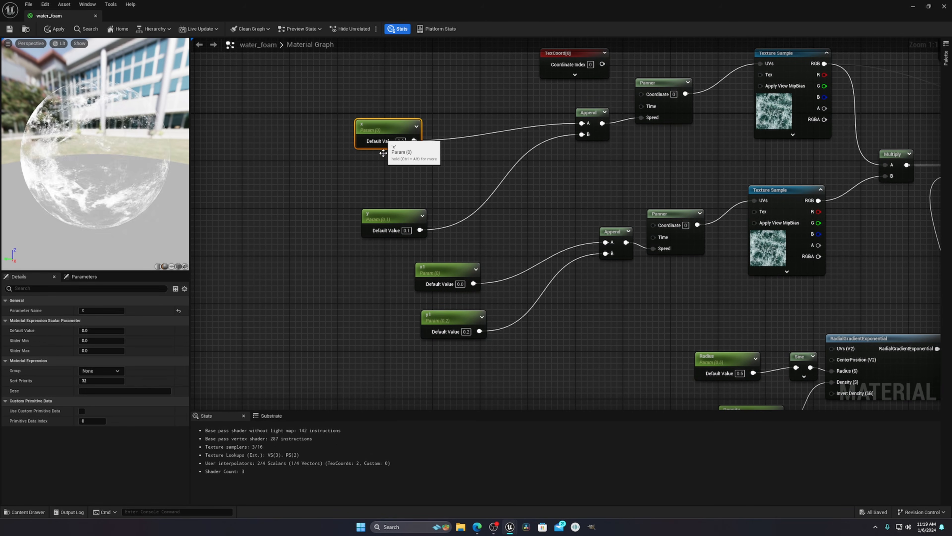
drag(383, 218, 383, 169)
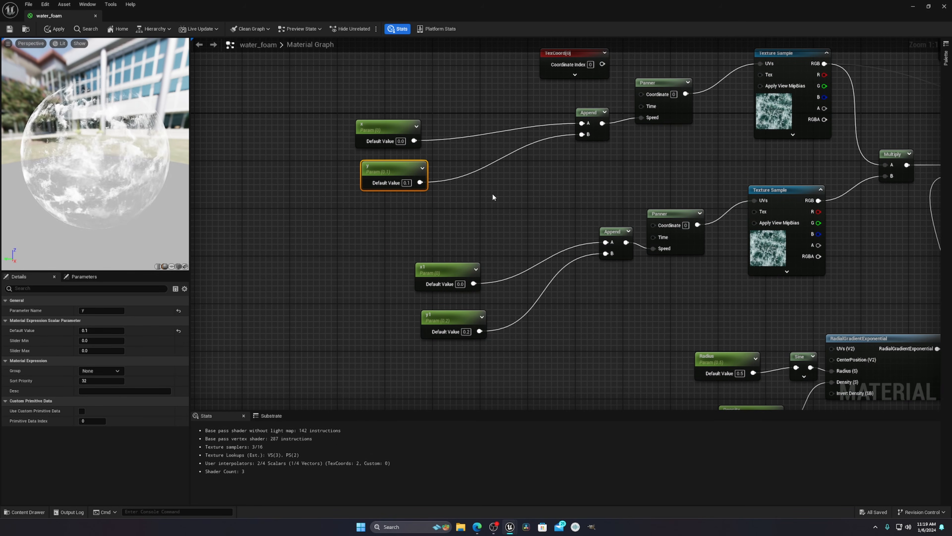
click(491, 210)
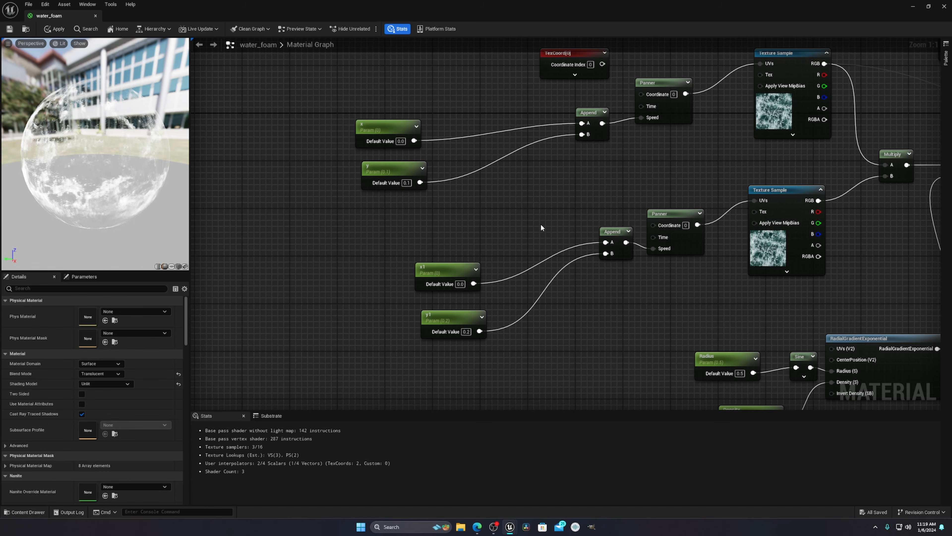
Add an unconnected Constant node between the two parameter pairs and convert it to a parameter.
click(497, 197)
drag(545, 219, 510, 214)
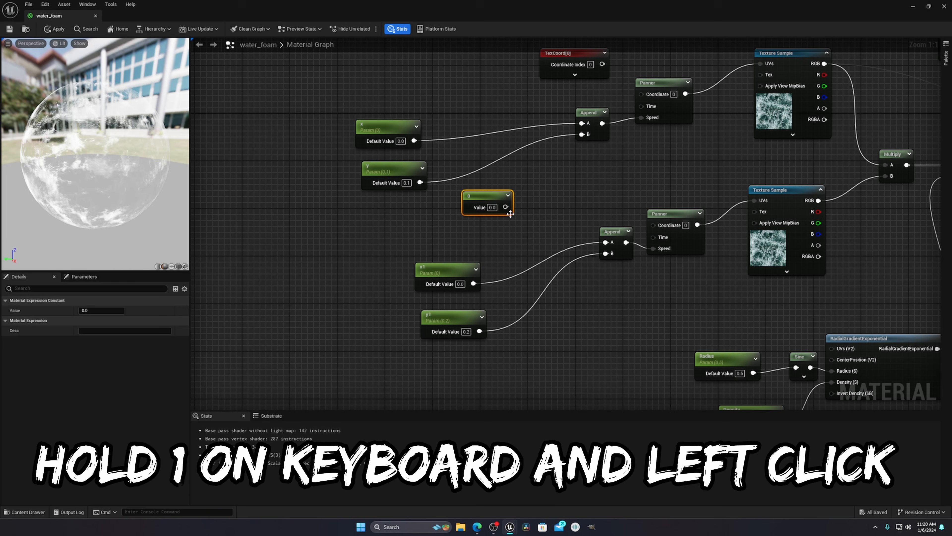
right_click(495, 199)
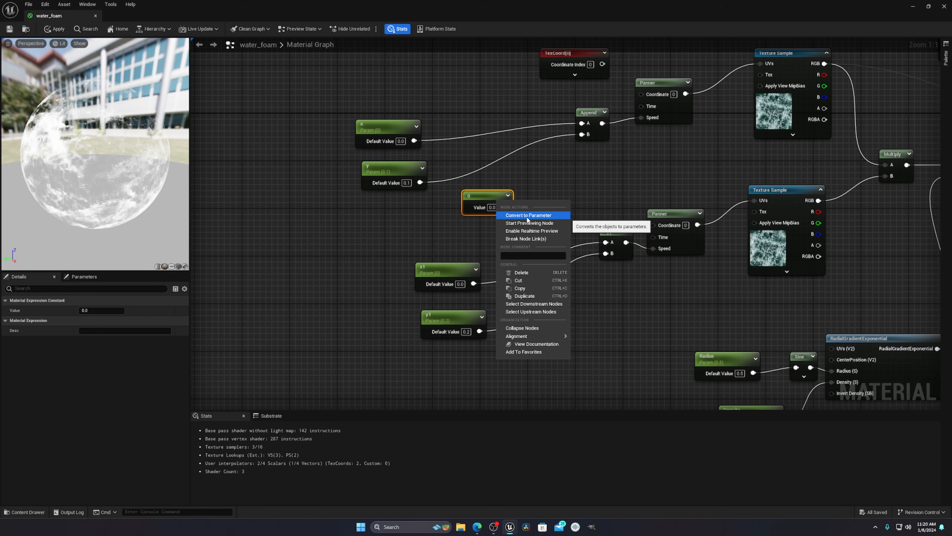
click(551, 216)
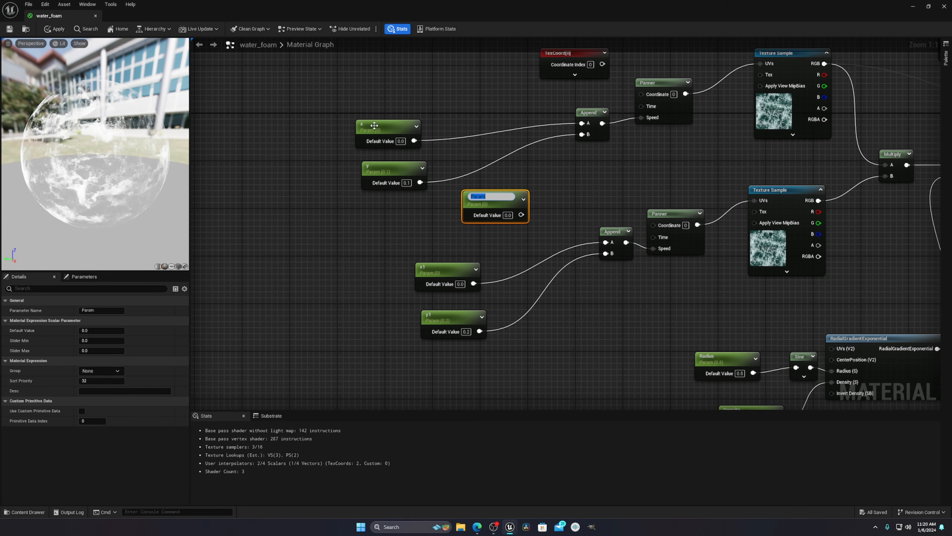
Name the new unconnected parameter x, and delete its node.
text(x)
key(Return)
click(375, 160)
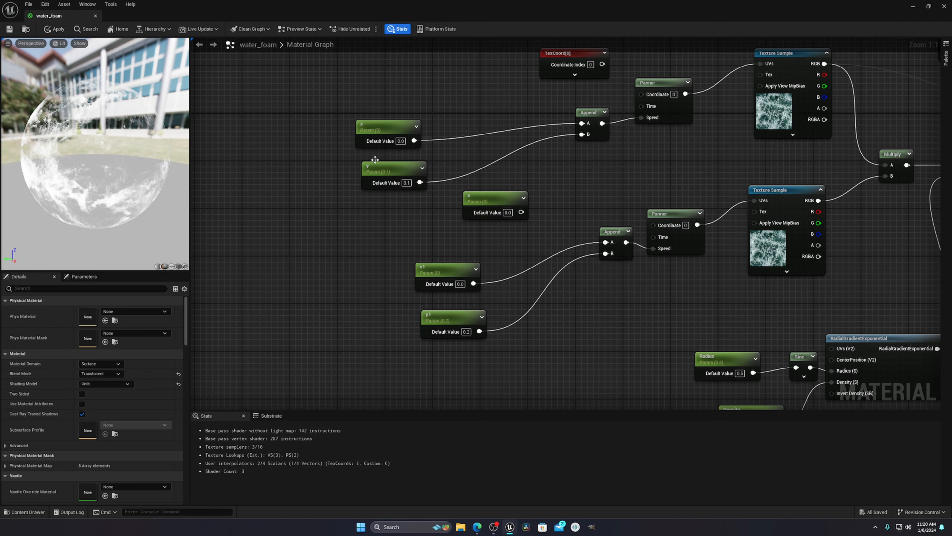
click(502, 202)
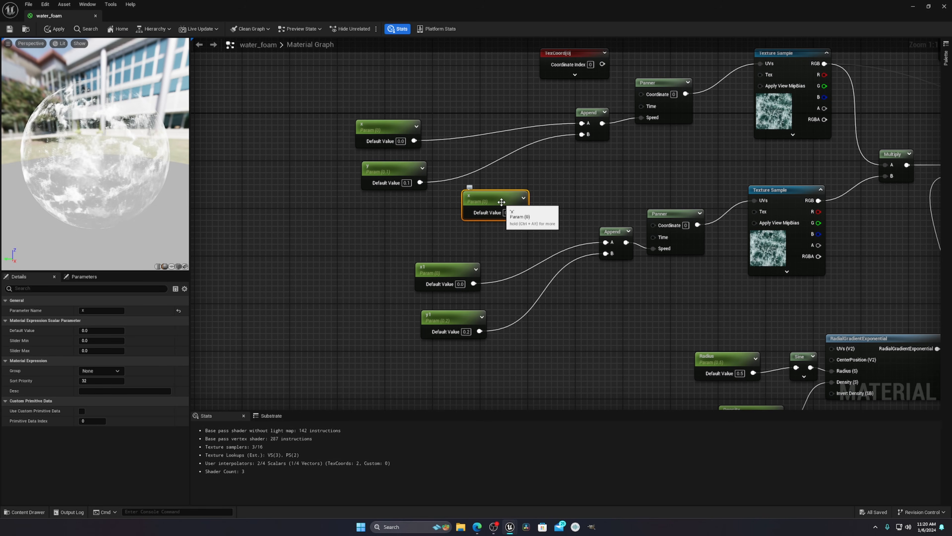
key(Delete)
Compare the x and y parameters of the upper panner chain with x1 and y1 of the lower chain, selecting each pair in turn.
click(391, 134)
click(398, 171)
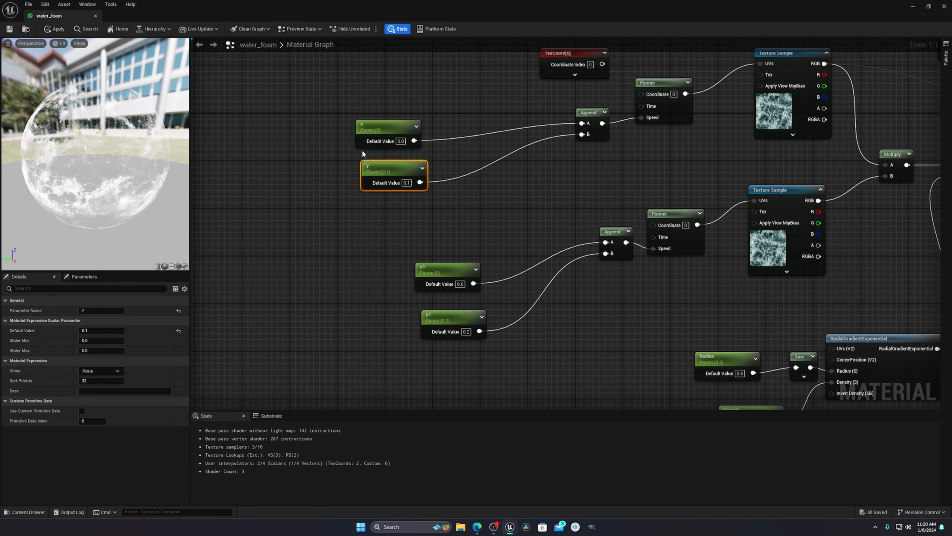
drag(348, 127, 374, 213)
click(291, 172)
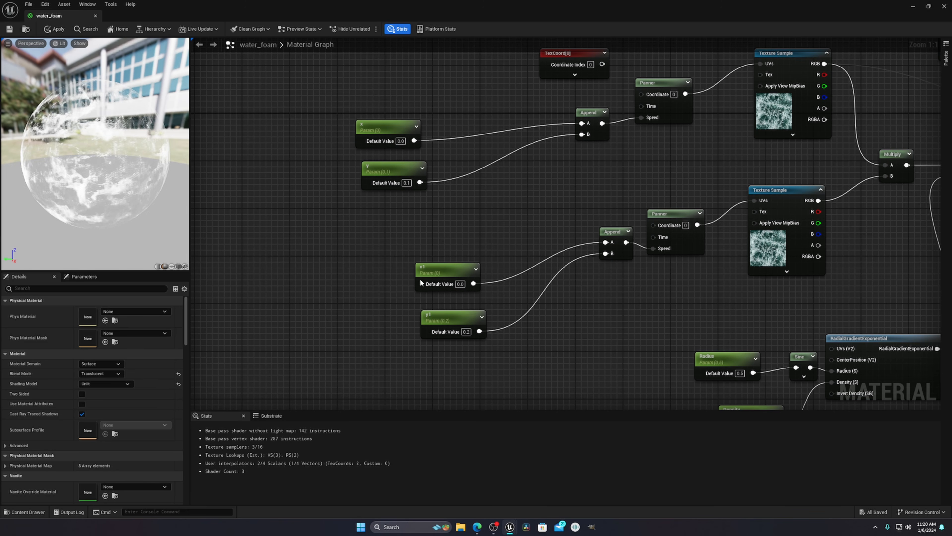
drag(343, 149, 380, 203)
drag(399, 249, 403, 322)
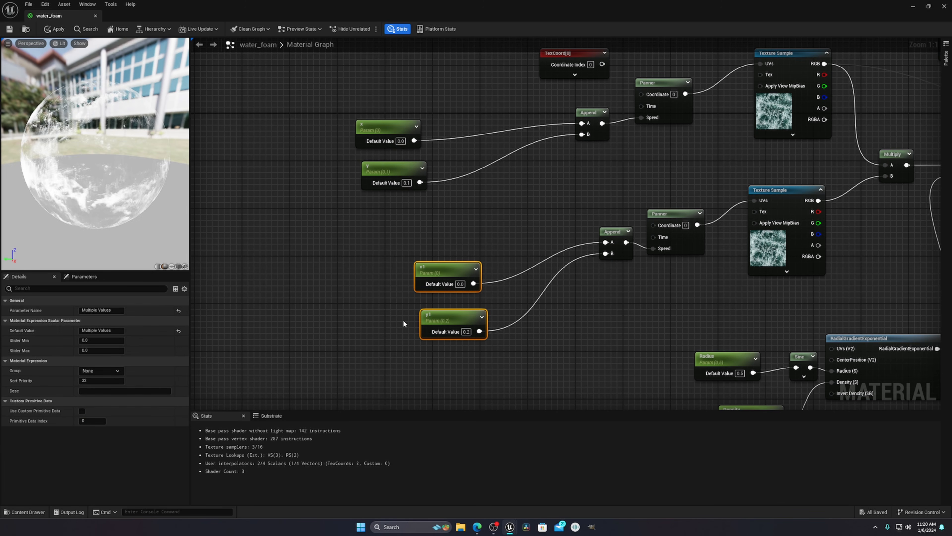
click(383, 299)
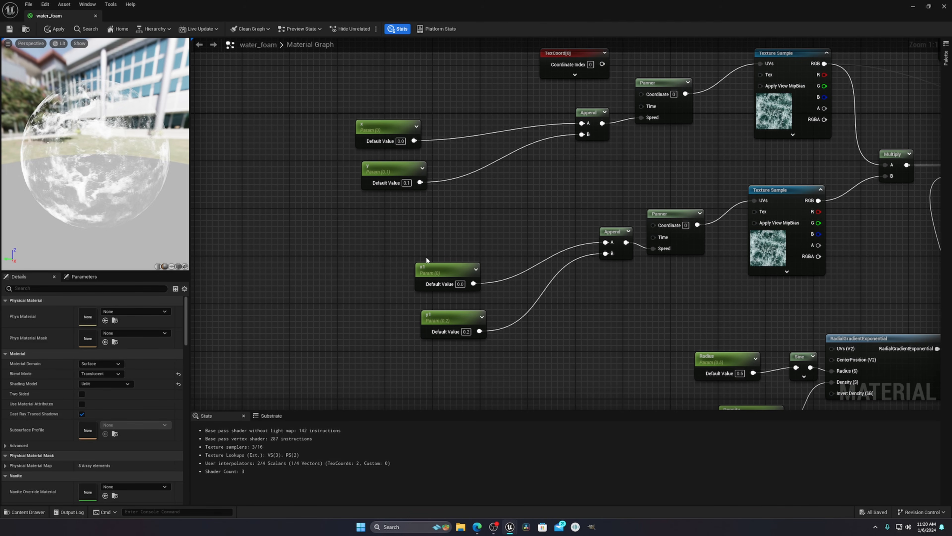
drag(340, 113, 439, 358)
click(336, 174)
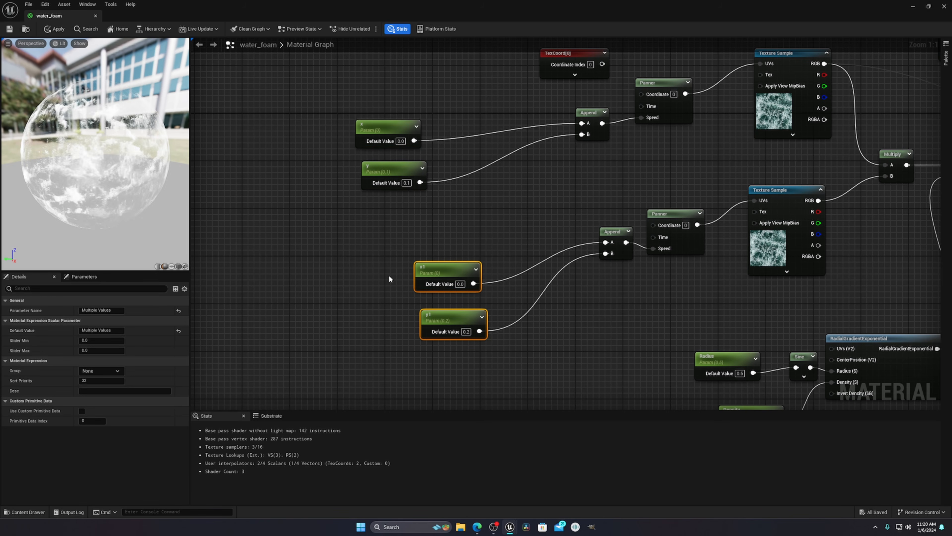
click(389, 274)
drag(316, 109, 431, 214)
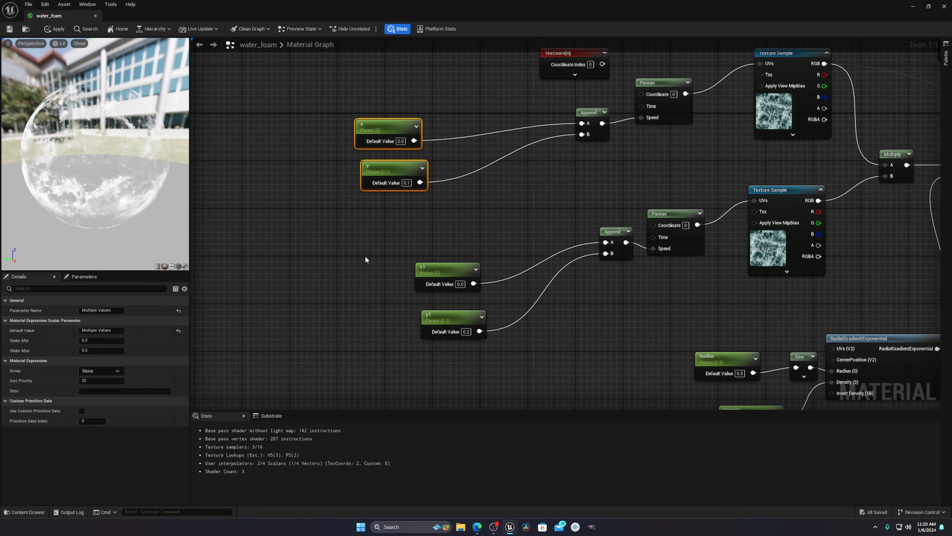
drag(373, 259, 421, 281)
drag(319, 101, 361, 160)
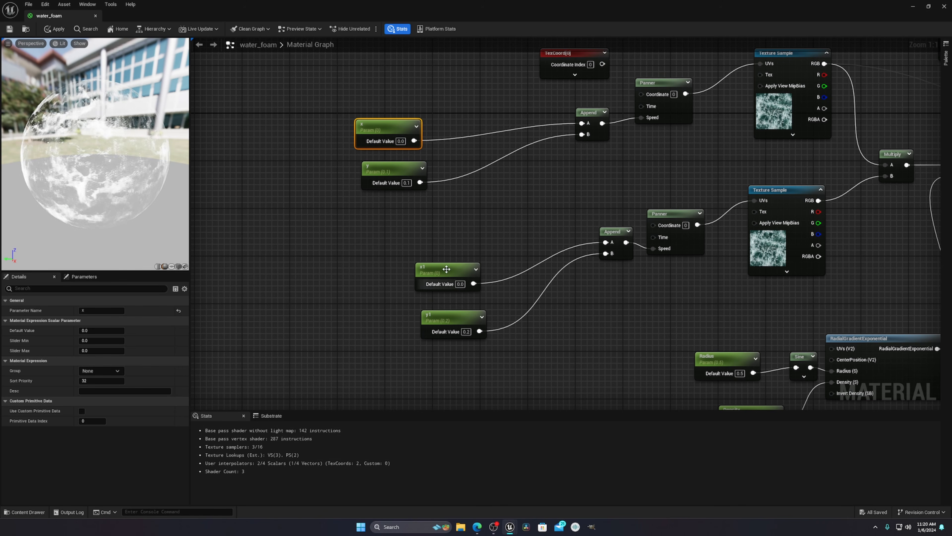
drag(411, 239, 429, 296)
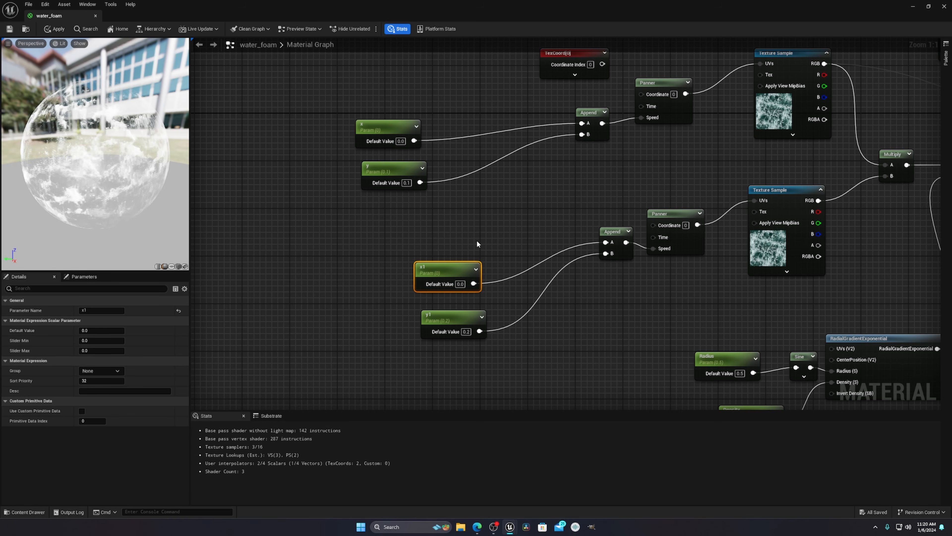
drag(404, 243, 487, 347)
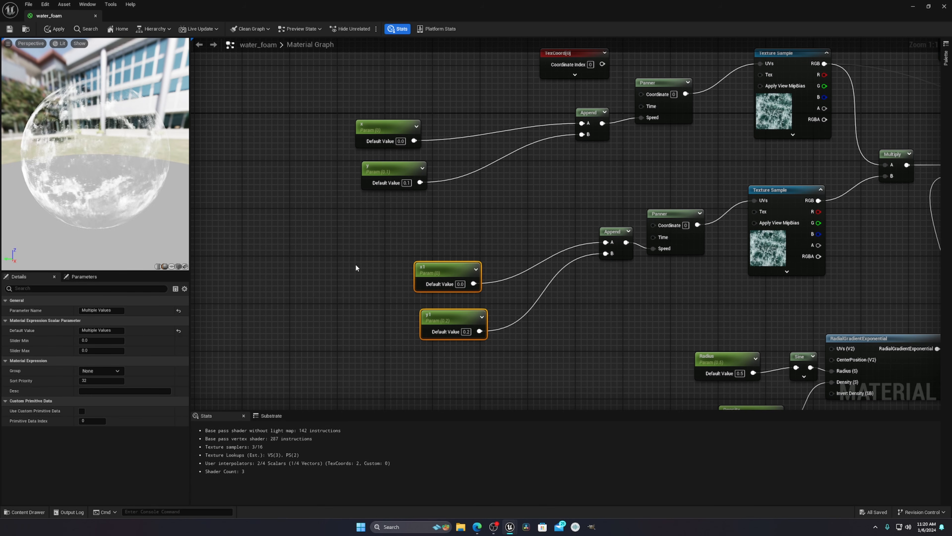
click(514, 211)
Select every node in the material graph, including the main material node.
right_drag(515, 211, 497, 216)
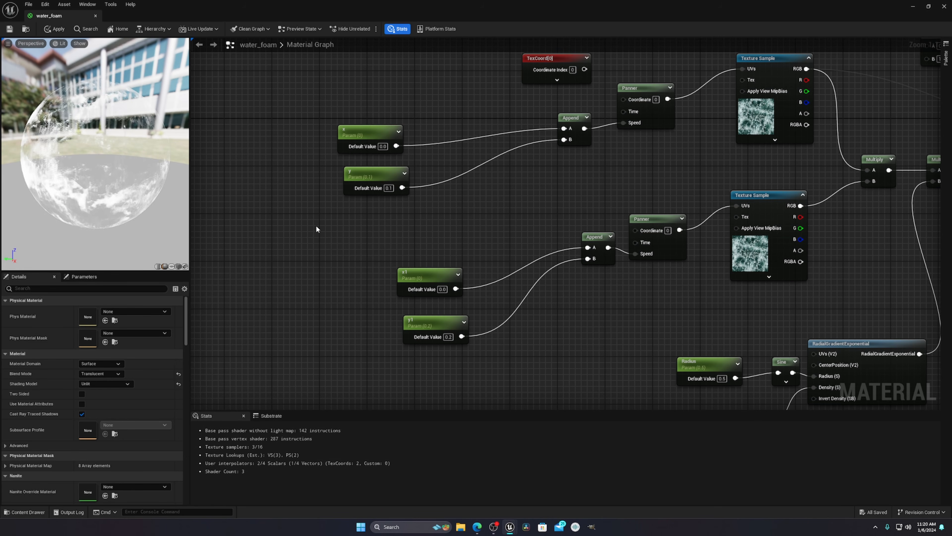
scroll(574, 275, down, 4)
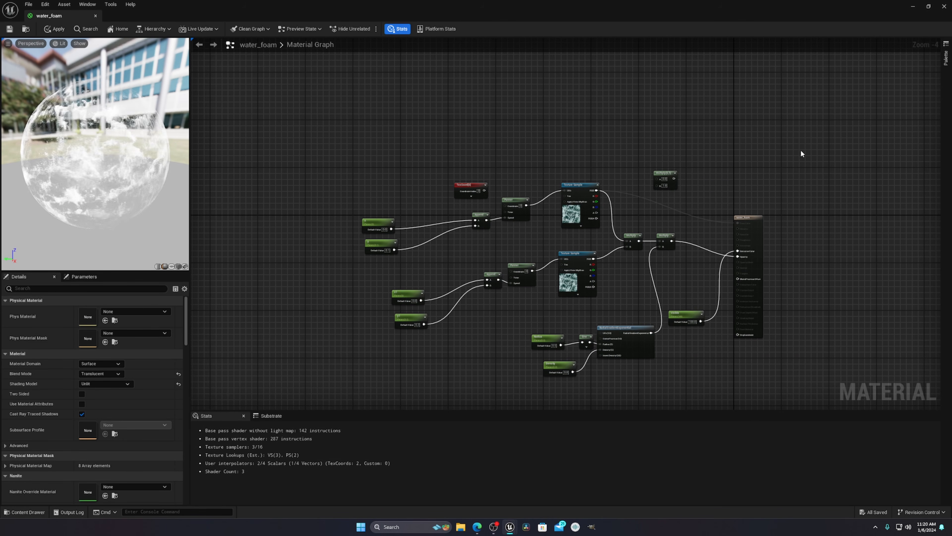
drag(802, 154, 361, 378)
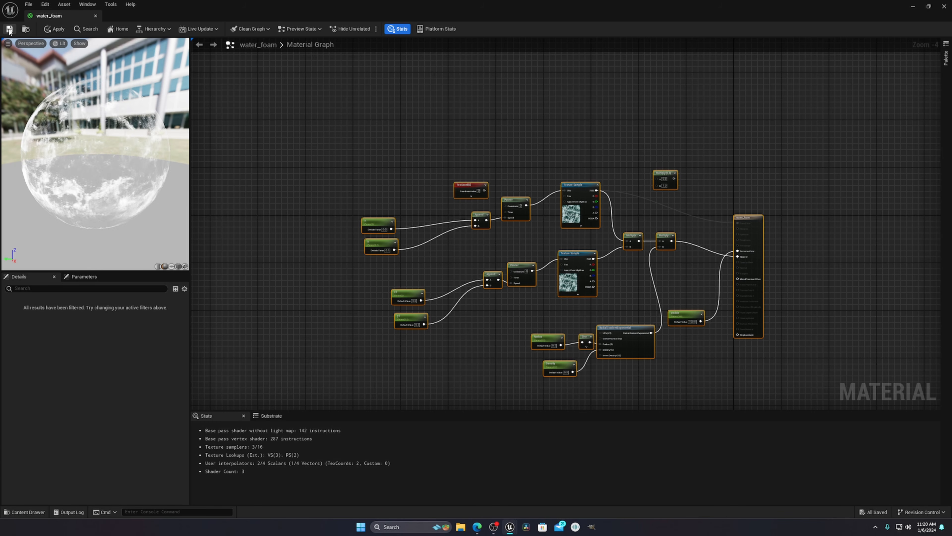
Create a material instance from the water_foam material, and delete that new instance.
click(944, 7)
click(408, 369)
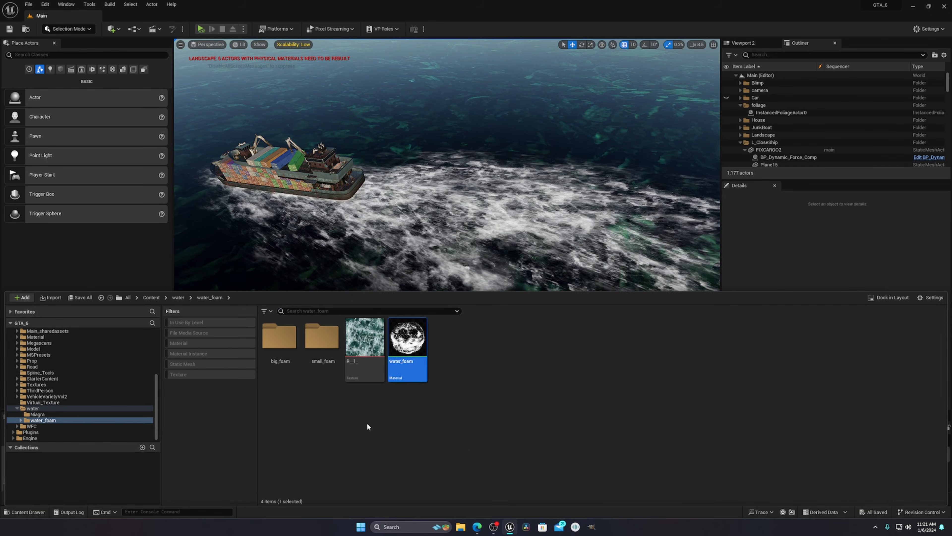
right_click(406, 370)
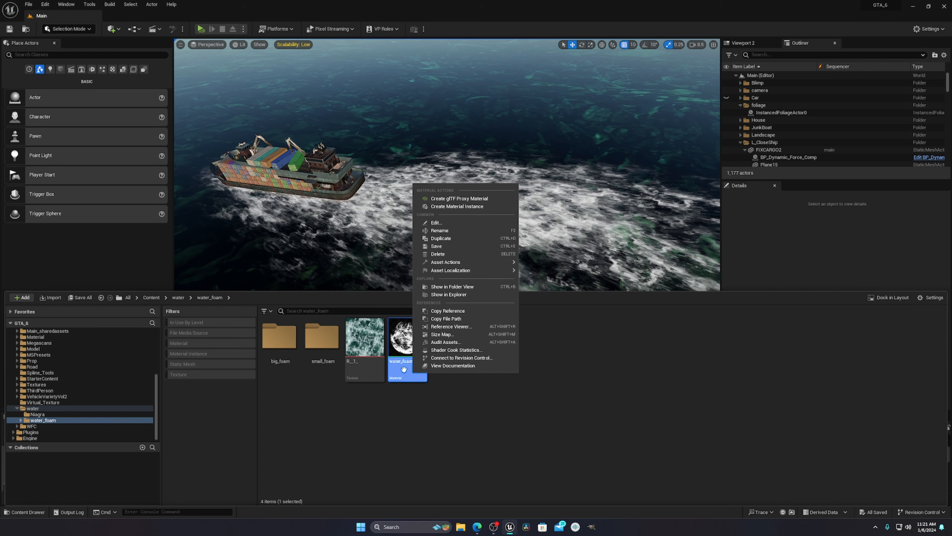
click(447, 207)
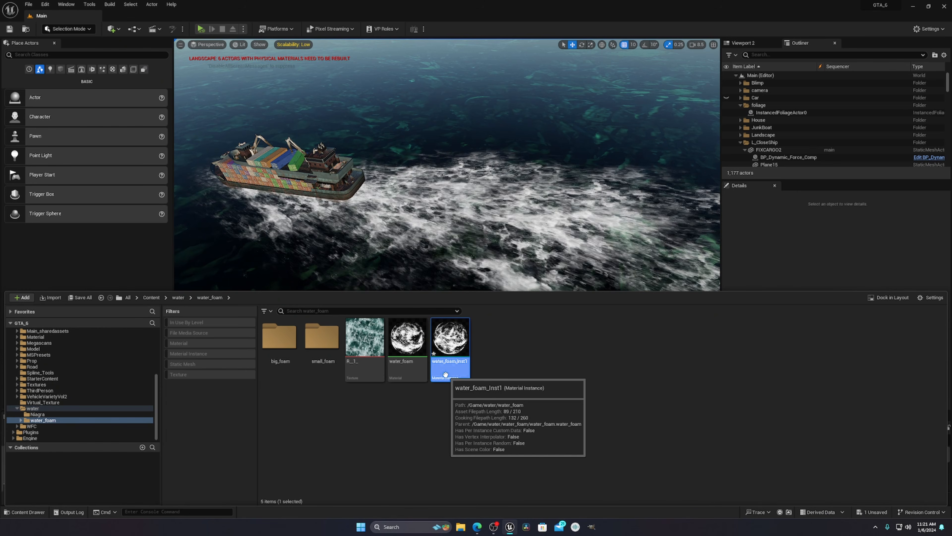
key(Delete)
click(449, 380)
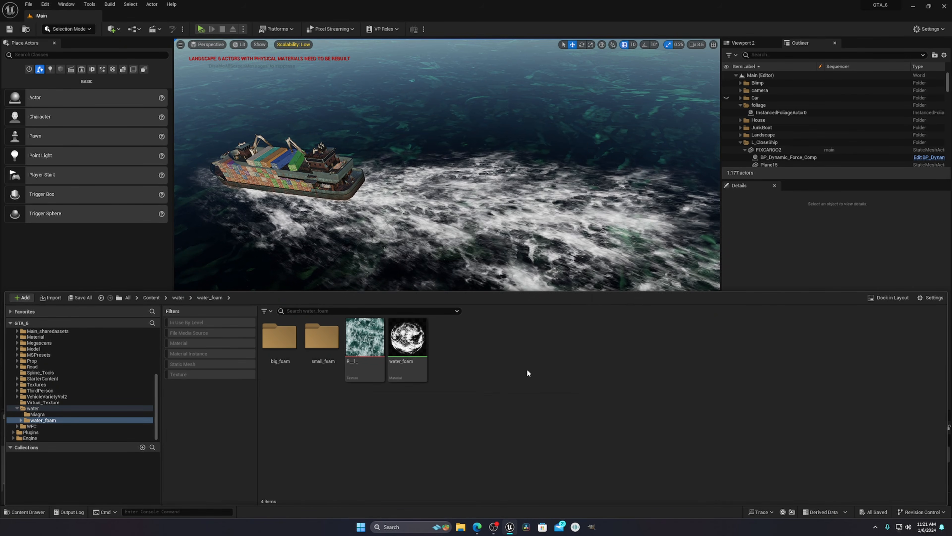
Open the big_foam folder and select its water_foam_inst material instance.
double_click(266, 360)
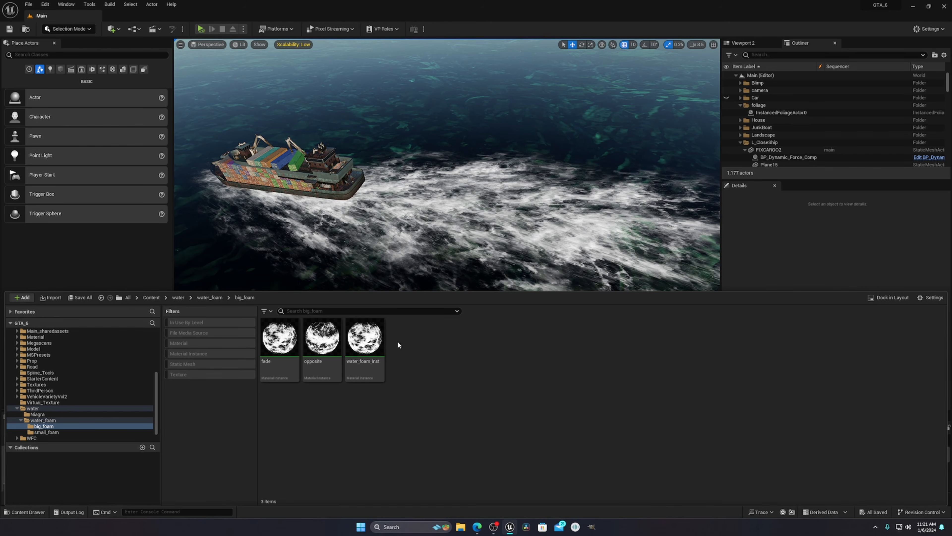
click(279, 337)
click(356, 355)
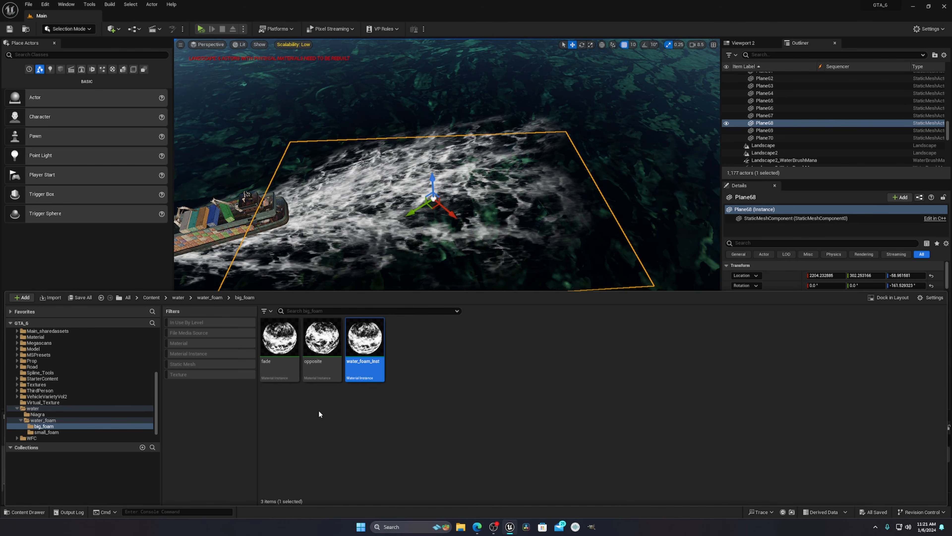
Examine the existing foam plane behind the cargo ship, both up close and from farther away.
mouse_move(566, 220)
right_down()
mouse_move(549, 221)
mouse_move(585, 220)
right_up()
scroll(566, 220, up, 5)
key(f)
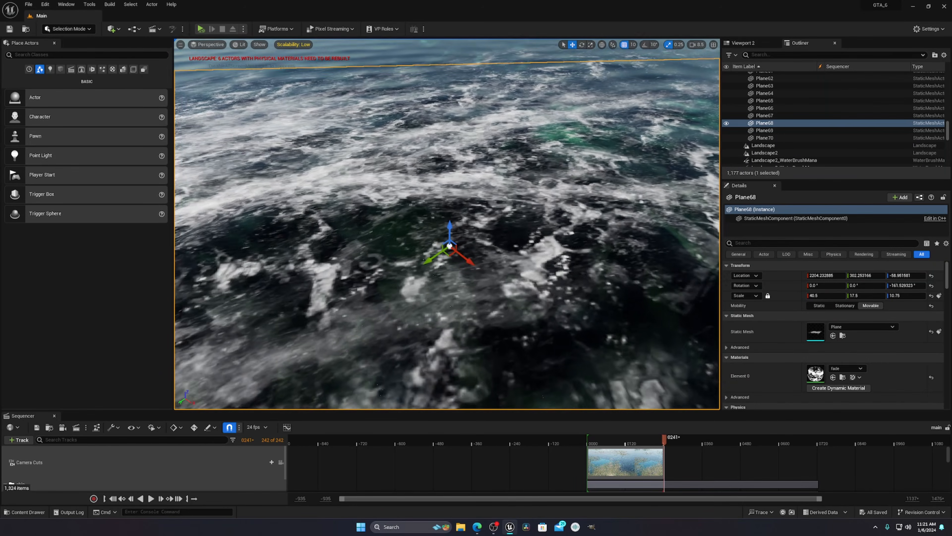
scroll(506, 227, down, 5)
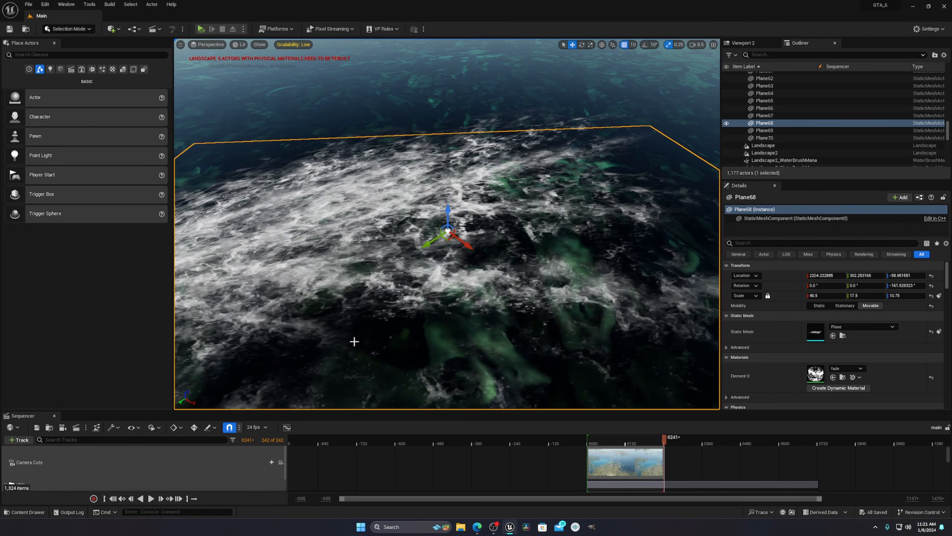
right_drag(356, 340, 335, 330)
click(27, 511)
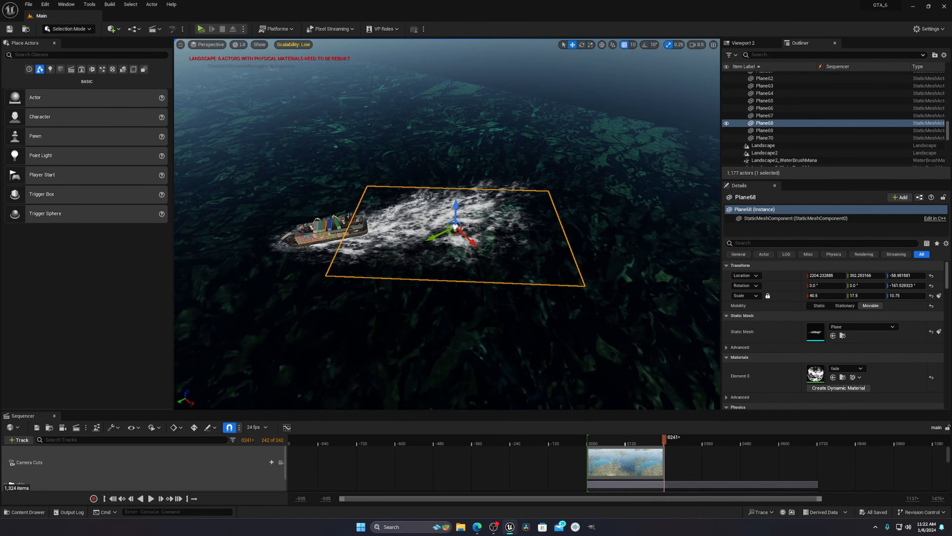
scroll(393, 141, up, 8)
scroll(393, 141, down, 3)
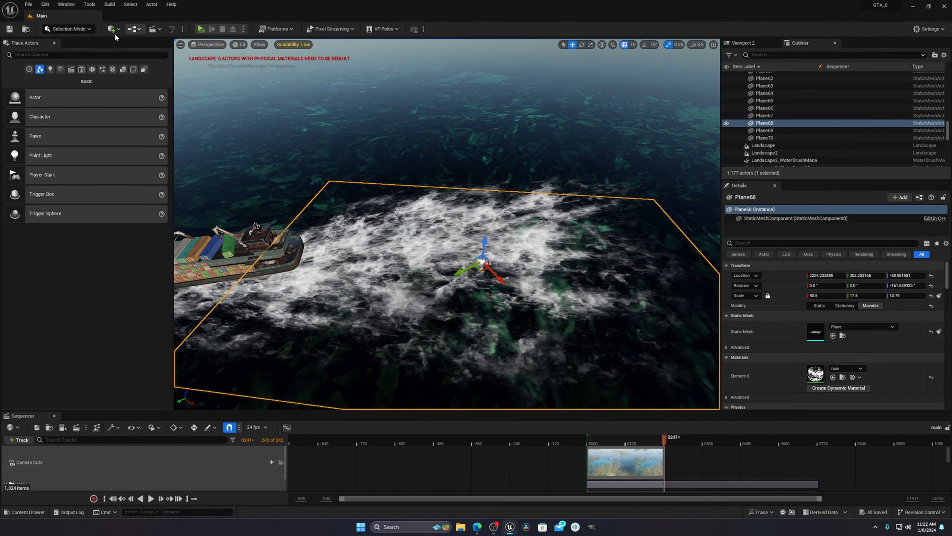
click(111, 5)
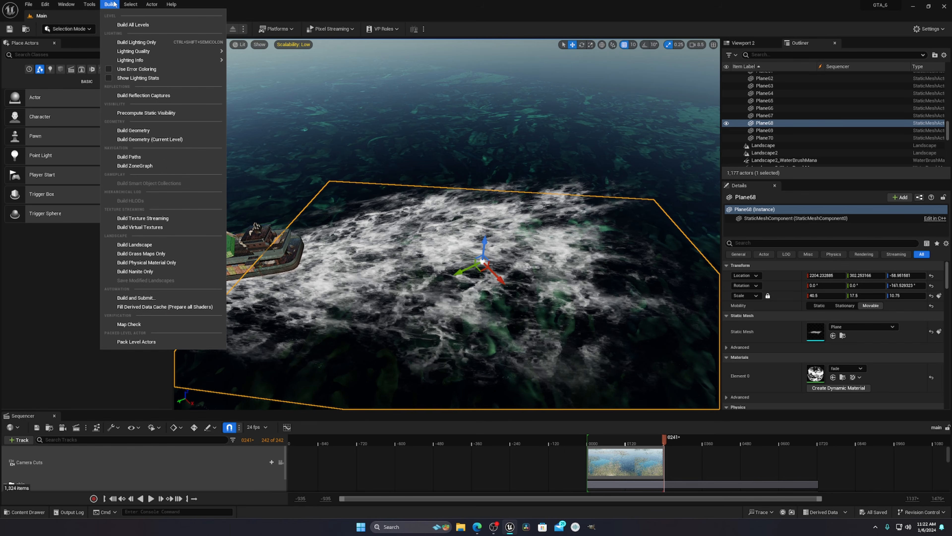
mouse_move(124, 4)
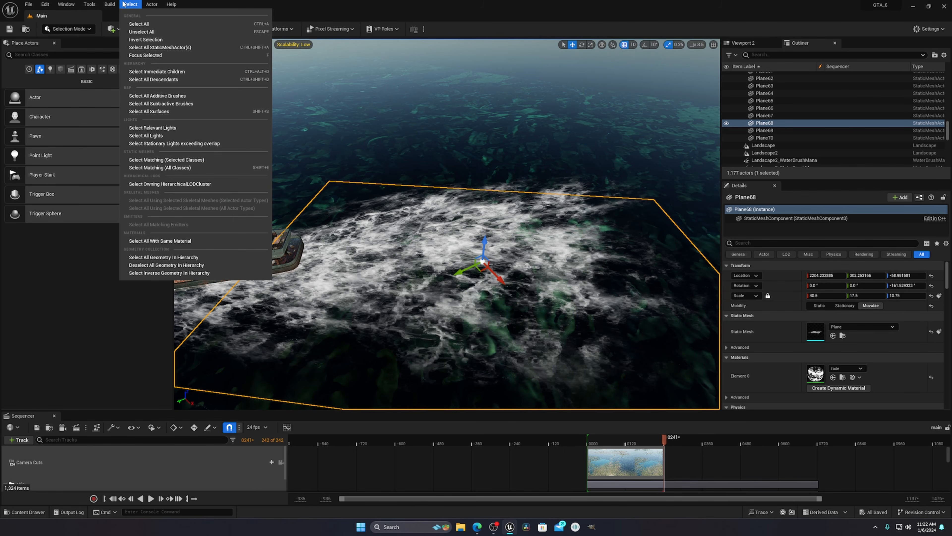
click(146, 4)
click(67, 4)
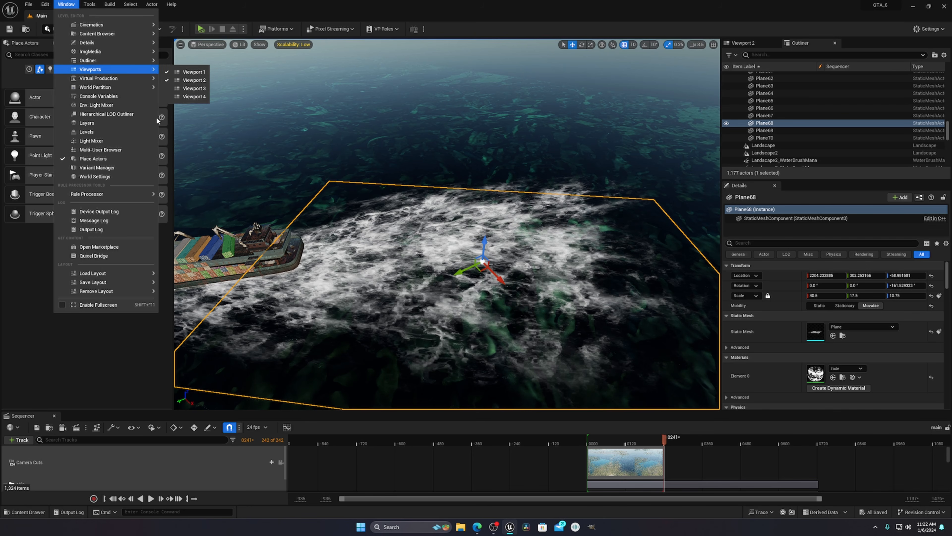
click(25, 302)
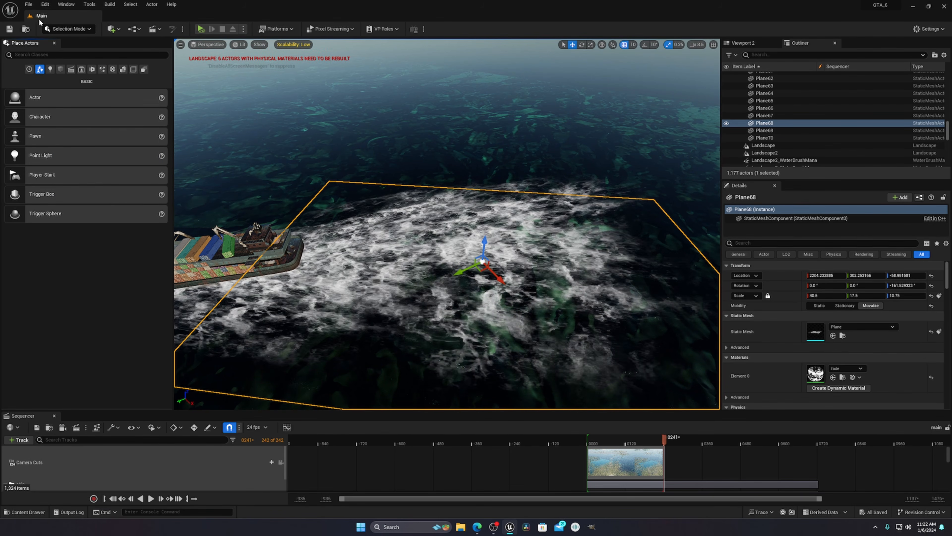
Search the placeable actors for plane and place a Plane in the water beside the foam wake.
click(74, 55)
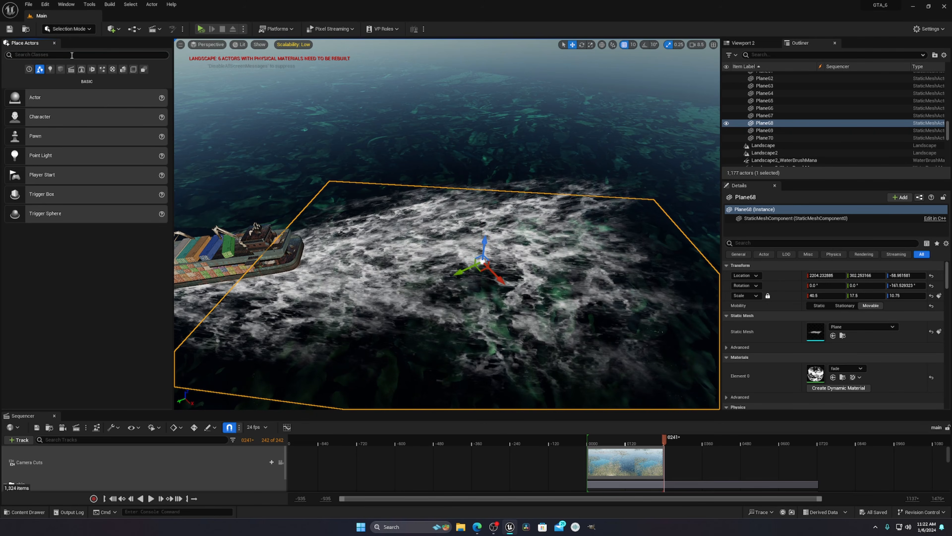
text(Plane)
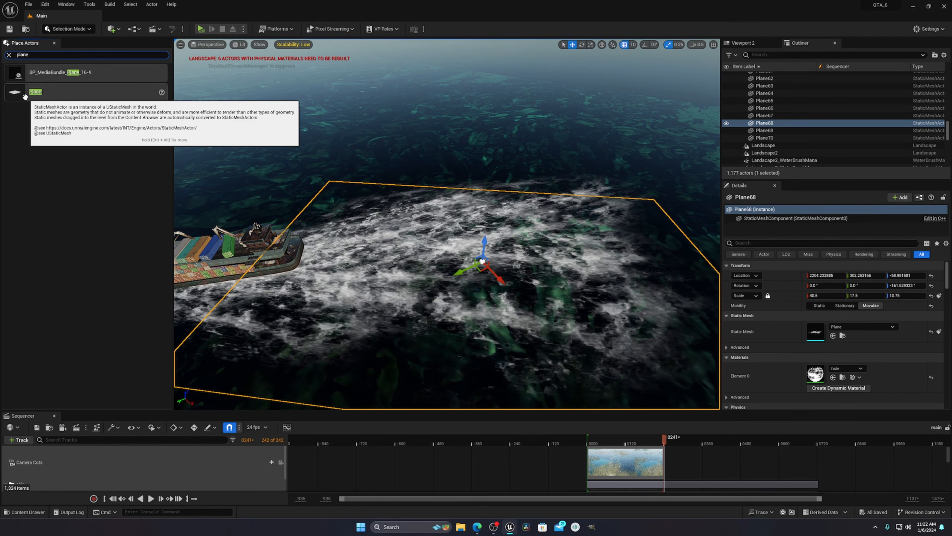
drag(33, 91, 574, 354)
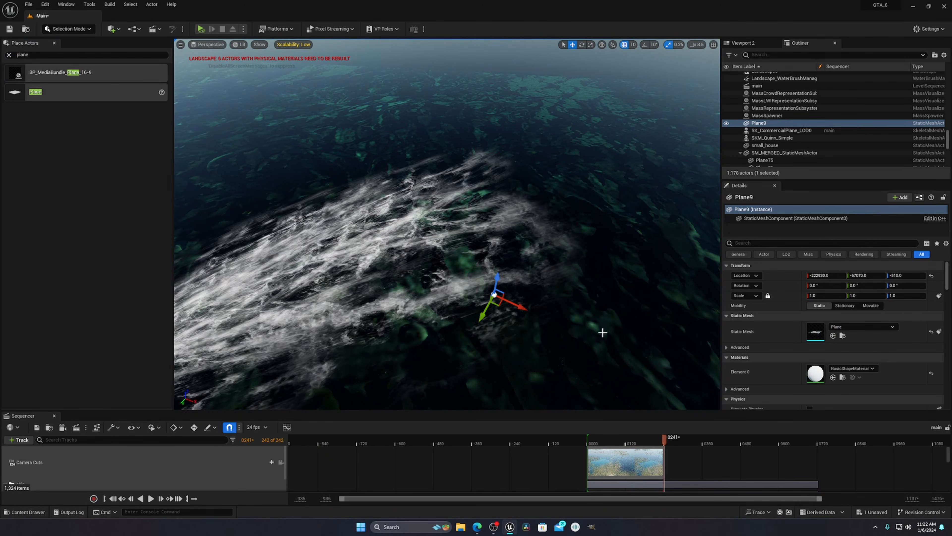
Scale the new plane uniformly to 100 and raise it to a Z location of 4180.
drag(811, 295, 826, 298)
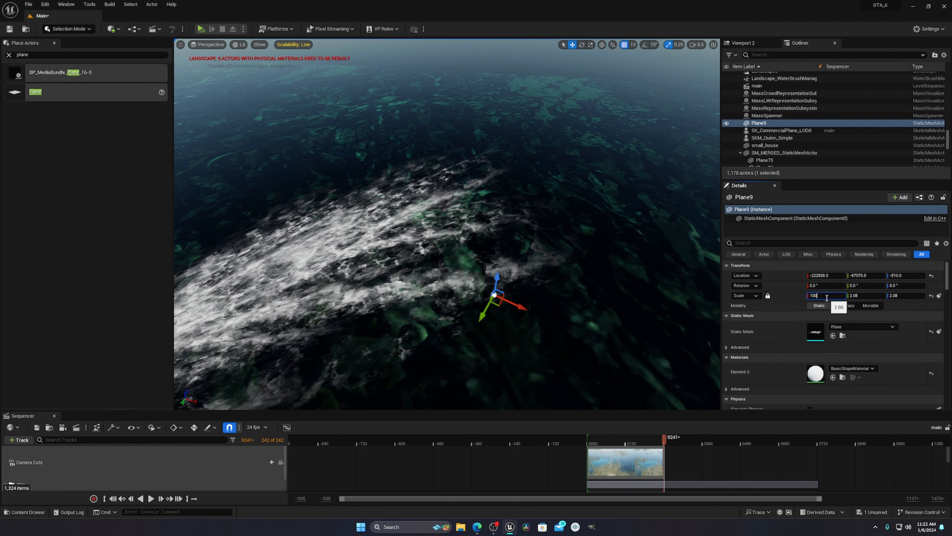
key(Return)
right_drag(501, 252, 465, 252)
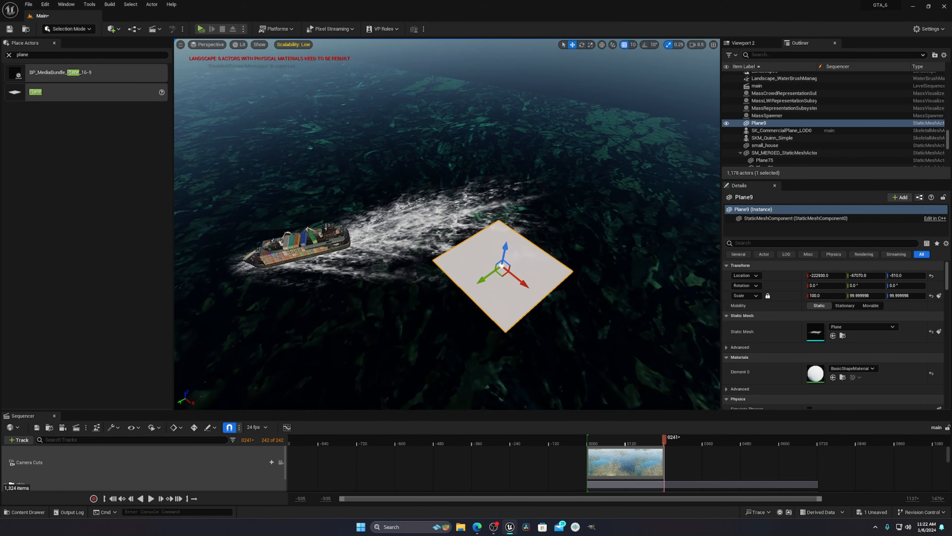
right_drag(511, 212, 550, 207)
key(w)
Apply the water_foam_inst material instance from the big_foam folder to the new plane.
click(26, 512)
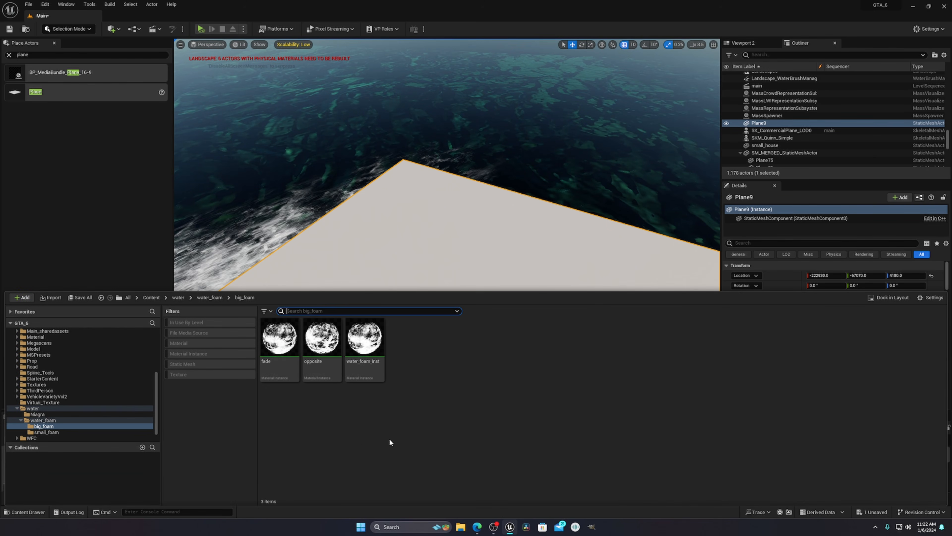
click(263, 369)
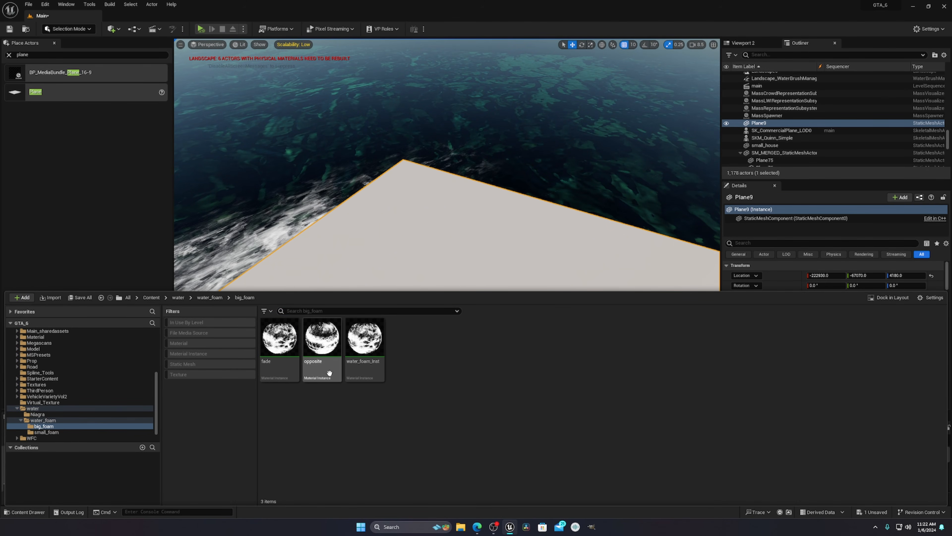
click(362, 369)
drag(373, 371, 536, 212)
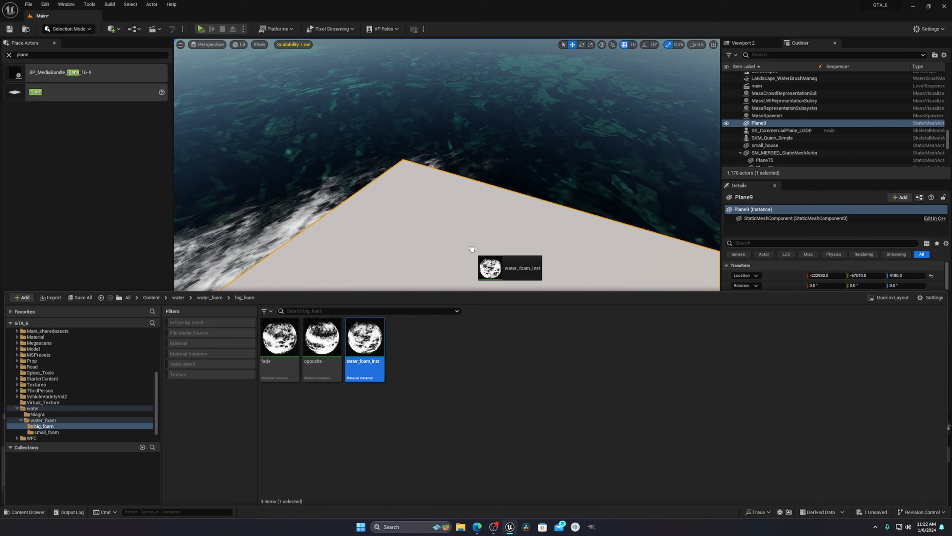
right_drag(545, 208, 535, 242)
key(s)
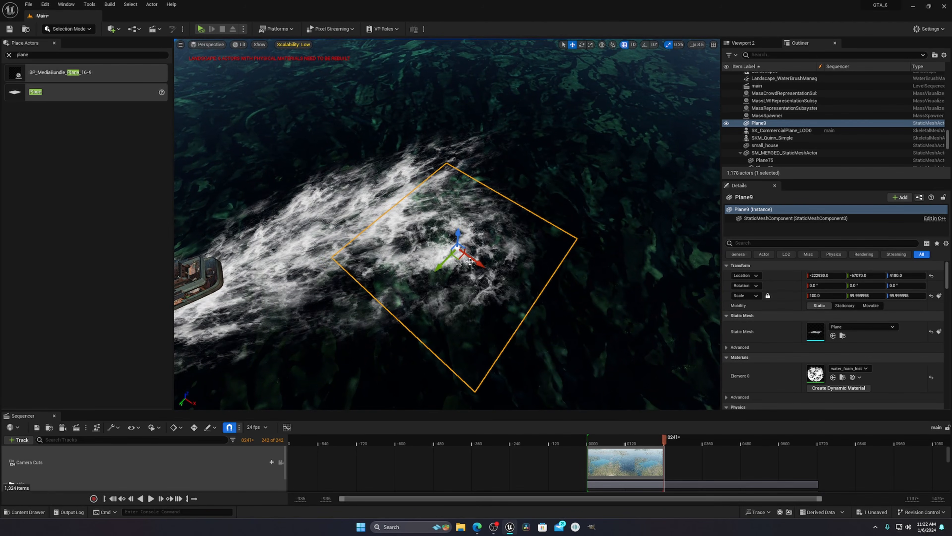
Move the foam plane along X to -214160, away from the wake, and stretch it to a Y scale of 175.75.
drag(481, 268, 636, 379)
key(s)
mouse_move(396, 227)
right_down()
mouse_move(390, 221)
mouse_move(403, 226)
mouse_move(396, 231)
right_up()
key(w)
key(a)
key(d)
key(s)
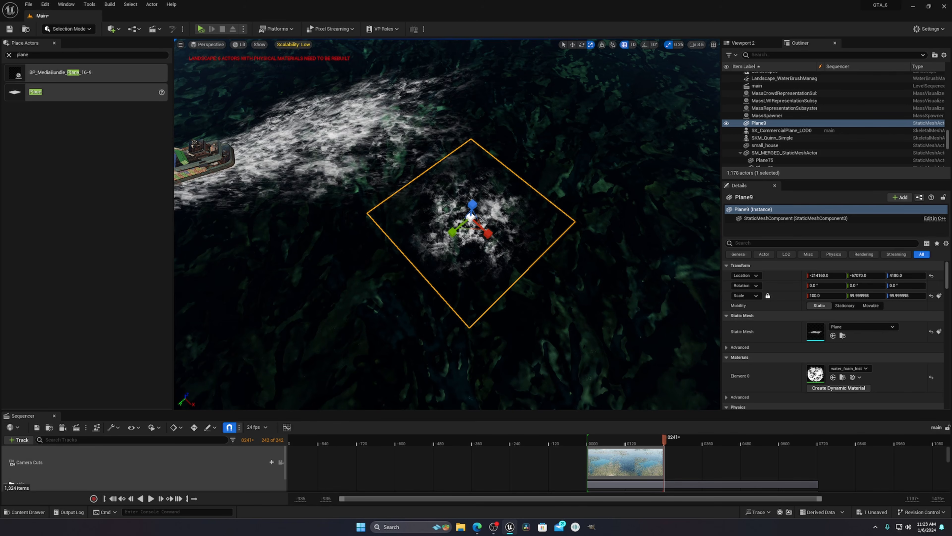
drag(452, 232, 462, 231)
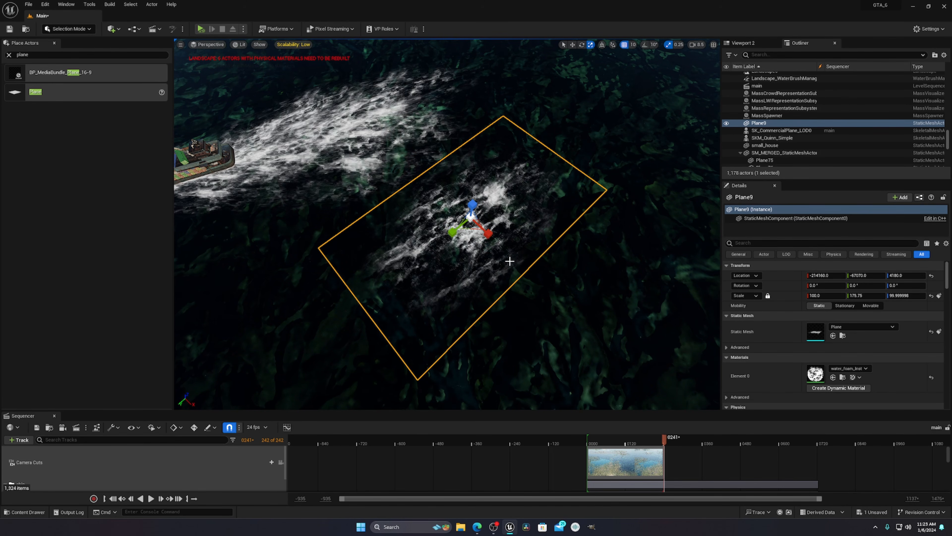
Examine the animated foam on the stretched plane, both up close and from farther away.
mouse_move(462, 231)
right_down()
mouse_move(481, 217)
mouse_move(482, 176)
mouse_move(468, 212)
mouse_move(473, 236)
mouse_move(474, 225)
right_up()
key(w)
key(s)
scroll(473, 225, down, 3)
key(w)
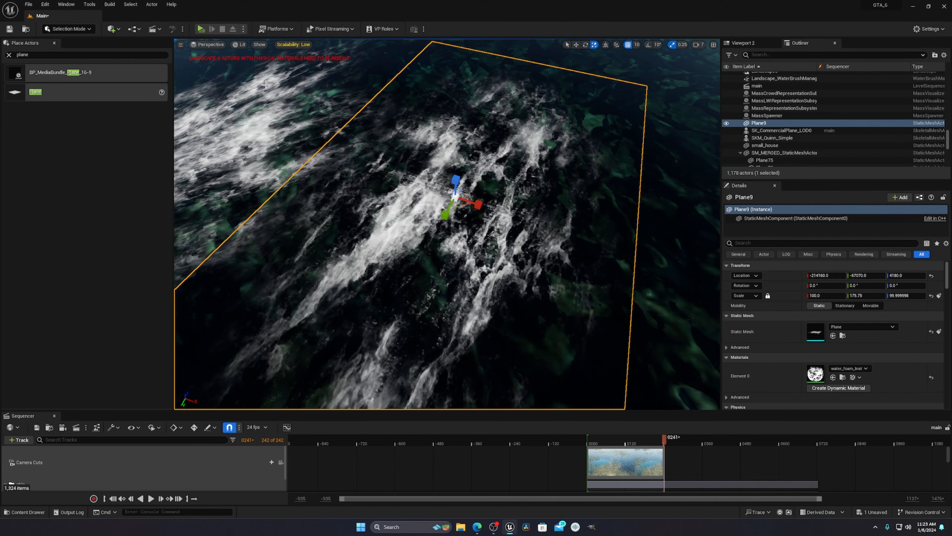
scroll(473, 236, down, 4)
scroll(474, 236, up, 1)
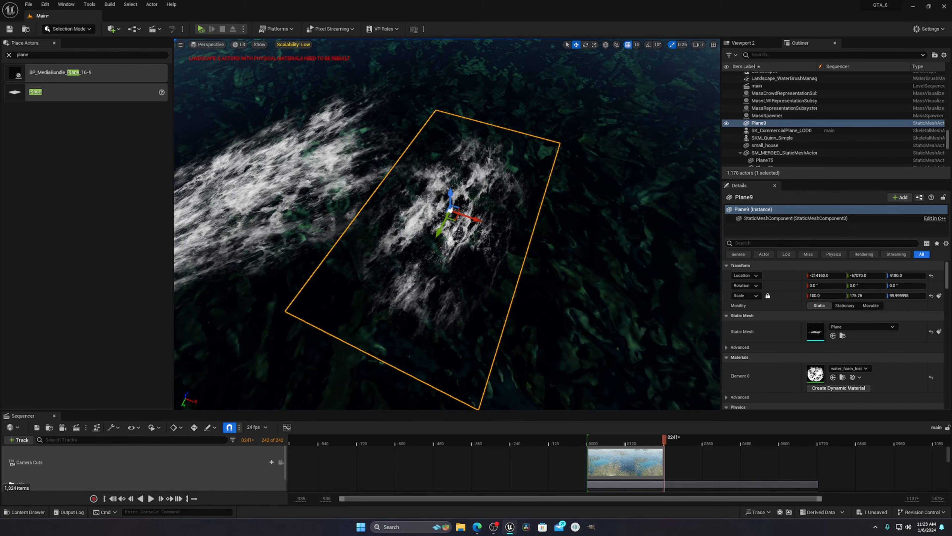
key(w)
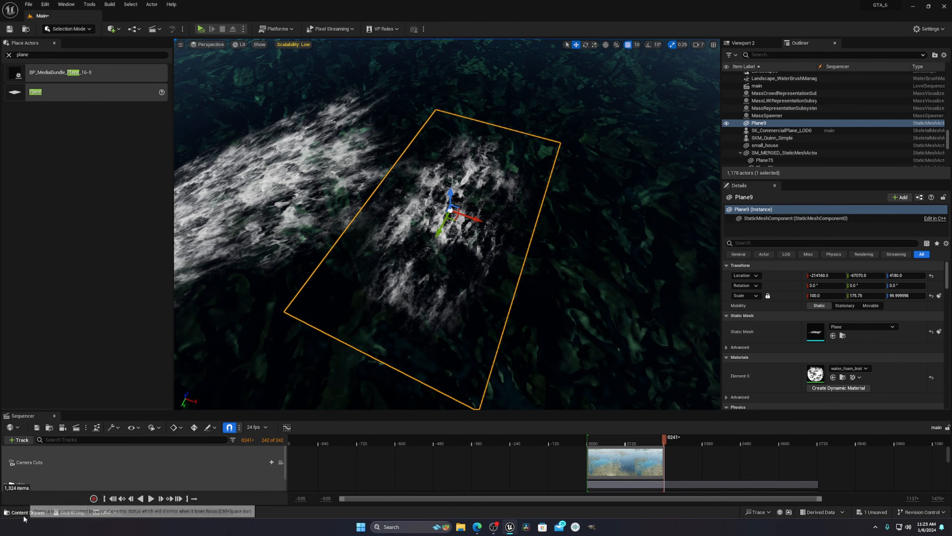
Open the water_foam_inst material instance and place its editor window where the foam plane stays in view.
click(24, 511)
click(338, 360)
double_click(379, 363)
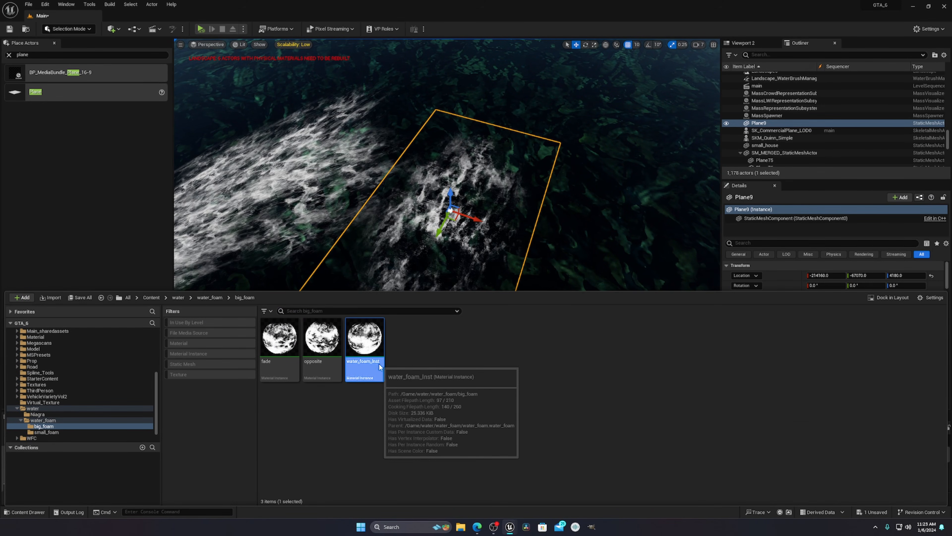
drag(748, 3, 853, 25)
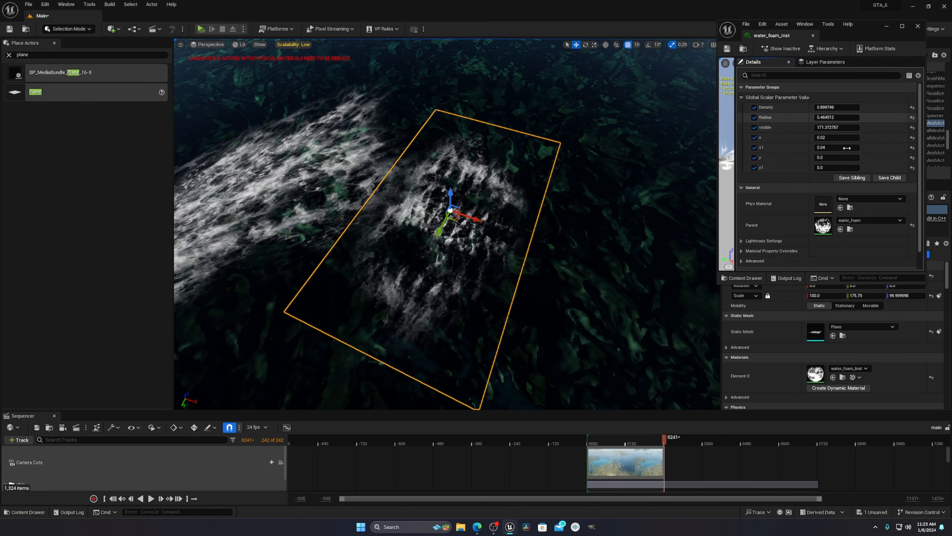
Try Density values of about 543 and 1.69 and a Radius of about 2 on the foam instance, undoing each change.
right_drag(461, 115, 446, 115)
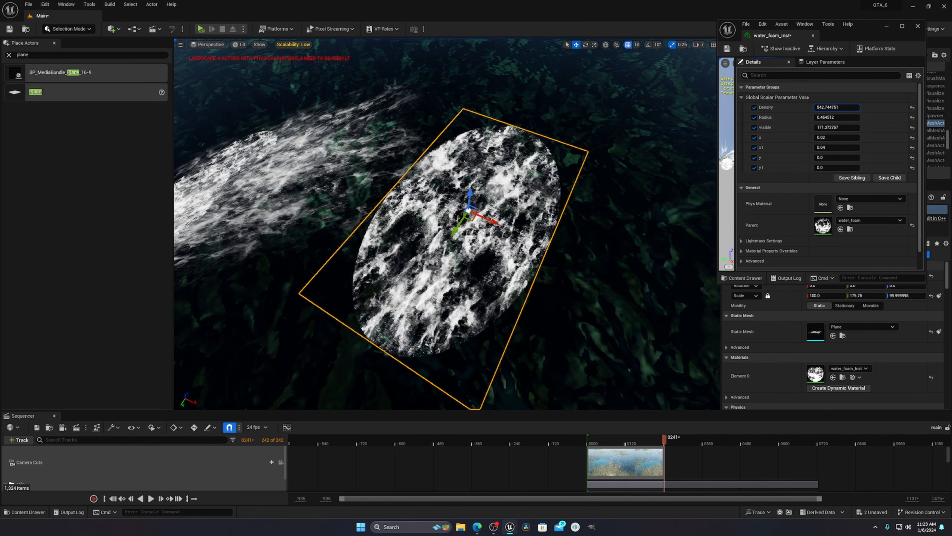
drag(837, 107, 820, 107)
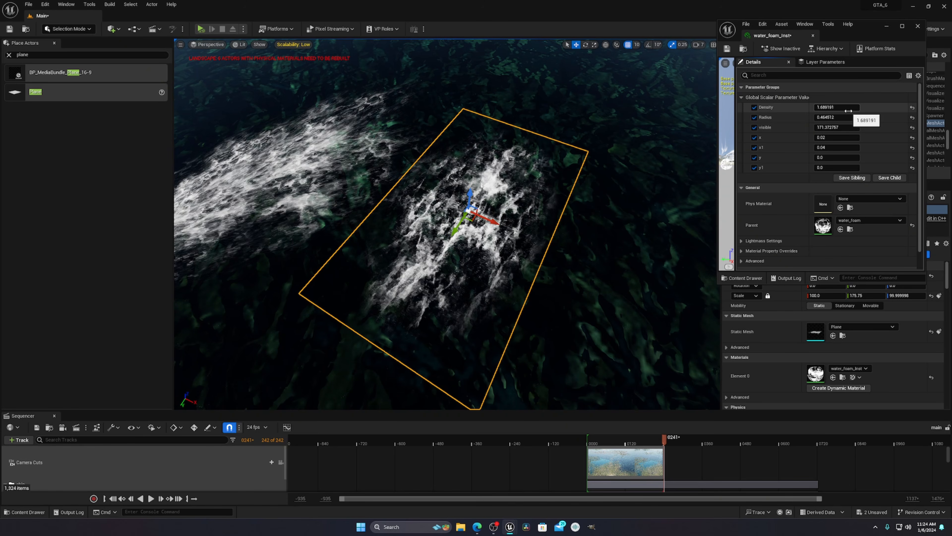
key(ctrl+z)
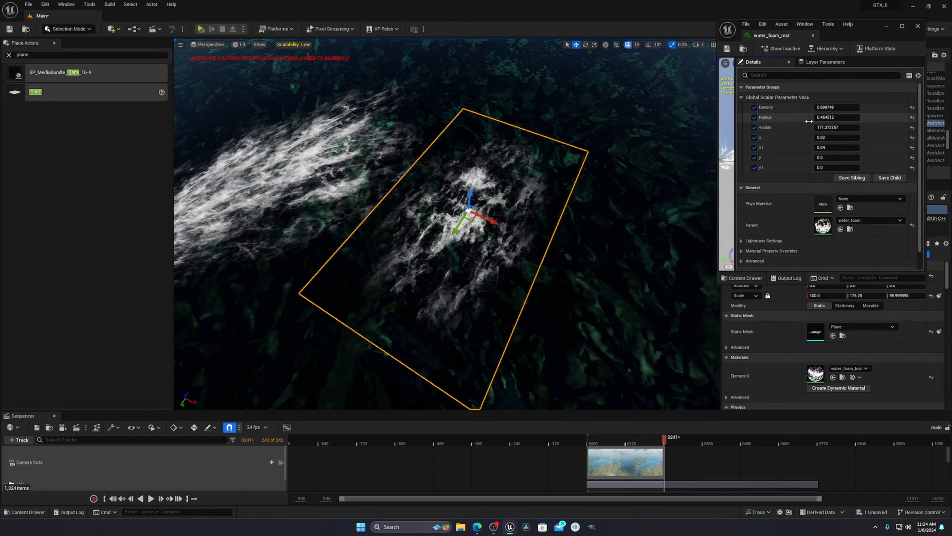
drag(827, 117, 857, 118)
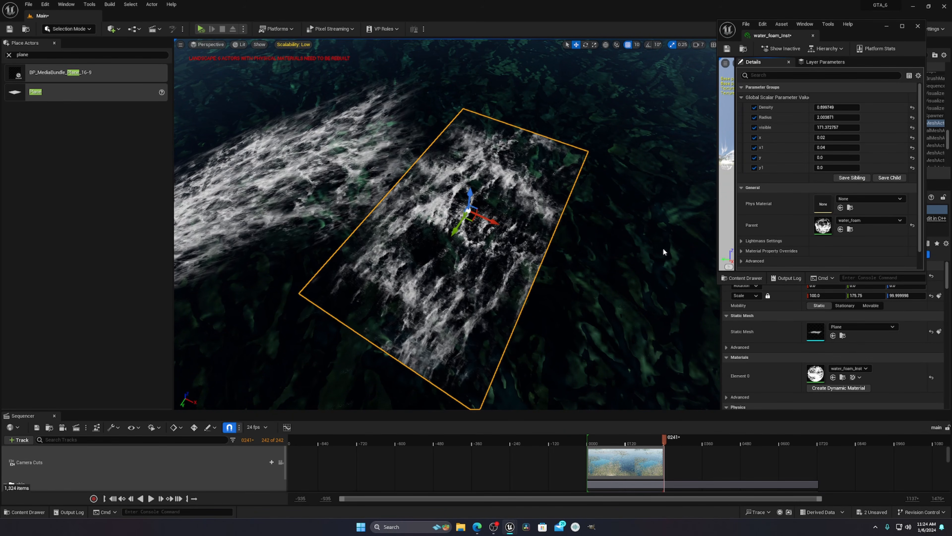
key(ctrl+z)
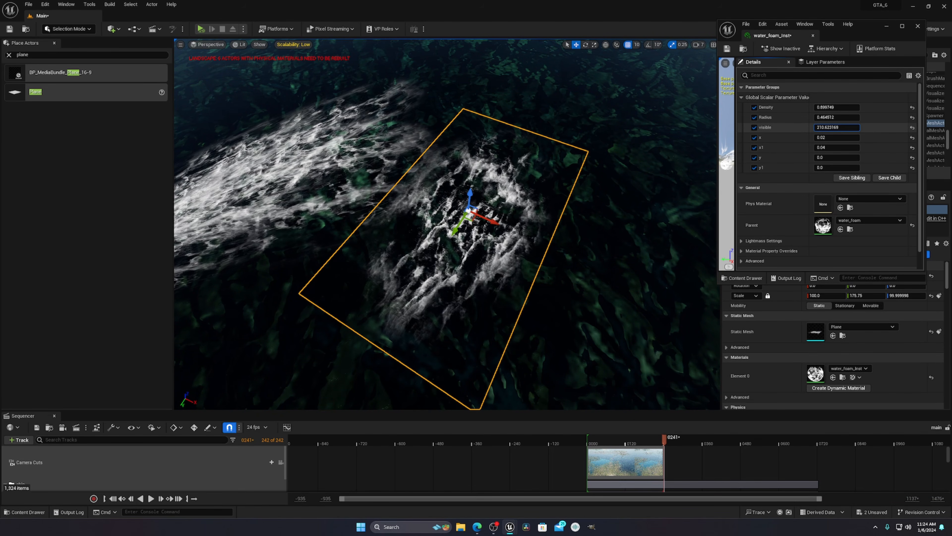
Try a visible value of about 910, then x 0.084 with y1 0.256 on the foam instance, undoing each change.
drag(837, 128, 854, 127)
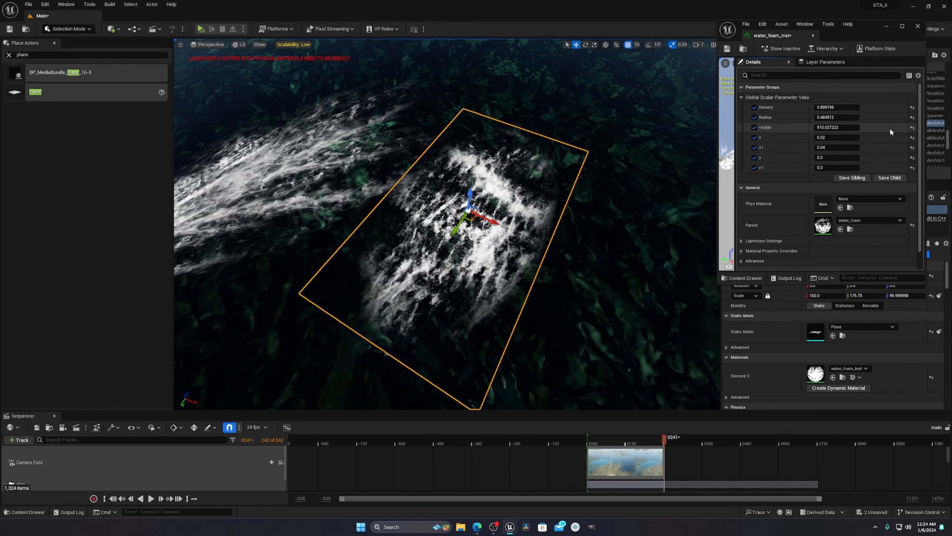
key(ctrl+z)
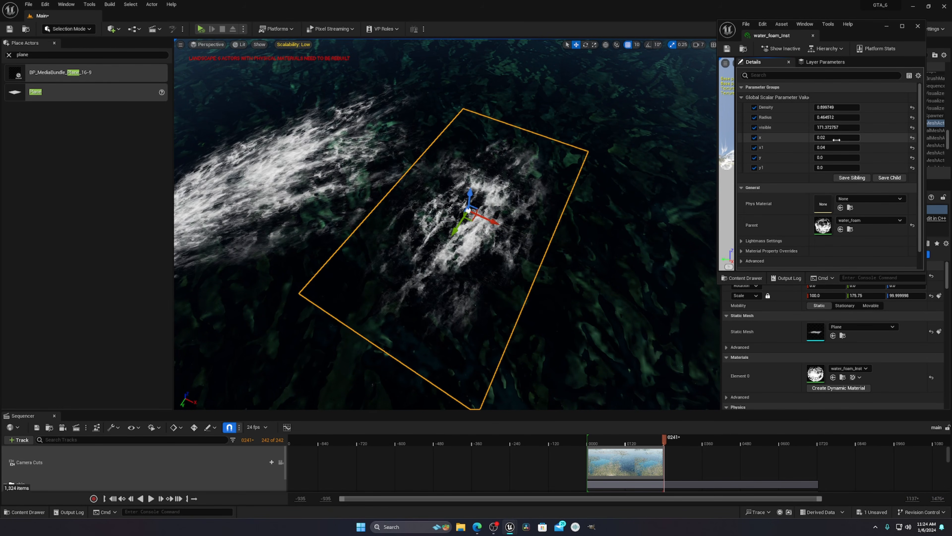
drag(836, 138, 844, 138)
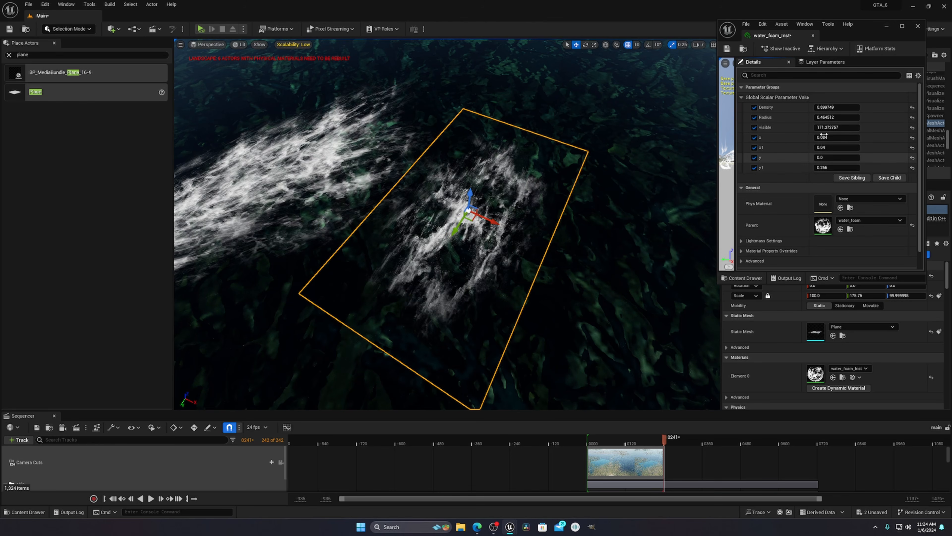
key(ctrl+z)
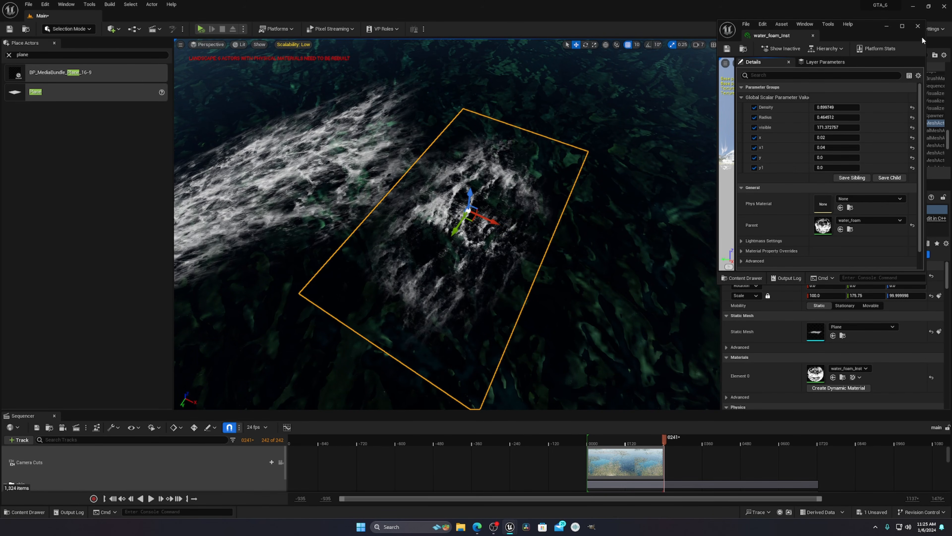
Close the foam instance editor and delete the stretched demonstration plane beside the wake.
click(918, 27)
right_drag(575, 229, 553, 229)
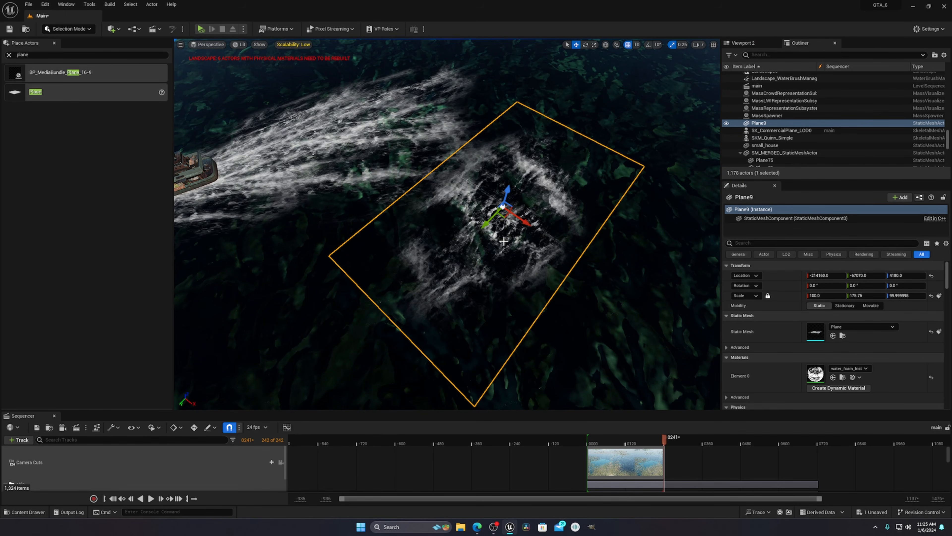
key(Delete)
Select individual foam planes around the cargo ship, including Plane62, Plane50, Plane54 and Plane66, to examine how they overlap to form the wake.
key(s)
right_drag(454, 216, 408, 201)
key(w)
click(446, 240)
right_drag(446, 240, 442, 260)
scroll(479, 223, down, 3)
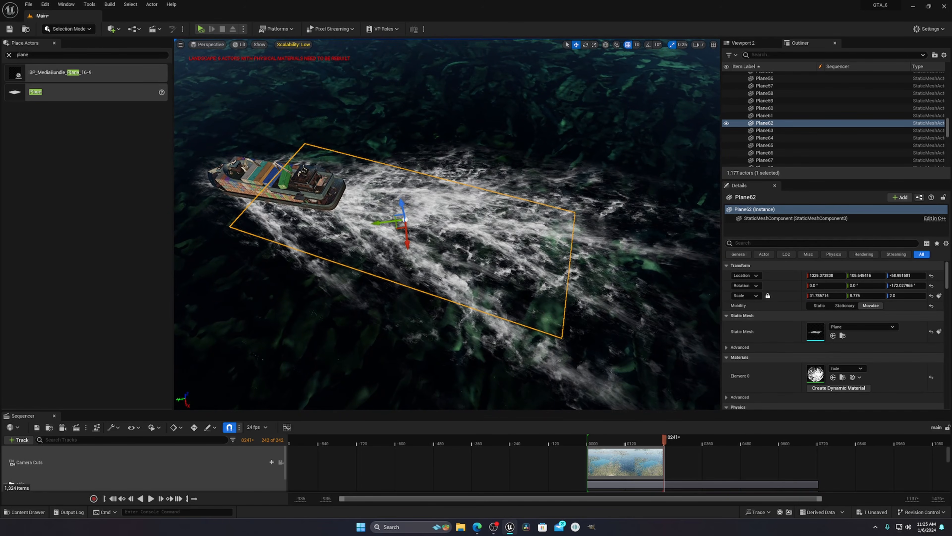
right_drag(480, 223, 455, 232)
scroll(802, 134, up, 4)
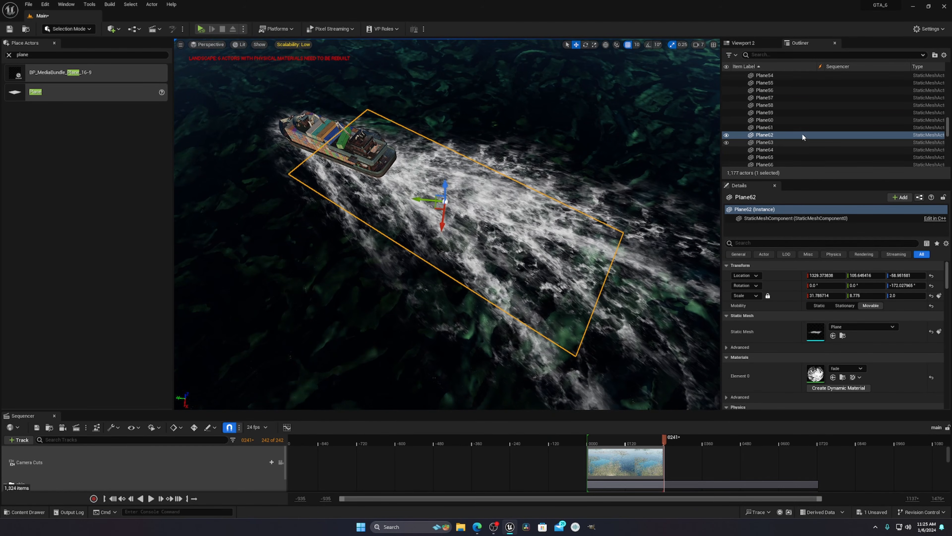
scroll(786, 128, up, 2)
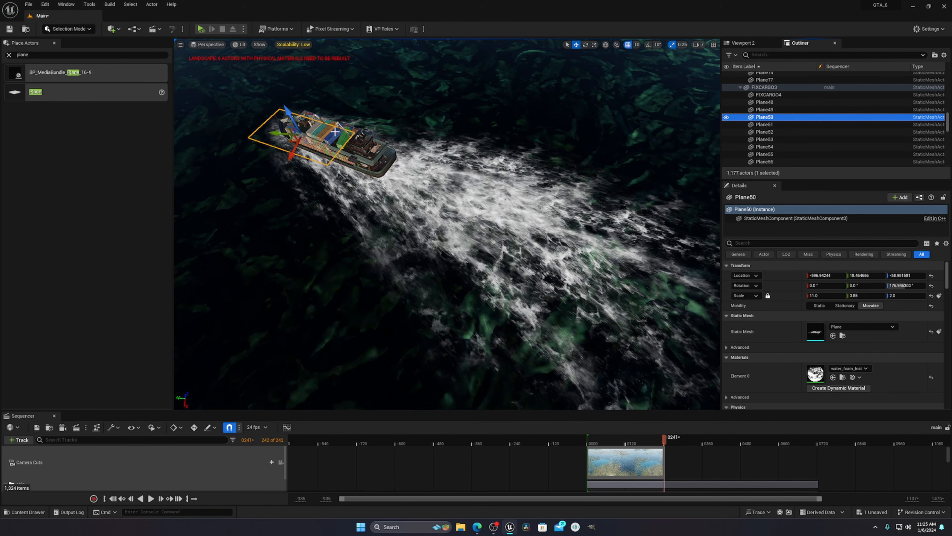
click(804, 147)
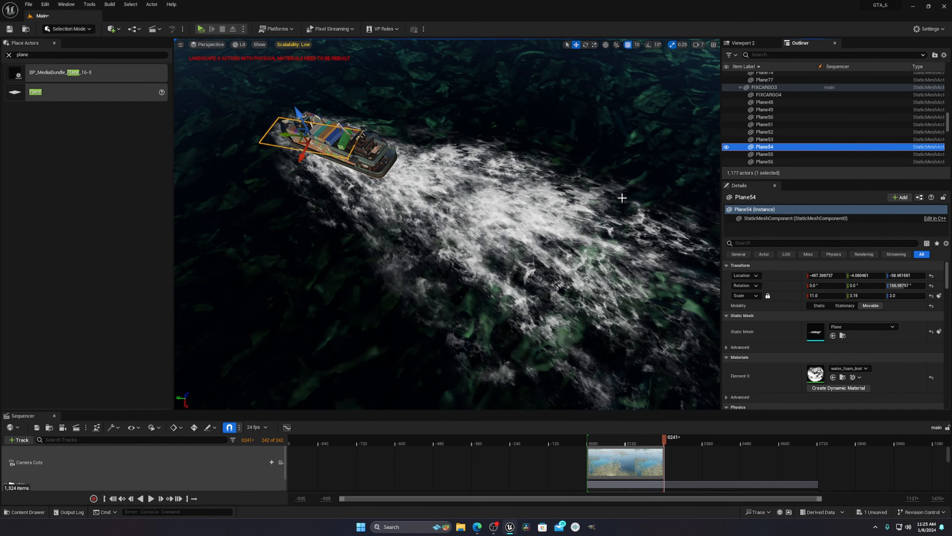
scroll(874, 164, down, 3)
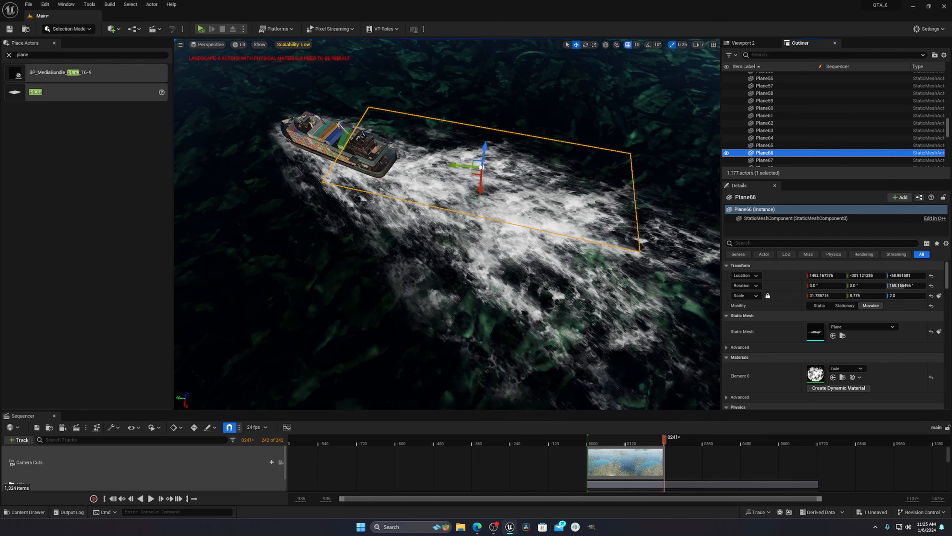
right_drag(469, 233, 471, 234)
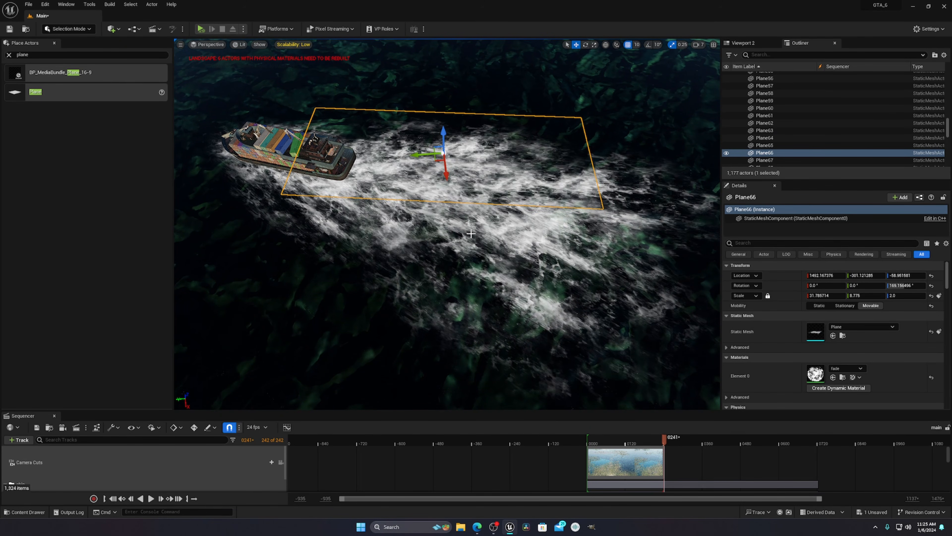
Examine the layered wake foam at close range behind the ship and just above the water surface.
right_drag(471, 233, 394, 165)
key(w)
key(s)
key(s)
key(w)
scroll(471, 234, down, 2)
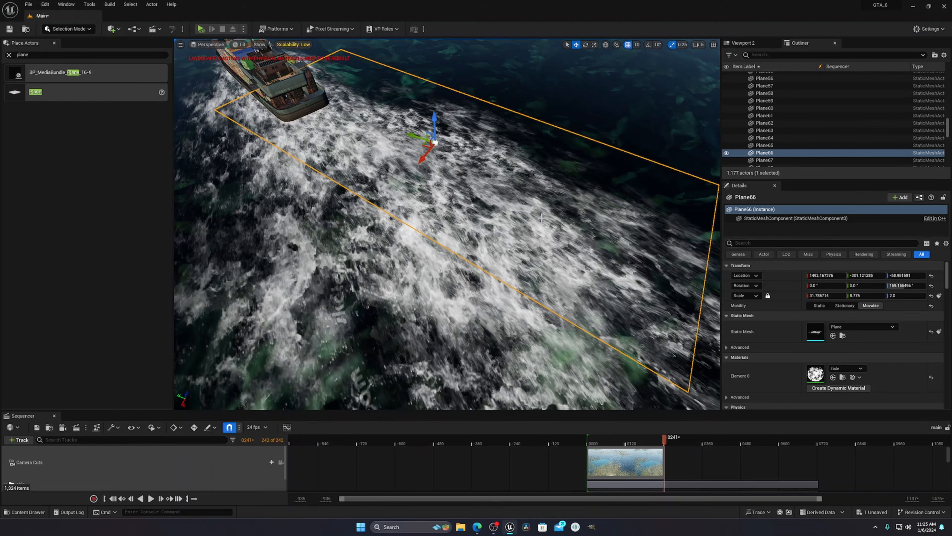
key(s)
right_drag(542, 217, 585, 216)
key(a)
key(w)
key(w)
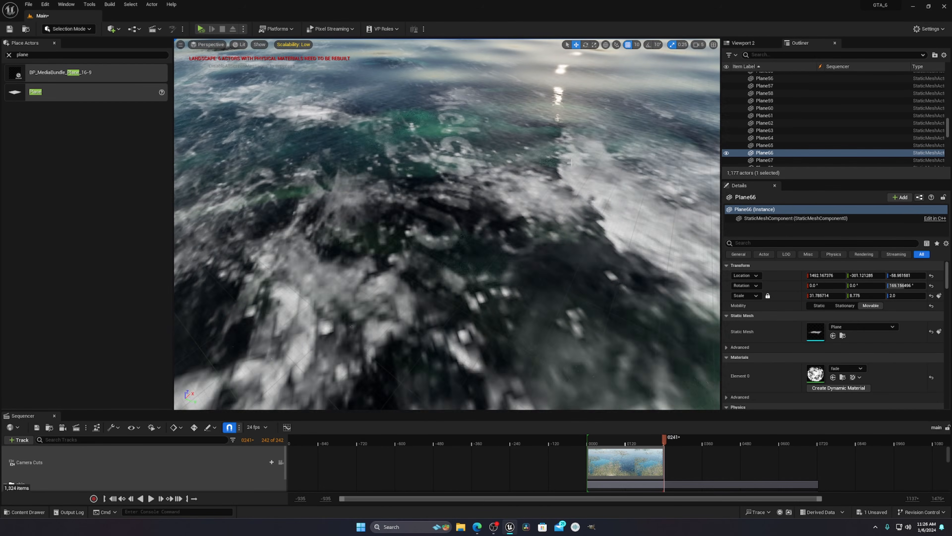
right_drag(449, 69, 433, 124)
scroll(449, 69, down, 3)
scroll(434, 123, down, 1)
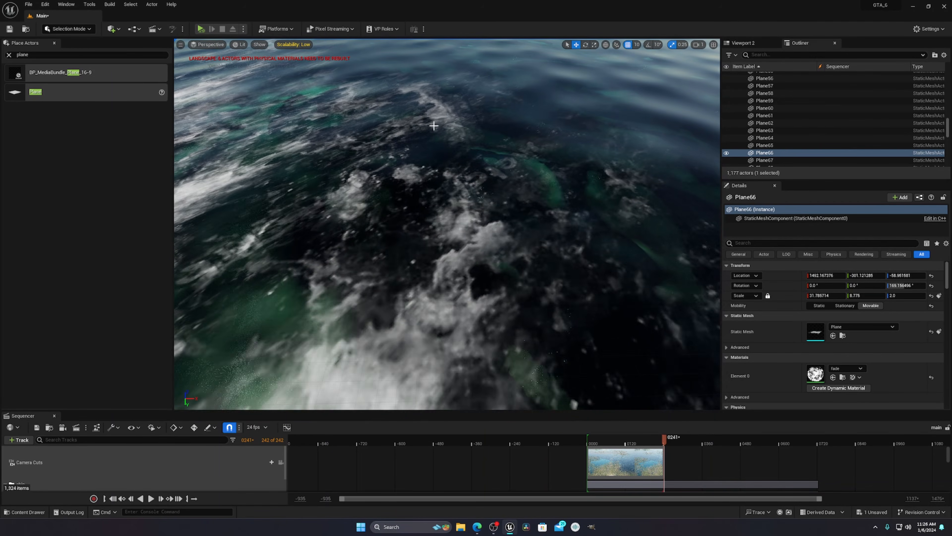
right_drag(561, 123, 495, 143)
key(e)
scroll(447, 223, up, 1)
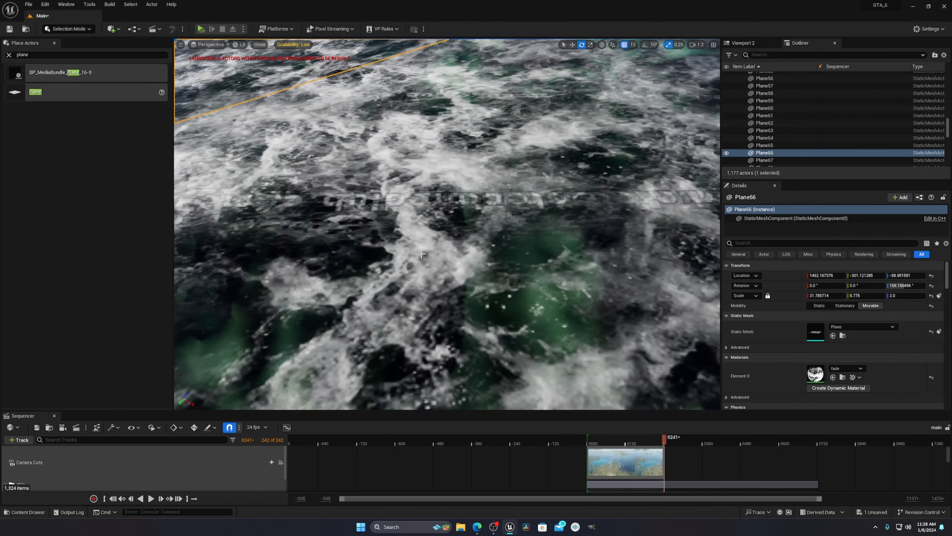
click(476, 526)
click(567, 250)
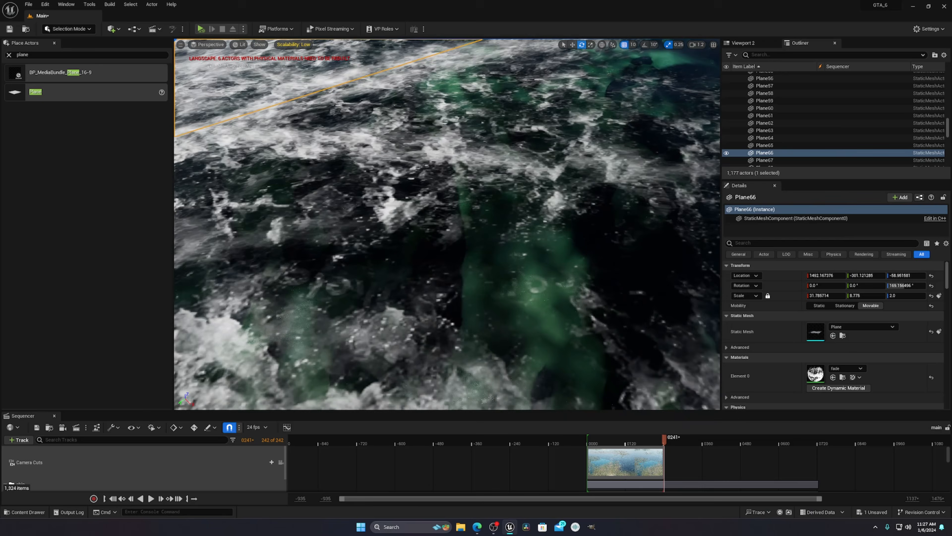
Frame the selected foam plane, clear the selection and examine the whole wake behind the cargo ship.
key(f)
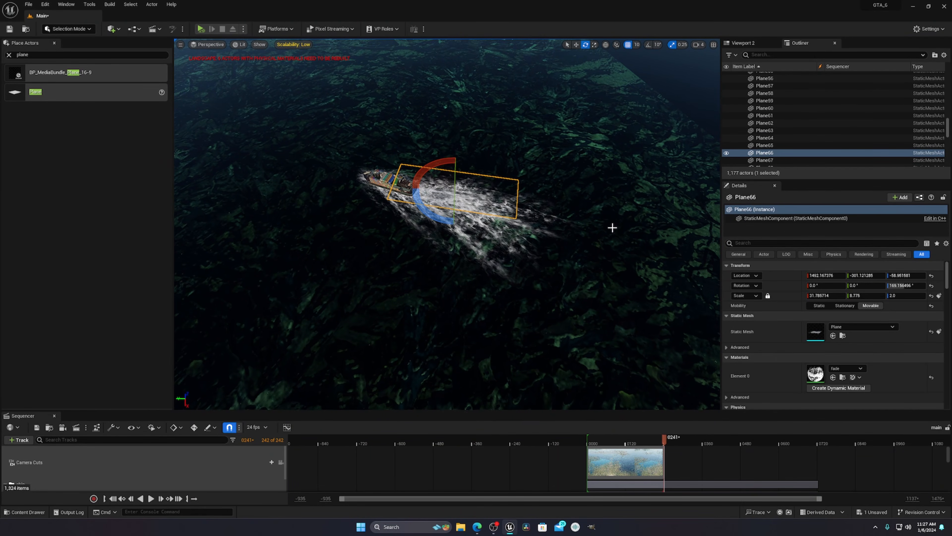
key(Escape)
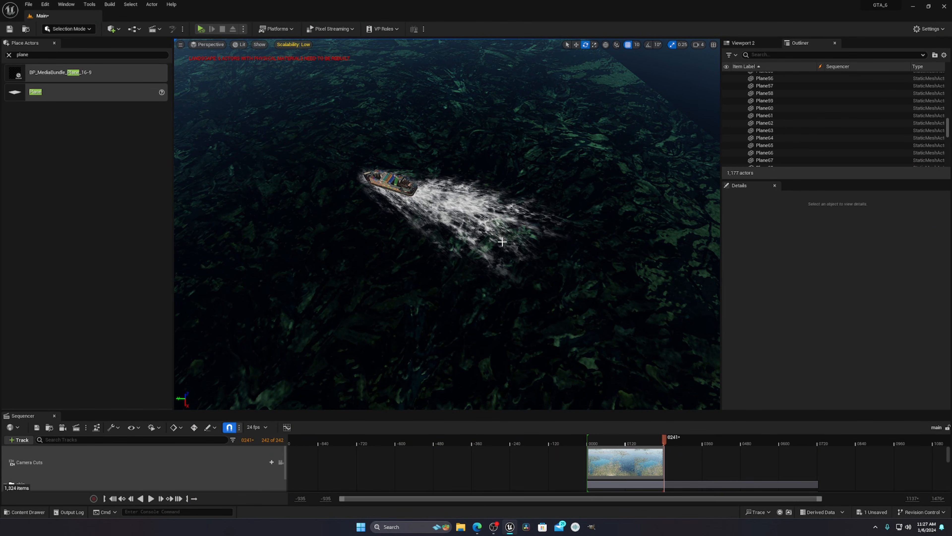
key(w)
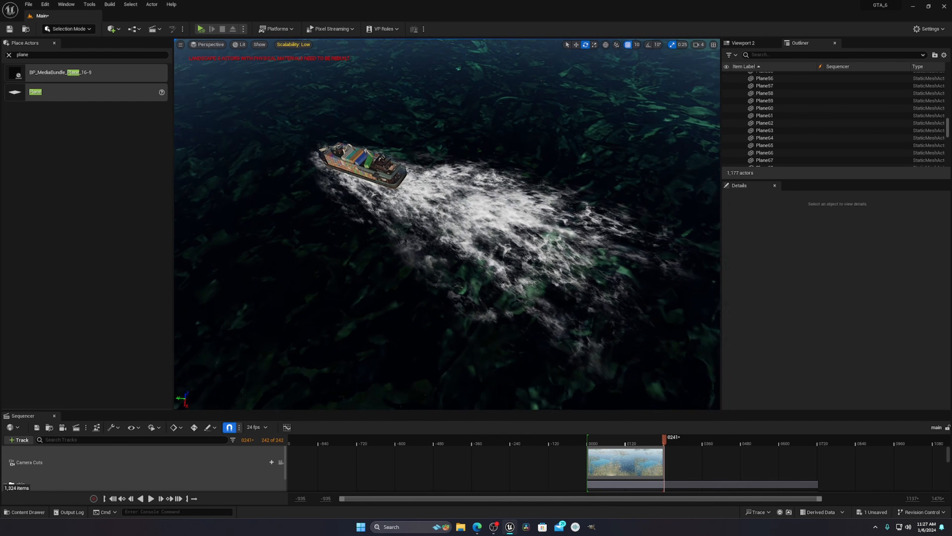
key(w)
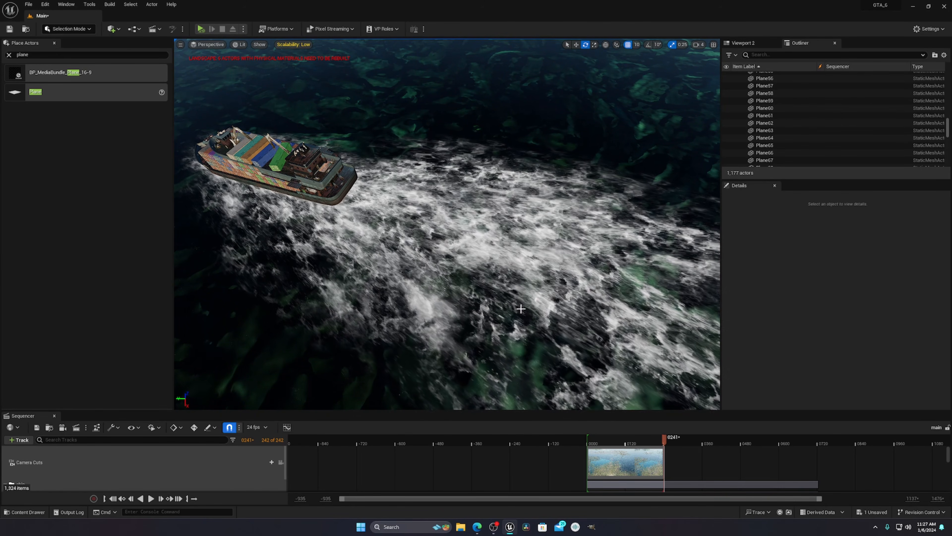
right_drag(521, 309, 549, 342)
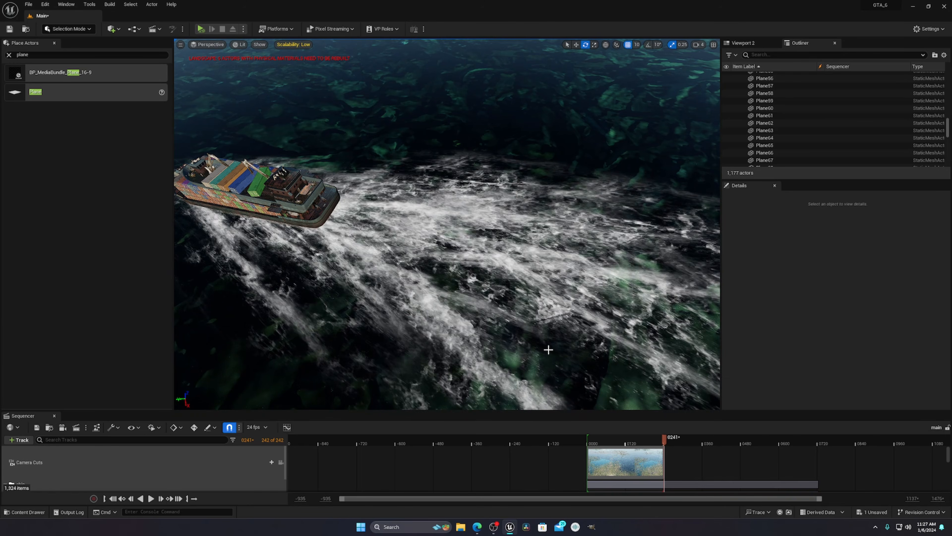
Duplicate the water_foam_inst material instance in the big_foam folder, keeping the suggested name.
click(35, 511)
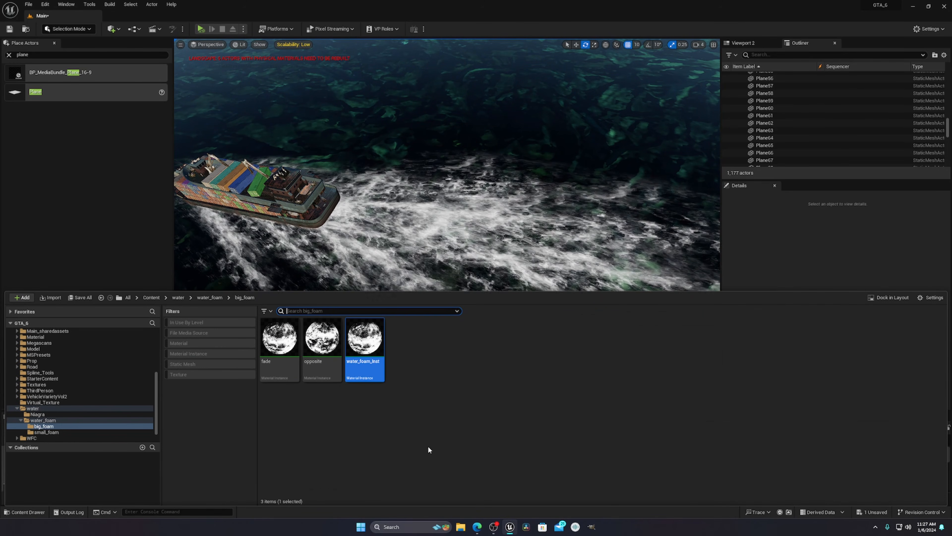
click(321, 370)
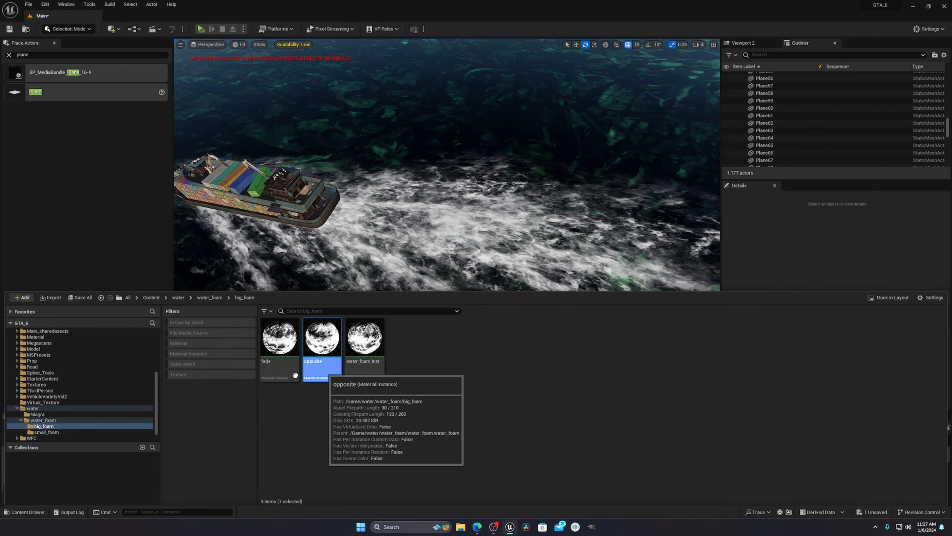
click(295, 375)
click(326, 406)
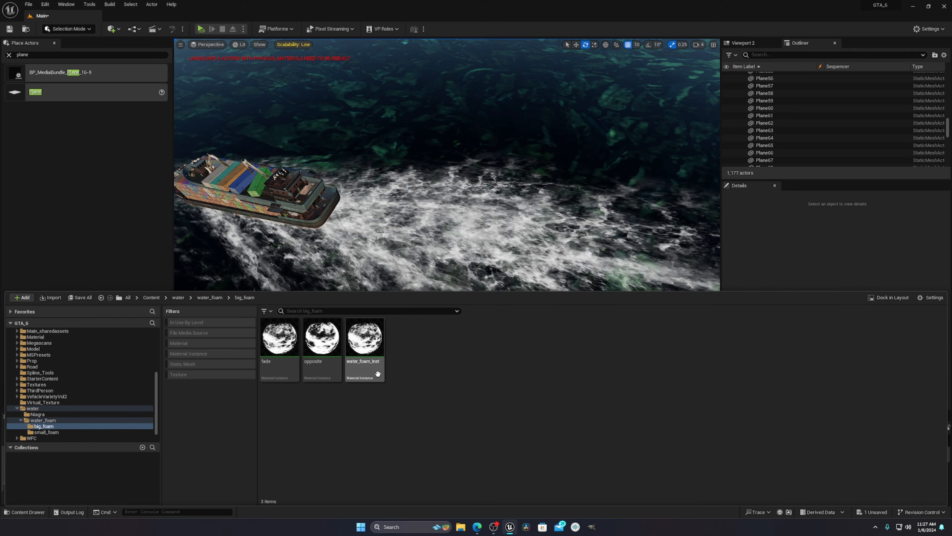
click(370, 369)
right_click(376, 363)
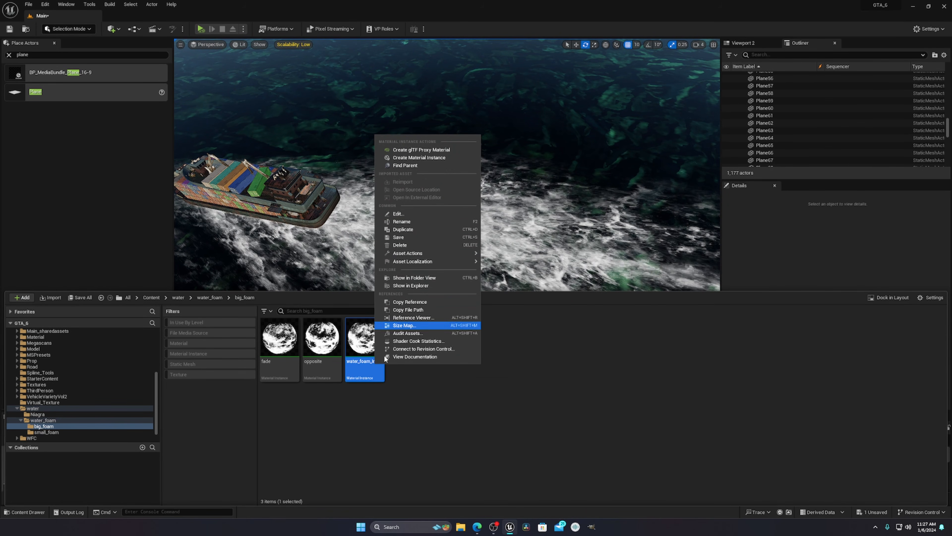
click(410, 230)
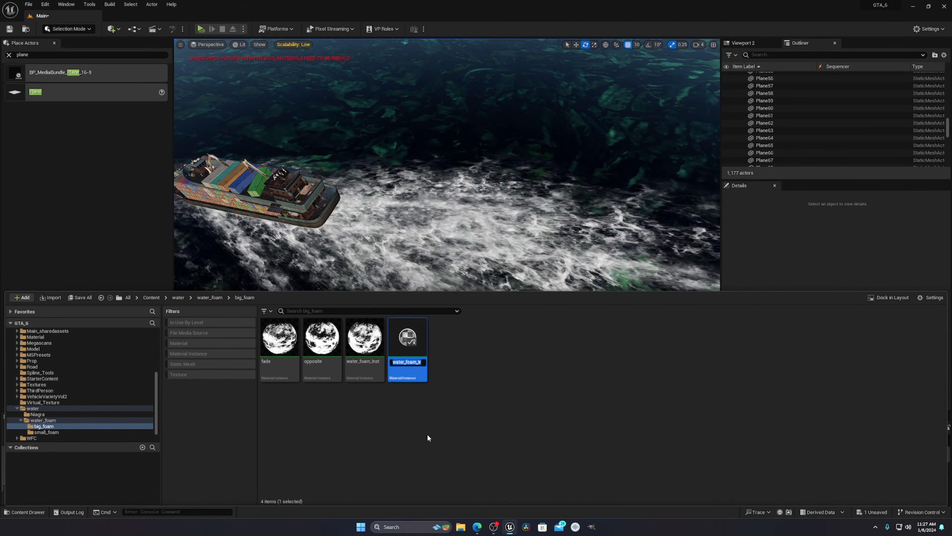
key(Return)
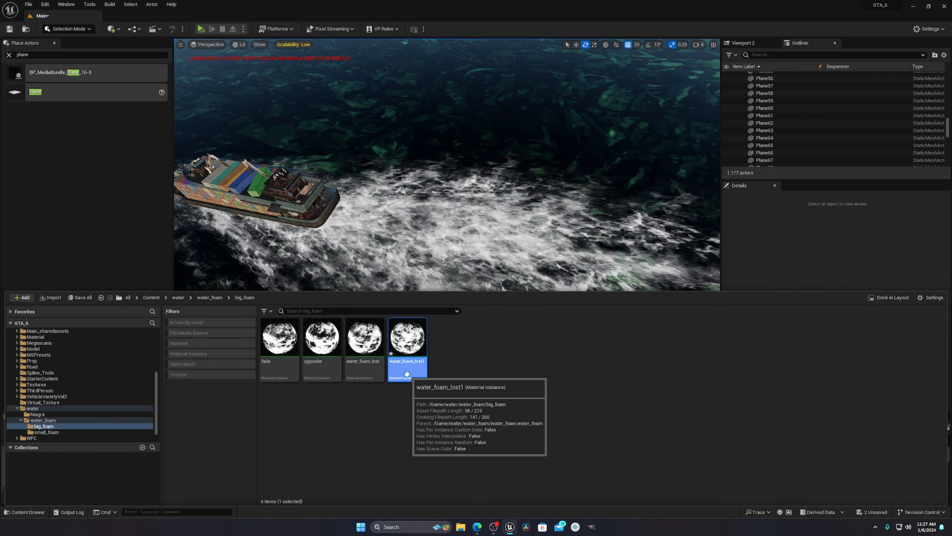
Open the opposite material instance to examine its x and x1 values against the wake foam, then close it.
double_click(321, 342)
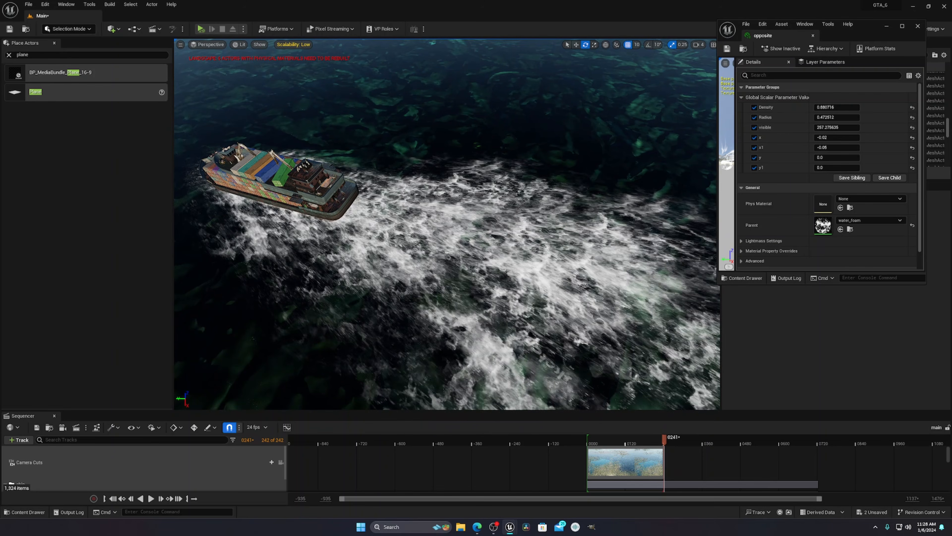
key(w)
right_drag(447, 225, 486, 227)
key(w)
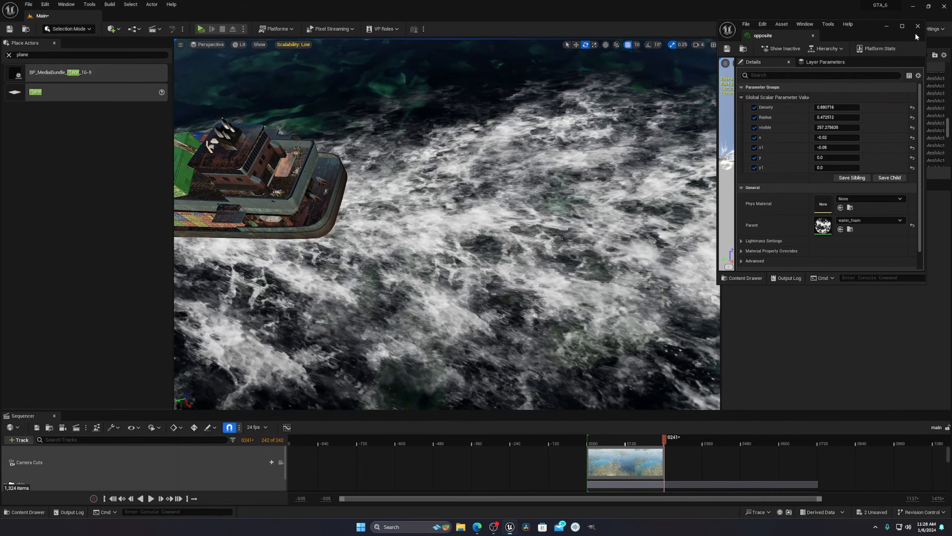
click(918, 26)
Delete the duplicate instance water_foam_inst1 from the big_foam folder.
key(ctrl+space)
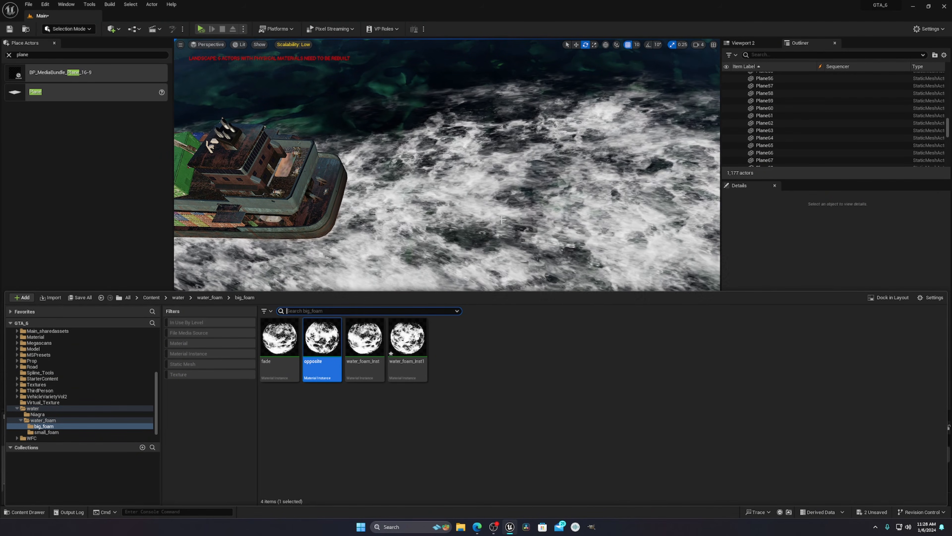
click(351, 405)
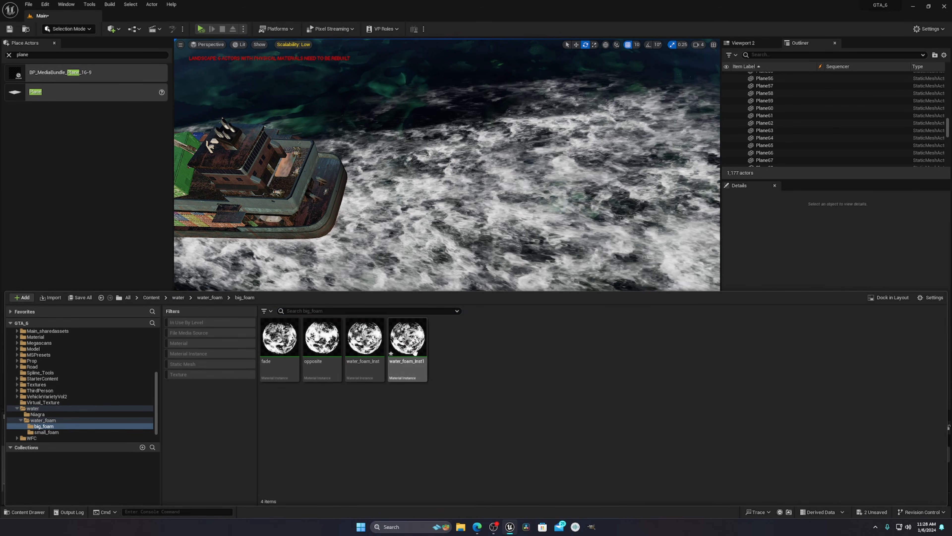
click(414, 352)
key(Delete)
click(420, 383)
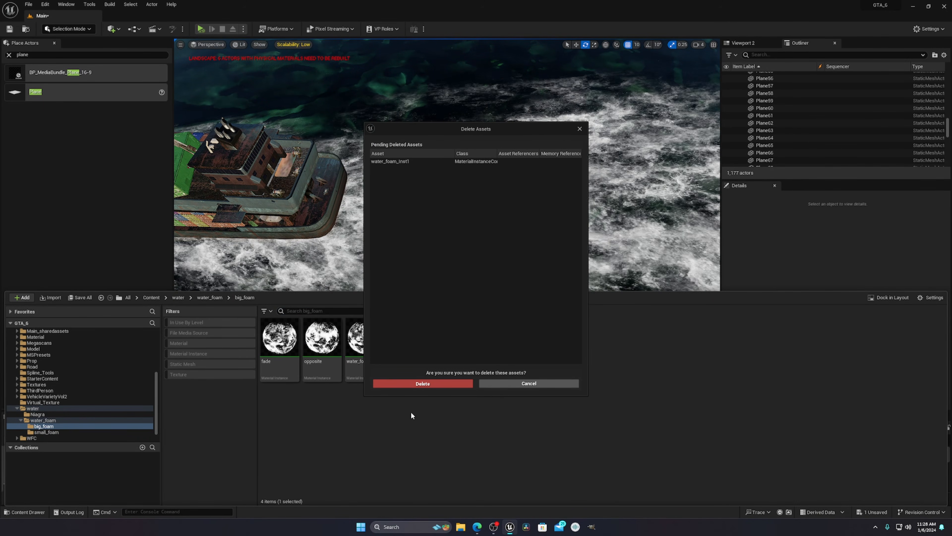
Review the opposite, fade and water_foam_inst instances in the big_foam folder and their combined effect in the ship's wake.
click(312, 366)
click(281, 366)
click(377, 371)
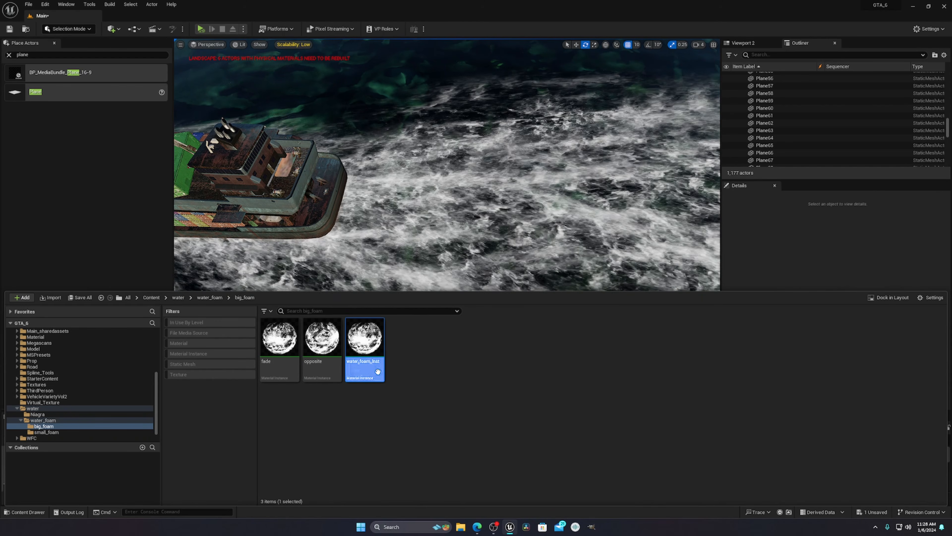
click(341, 420)
click(282, 378)
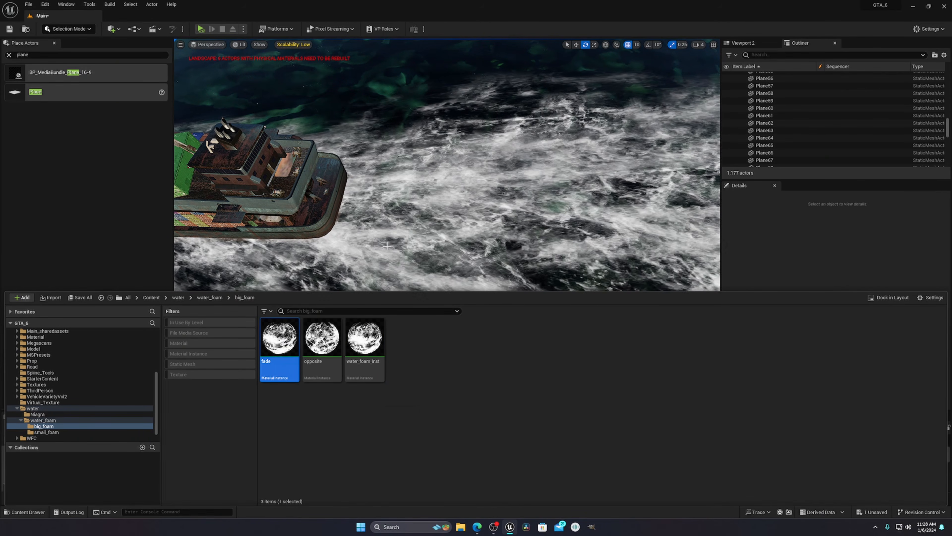
right_drag(375, 240, 407, 246)
key(s)
key(w)
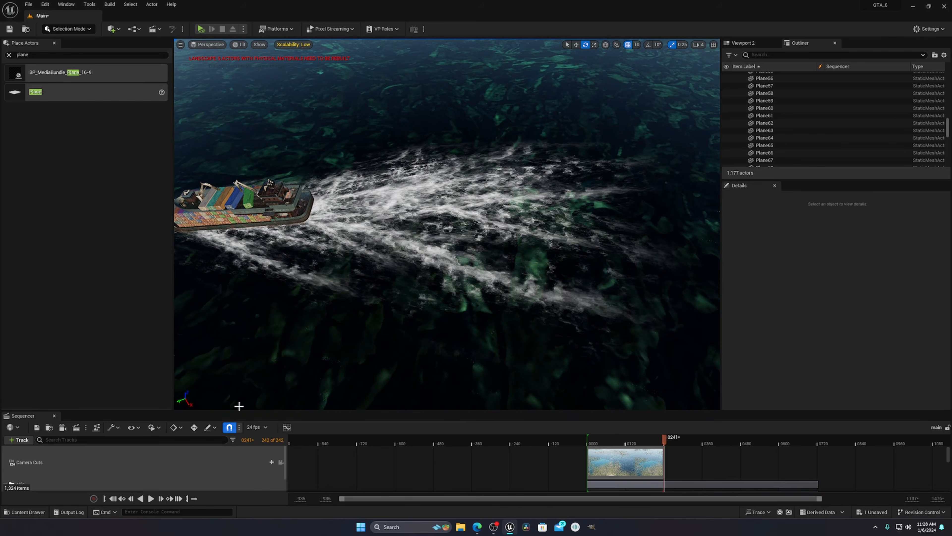
Select the overlapping wake planes Plane68 and Plane69 behind the ship to examine their foam, then clear the selection.
click(26, 512)
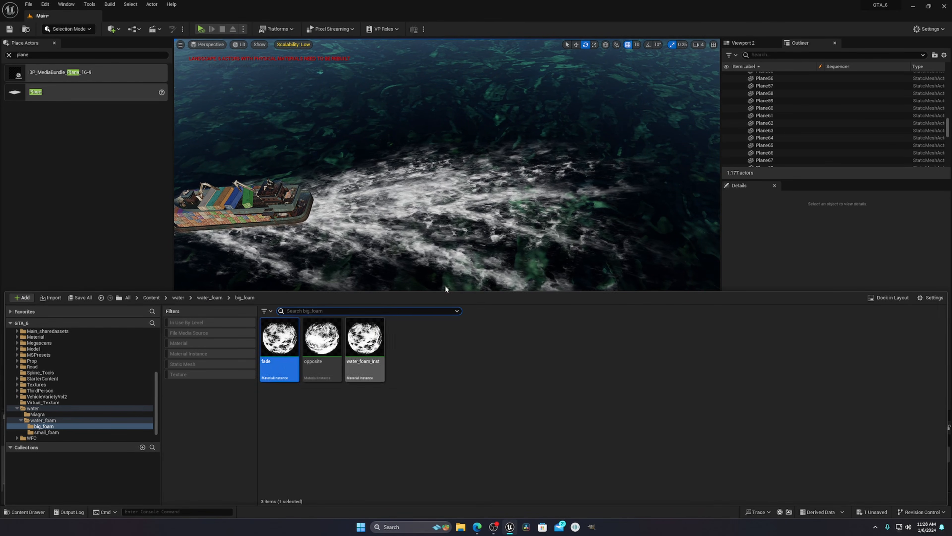
click(516, 227)
click(560, 284)
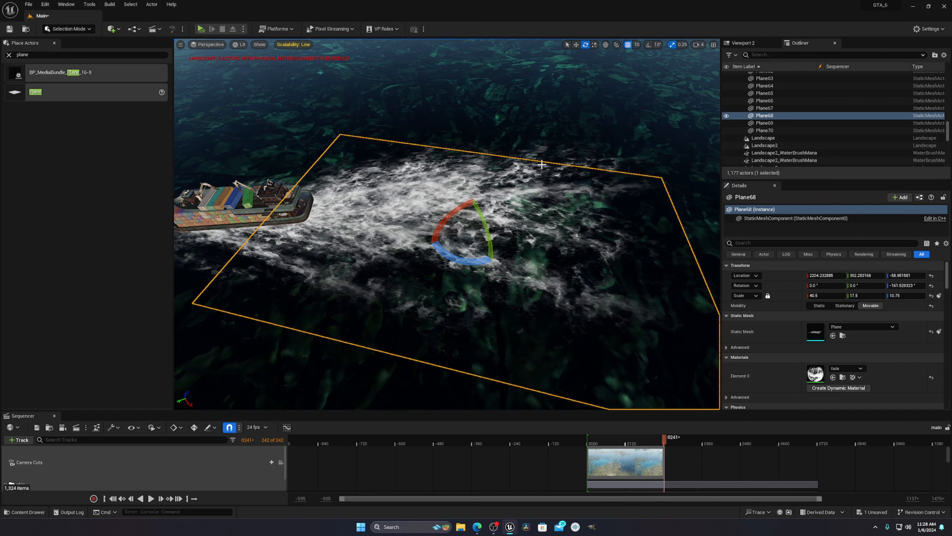
click(552, 159)
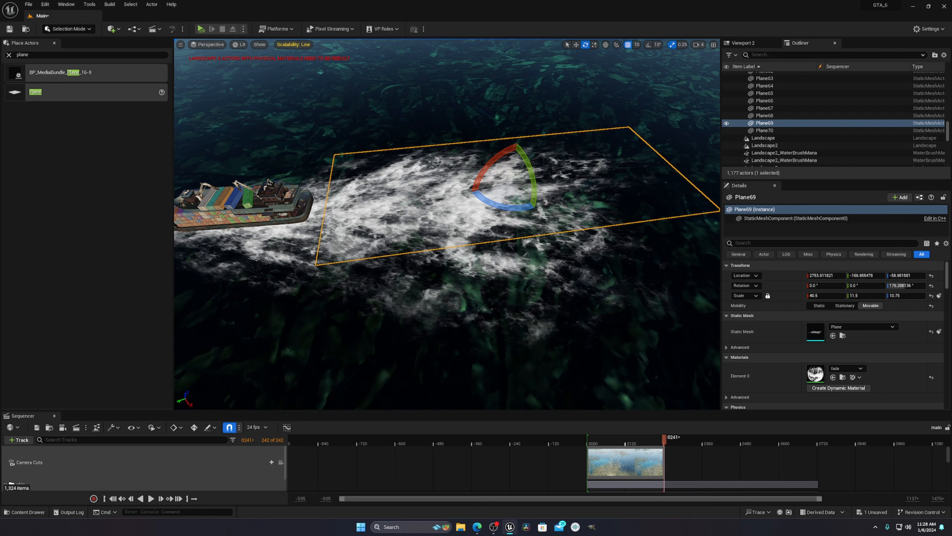
right_drag(374, 223, 420, 191)
key(w)
mouse_move(620, 202)
right_down()
mouse_move(613, 205)
mouse_move(621, 202)
right_up()
key(s)
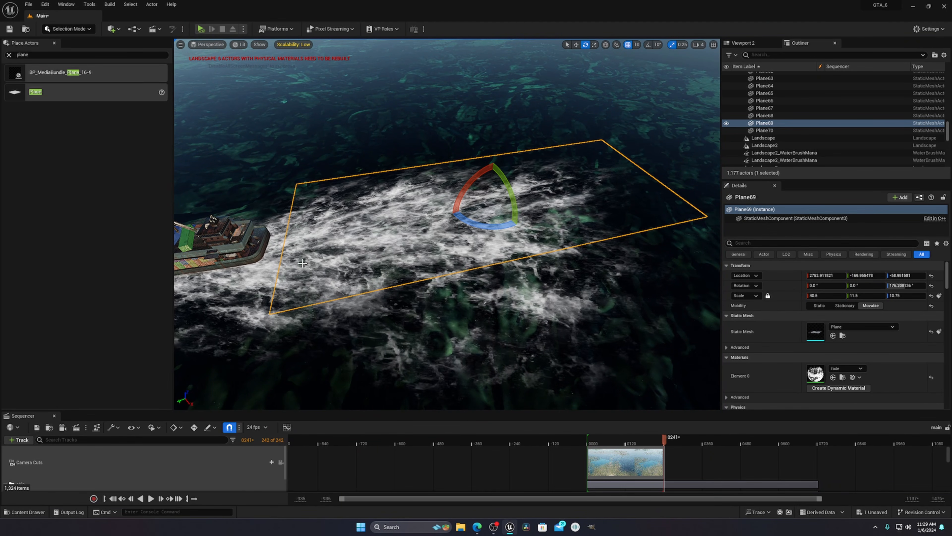
right_drag(441, 283, 423, 284)
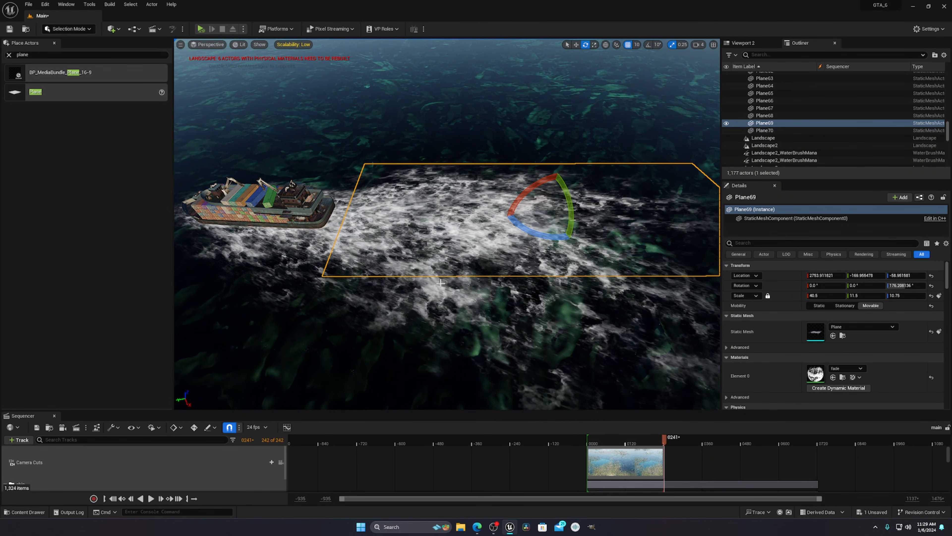
right_drag(540, 281, 563, 205)
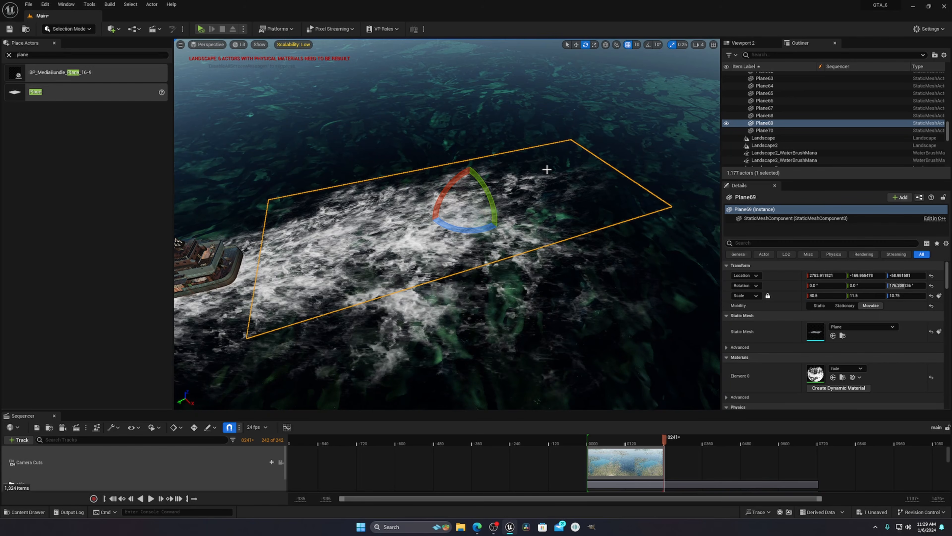
right_drag(600, 252, 549, 213)
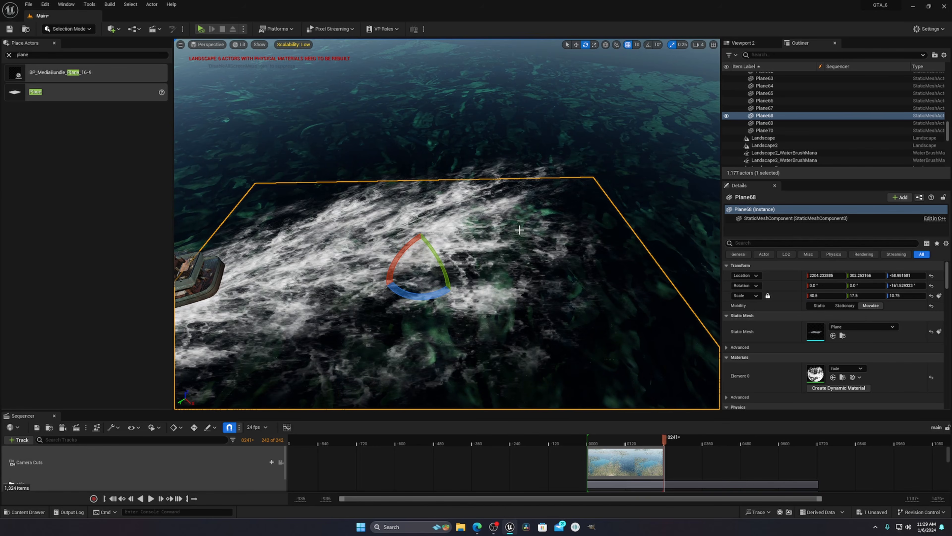
key(Escape)
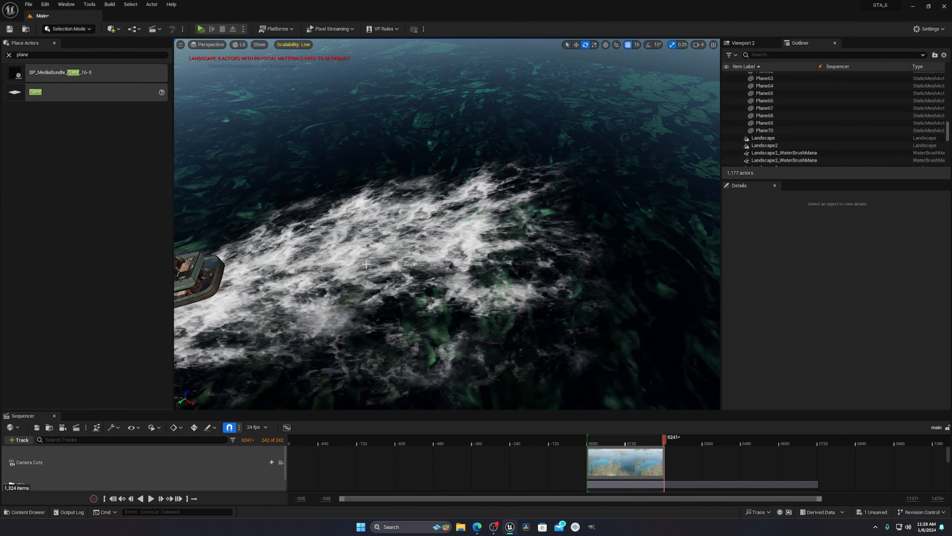
right_drag(606, 228, 537, 186)
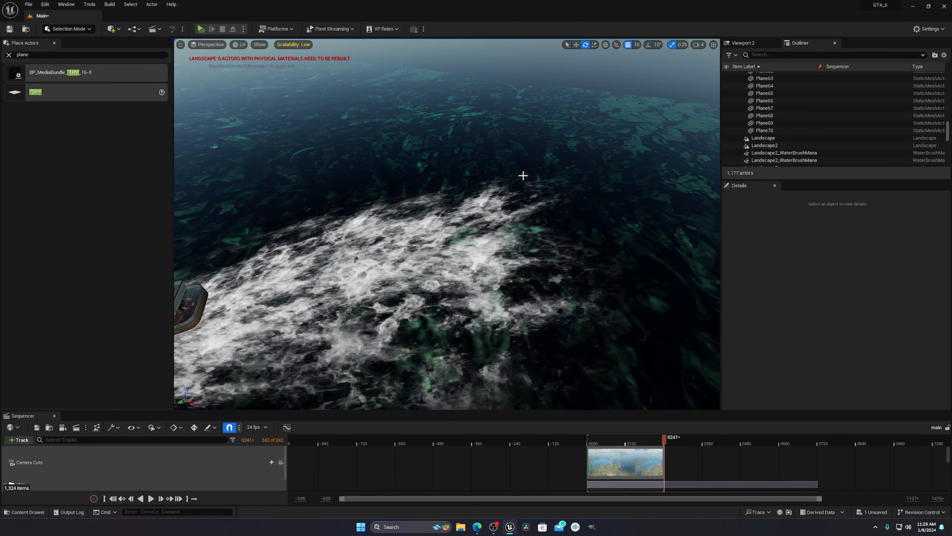
right_drag(603, 288, 578, 270)
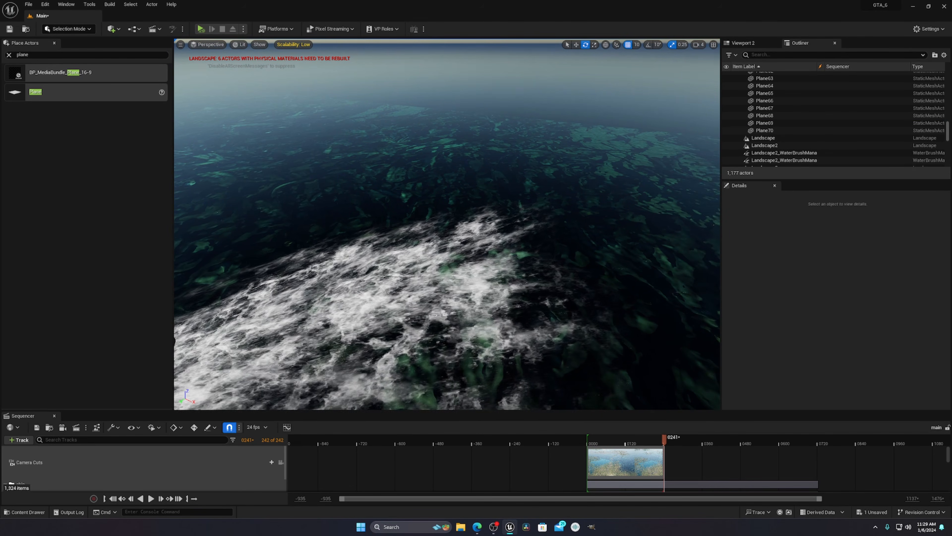
Open the fade and opposite material instances from the big_foam folder to compare their x and x1 values.
click(21, 513)
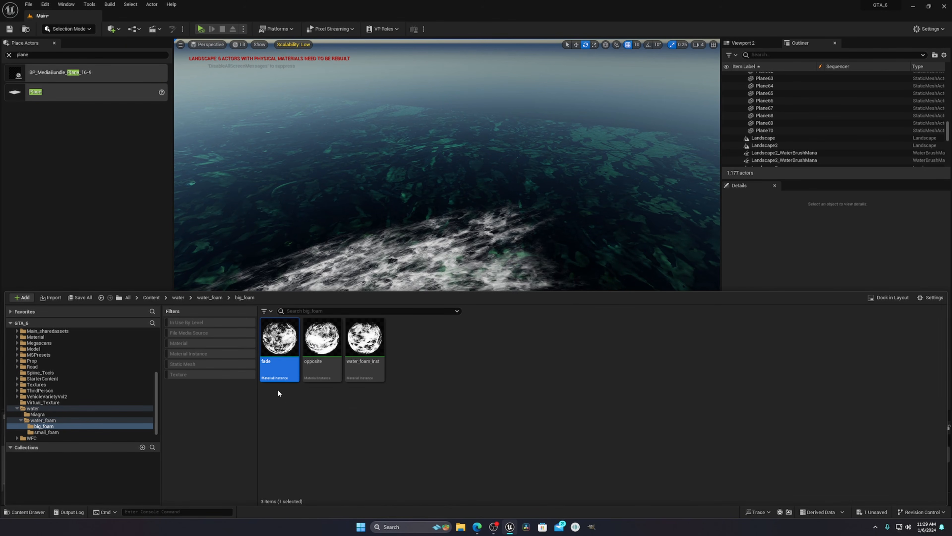
double_click(275, 371)
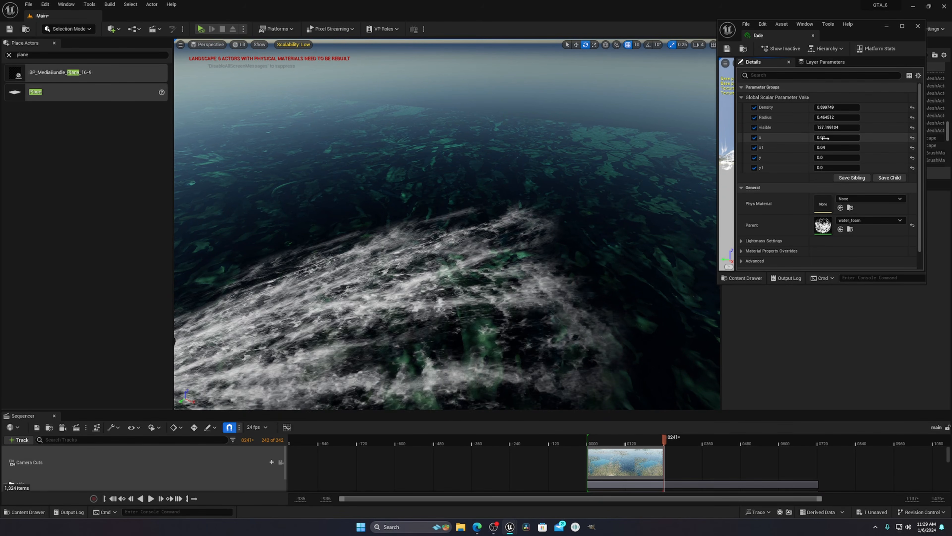
click(33, 513)
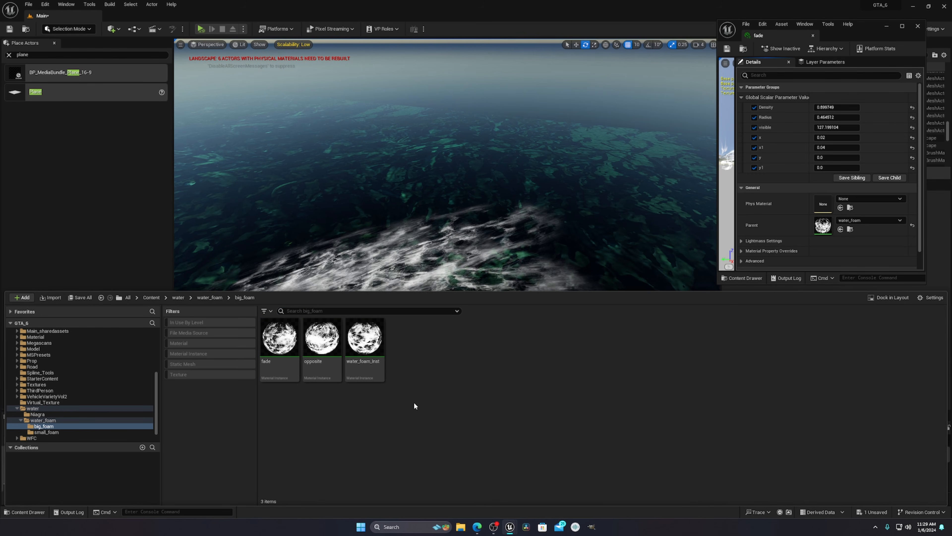
double_click(324, 377)
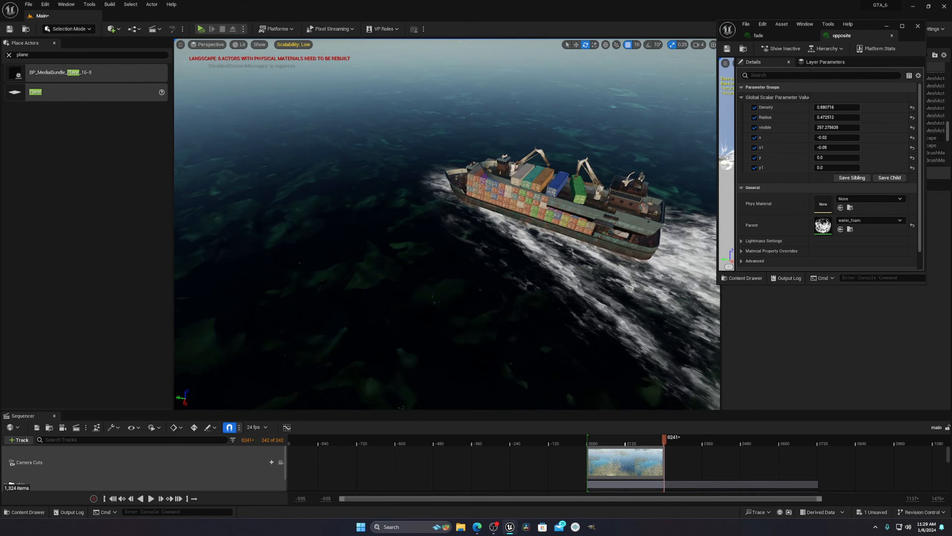
Examine the foam motion around the ship's stern with the opposite instance open, then close the instance editor.
key(w)
right_drag(526, 289, 600, 330)
key(s)
key(a)
key(w)
key(w)
key(s)
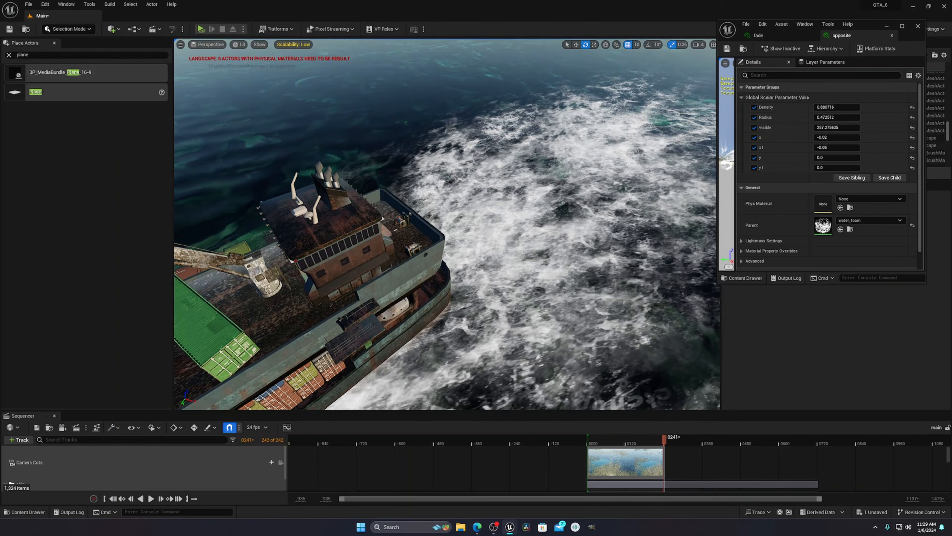
key(w)
right_drag(520, 315, 488, 236)
key(s)
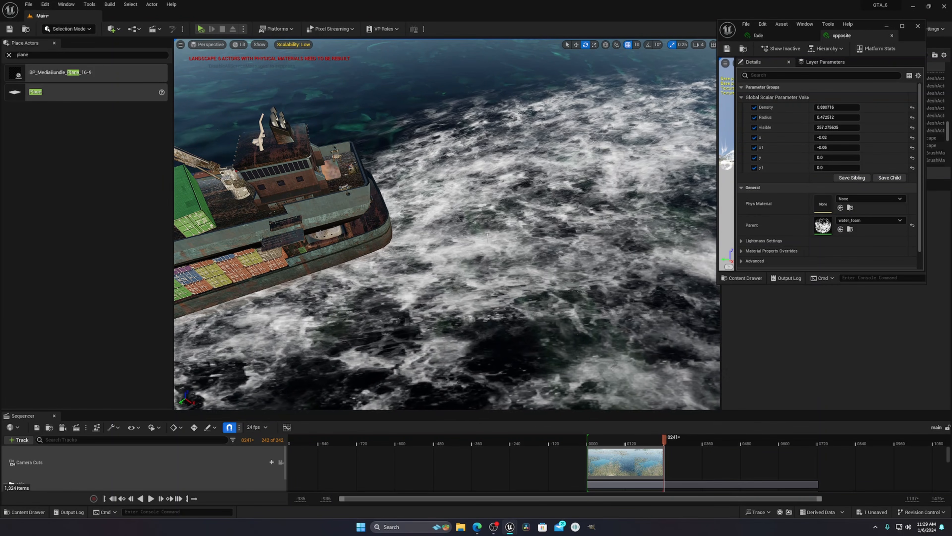
key(s)
mouse_move(487, 235)
right_down()
mouse_move(517, 238)
mouse_move(506, 229)
mouse_move(471, 240)
right_up()
key(w)
key(d)
click(918, 25)
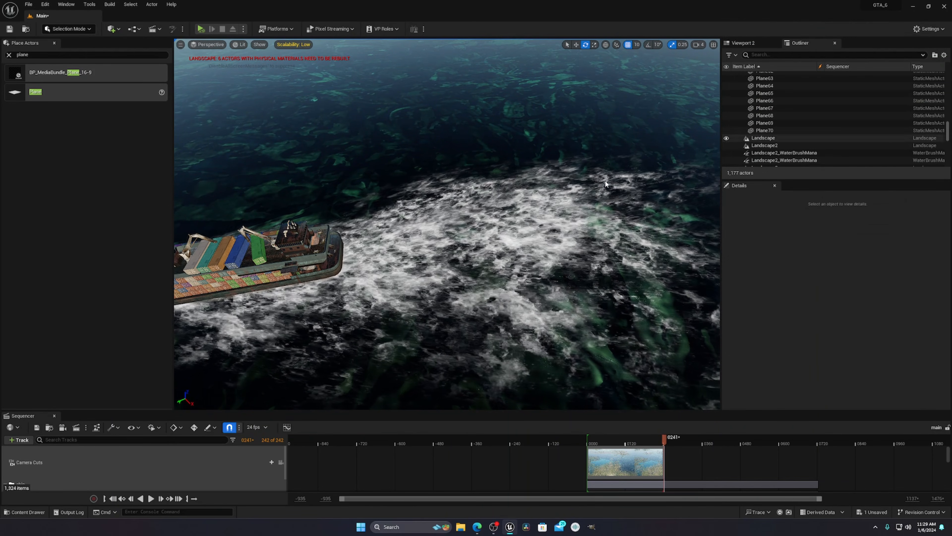
Examine the cargo ship and its wake from low over the water surface.
right_drag(605, 180, 595, 106)
key(s)
key(d)
key(w)
key(s)
key(w)
key(a)
key(q)
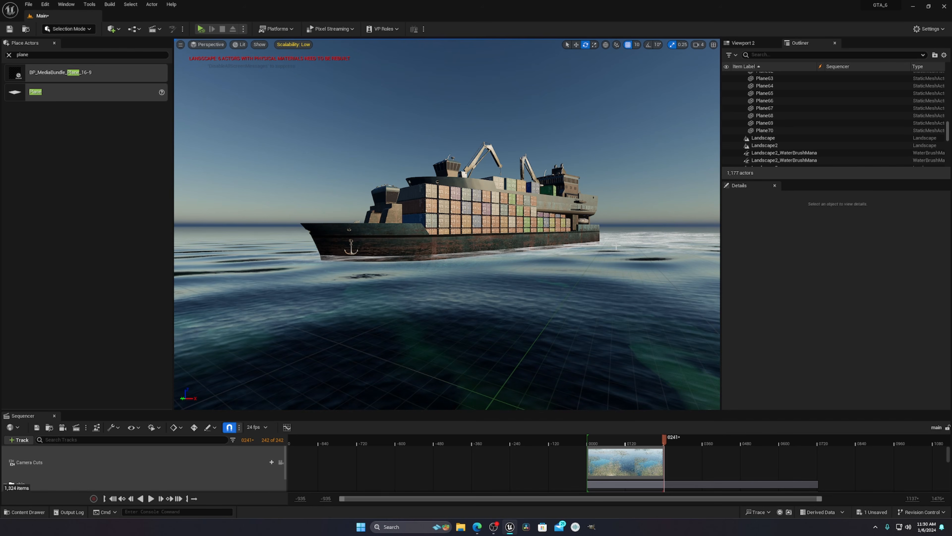
Watch the moving ship and its wake from high above during sequence playback, and pause at frame 195.
right_drag(616, 247, 845, 360)
key(e)
key(d)
key(a)
key(e)
key(a)
key(e)
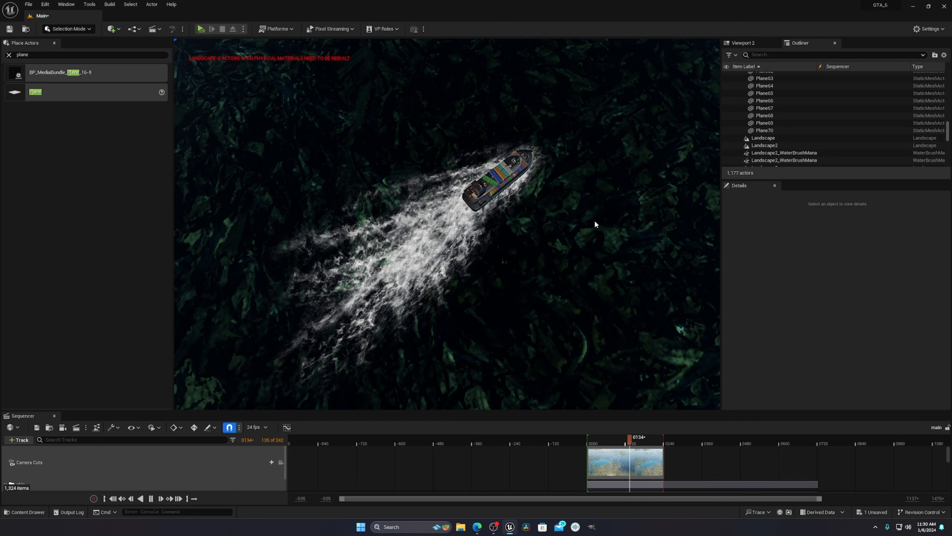
click(151, 499)
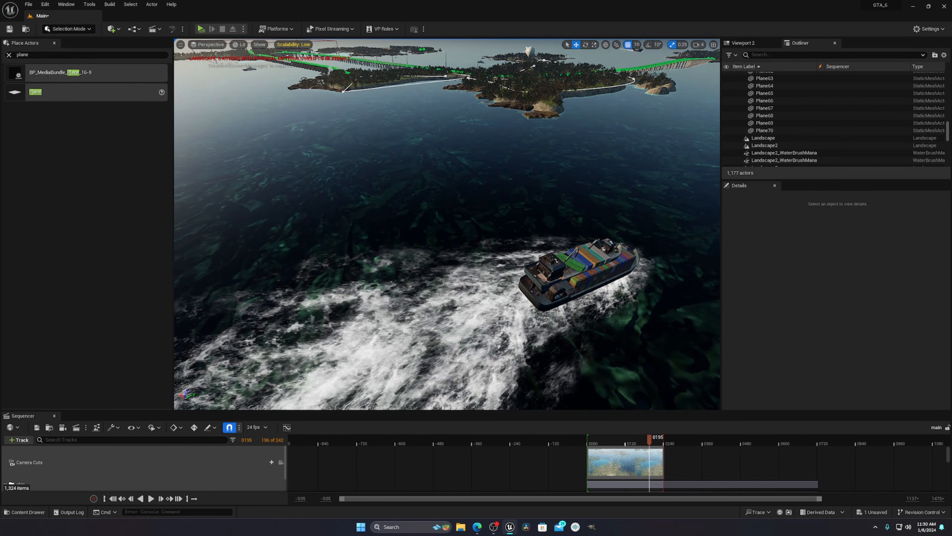
Inspect the foam along the hull and behind the stern from several distances with the sequence paused.
right_drag(447, 243, 547, 223)
key(a)
scroll(474, 236, up, 2)
key(q)
key(w)
key(q)
key(w)
key(e)
mouse_move(497, 317)
right_down()
mouse_move(490, 308)
mouse_move(497, 347)
mouse_move(491, 314)
right_up()
key(e)
key(s)
key(w)
key(q)
key(q)
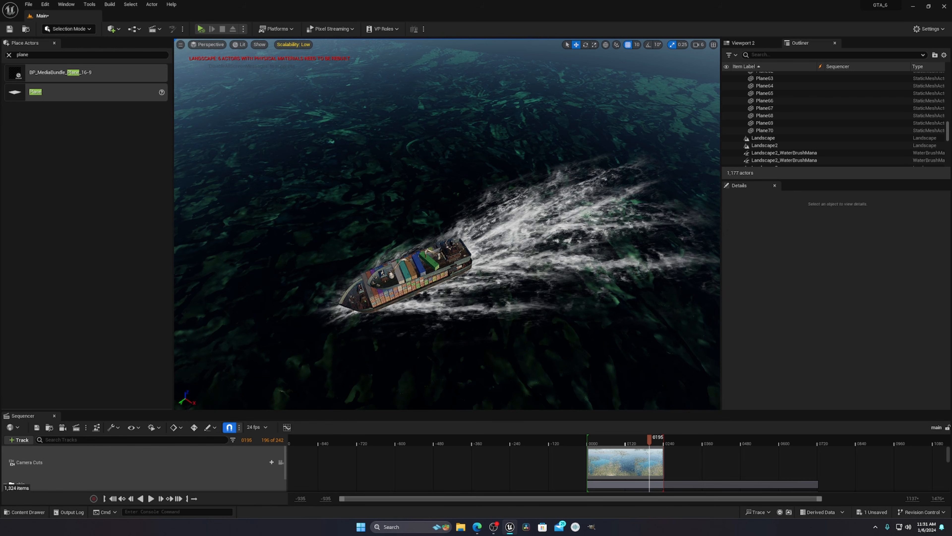
Select Plane64 behind the stern and Plane70 beside the hull to check which planes form the wake.
right_drag(446, 240, 395, 231)
key(w)
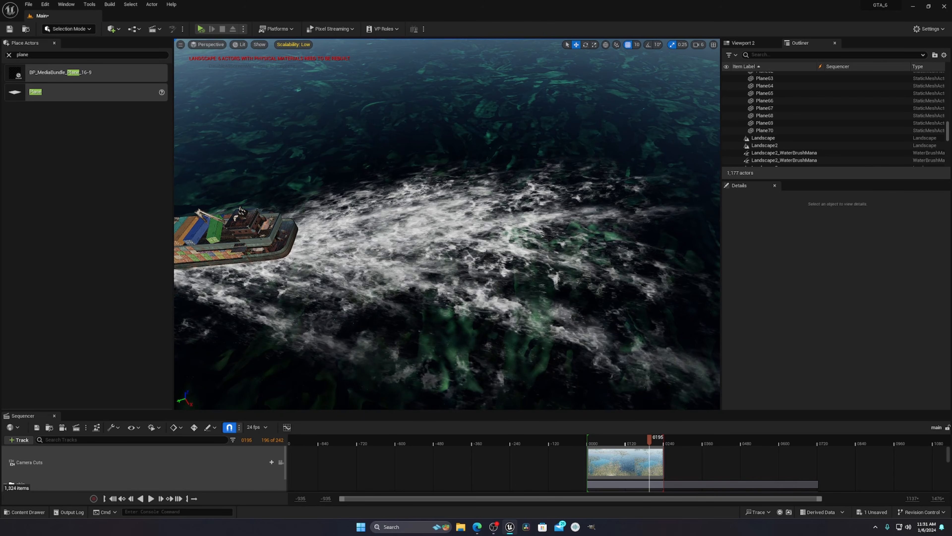
key(s)
click(600, 195)
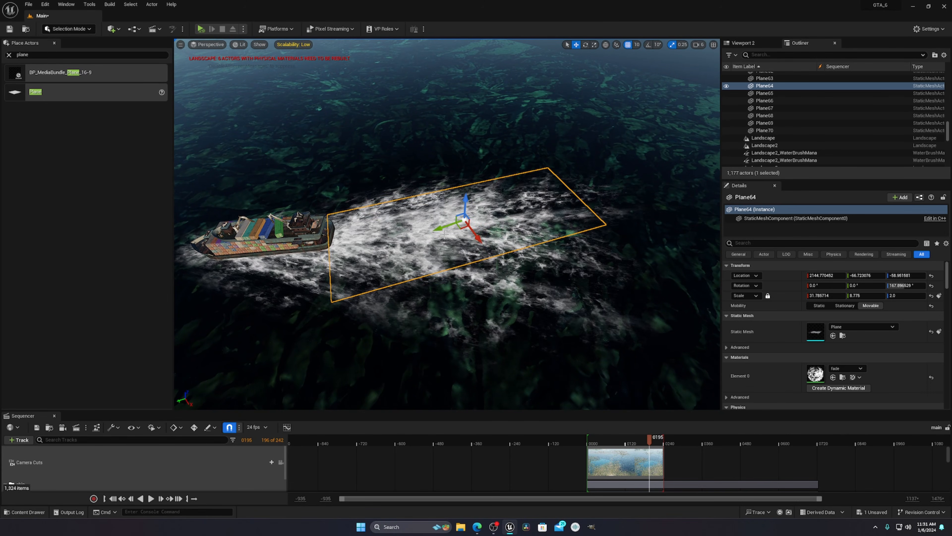
click(442, 234)
click(459, 246)
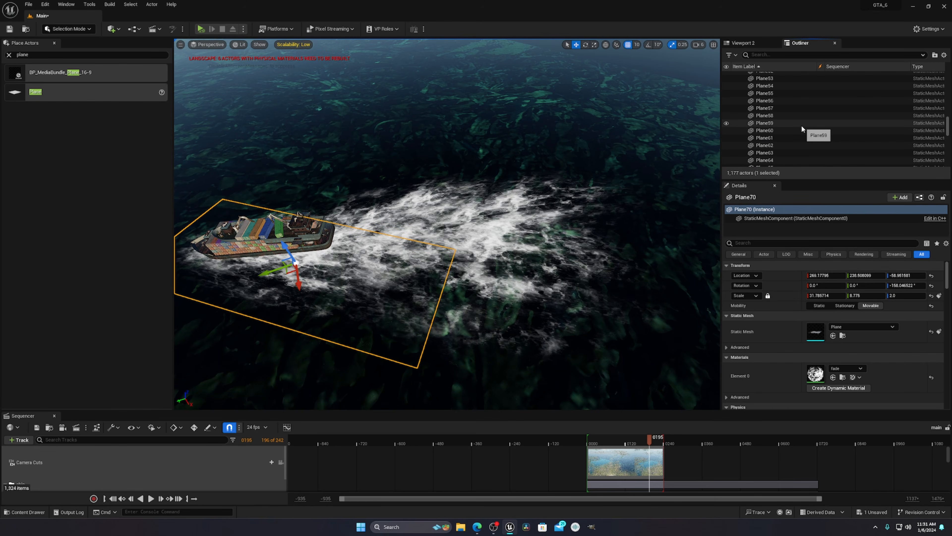
Select Plane48 through Plane61 under FIXCARGO3, search the Attach To parents for "fix", and dismiss the list without attaching.
scroll(801, 129, up, 10)
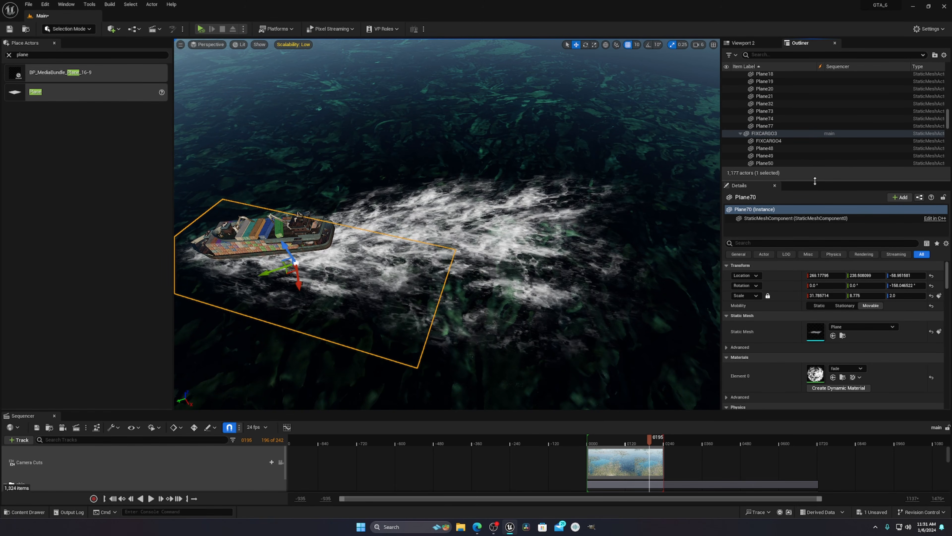
drag(815, 180, 814, 299)
scroll(779, 145, up, 3)
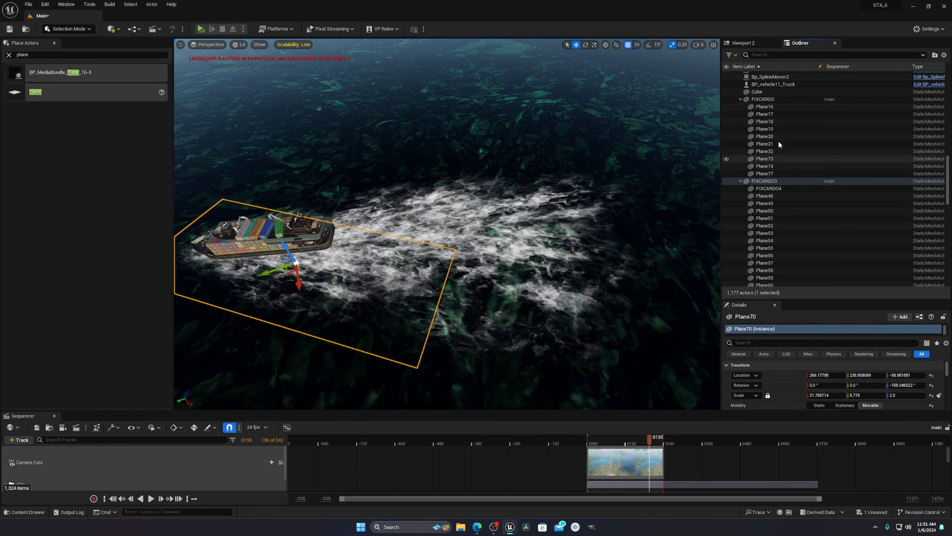
click(789, 234)
scroll(811, 243, down, 4)
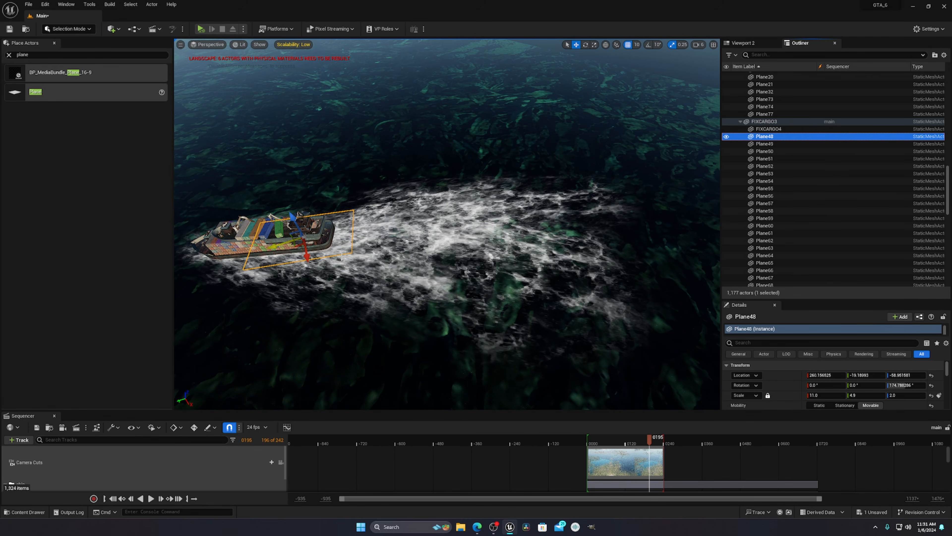
shift+click(786, 233)
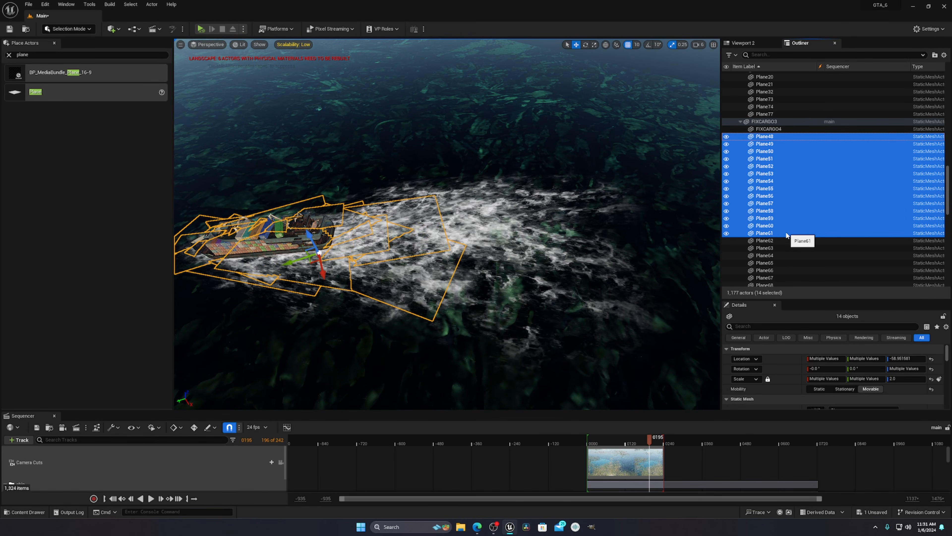
right_click(772, 223)
mouse_move(799, 392)
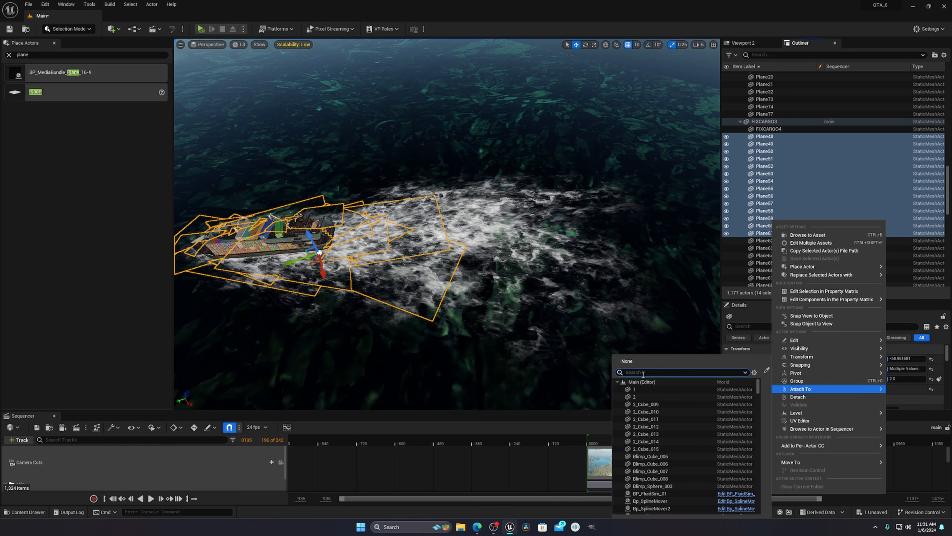
text(fix)
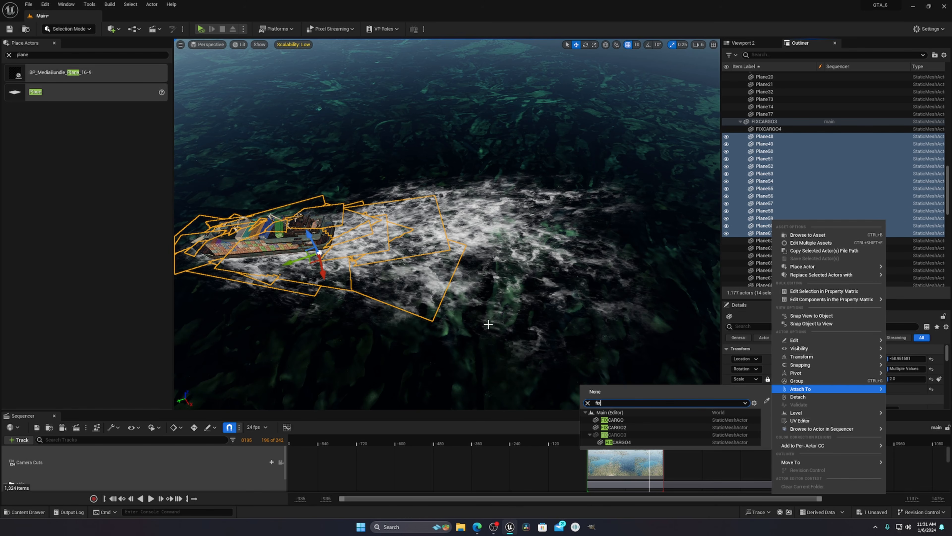
click(488, 324)
Move the ship meshes FIXCARGO3 and FIXCARGO4 together, undo the move, and clear the selection.
click(288, 234)
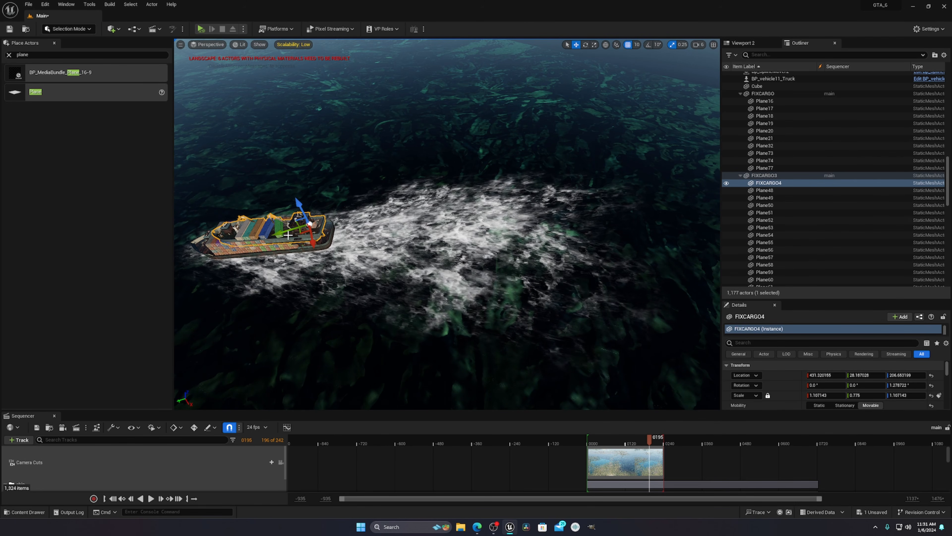
right_drag(288, 235, 234, 229)
ctrl+click(318, 244)
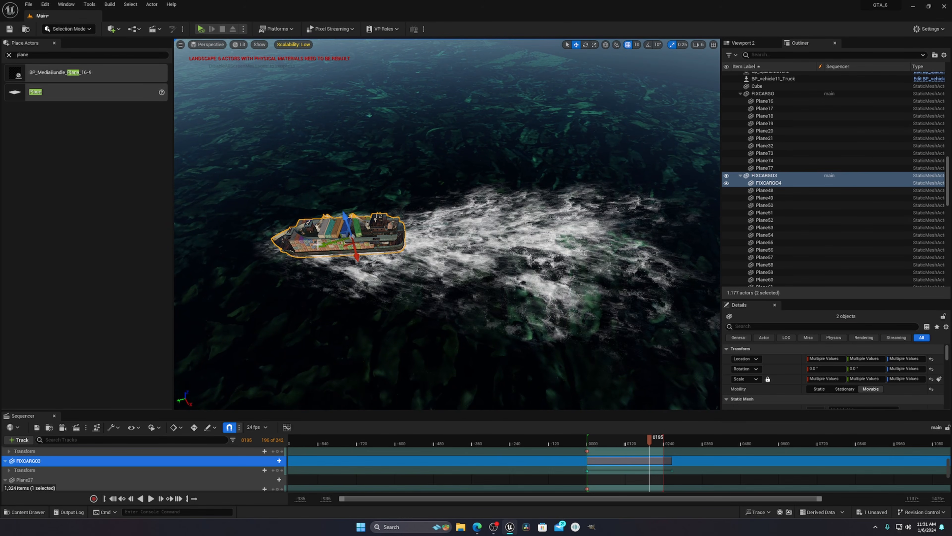
drag(318, 245, 333, 213)
key(ctrl+z)
click(493, 154)
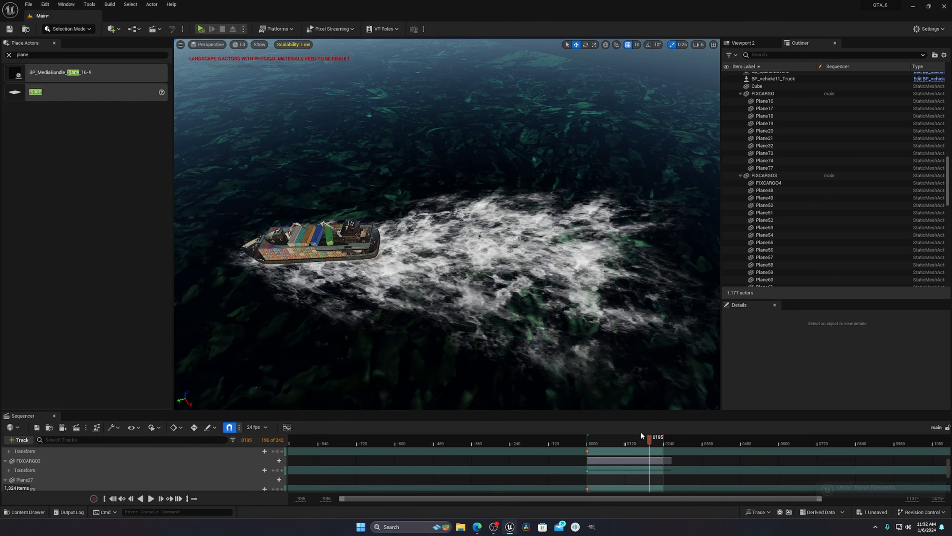
Return the sequence to frame 0000 and select the FIXCARGO3 ship mesh that carries the wake planes.
drag(627, 410, 543, 251)
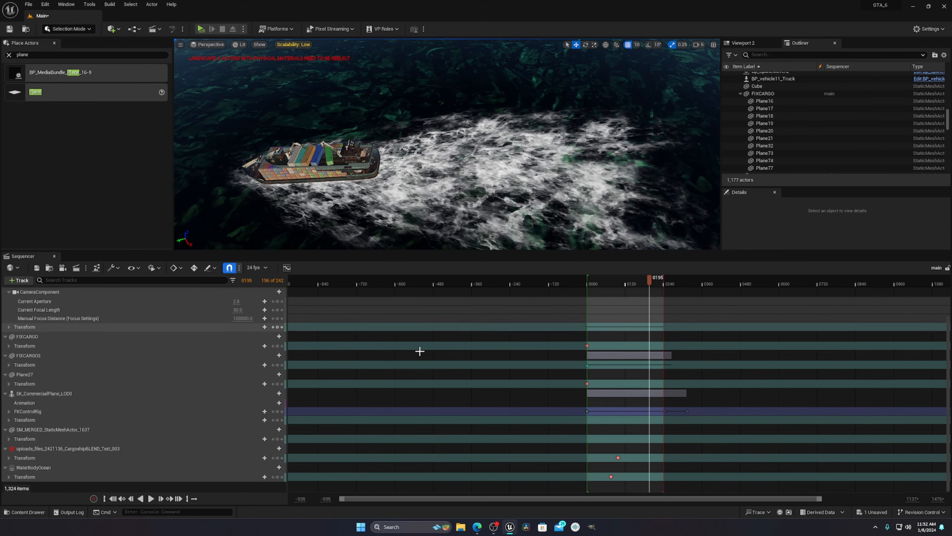
click(116, 499)
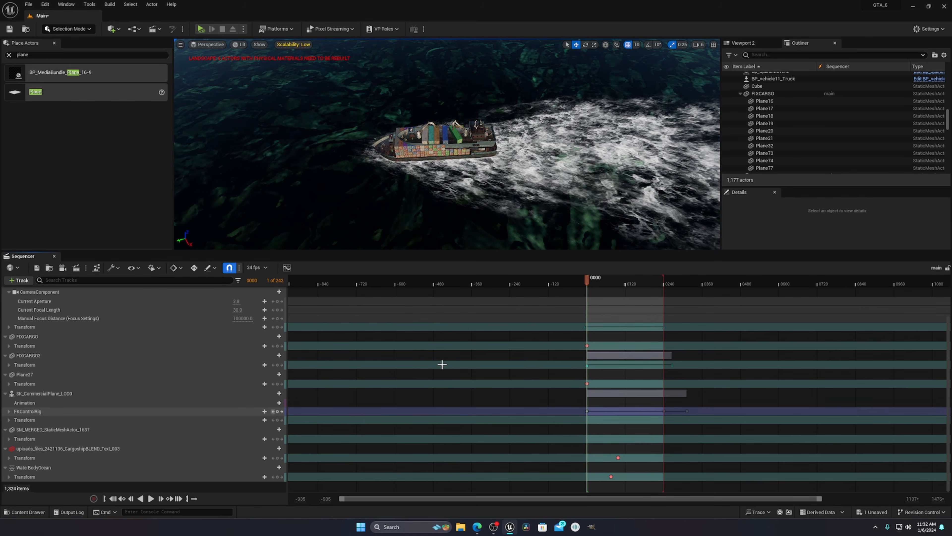
click(440, 143)
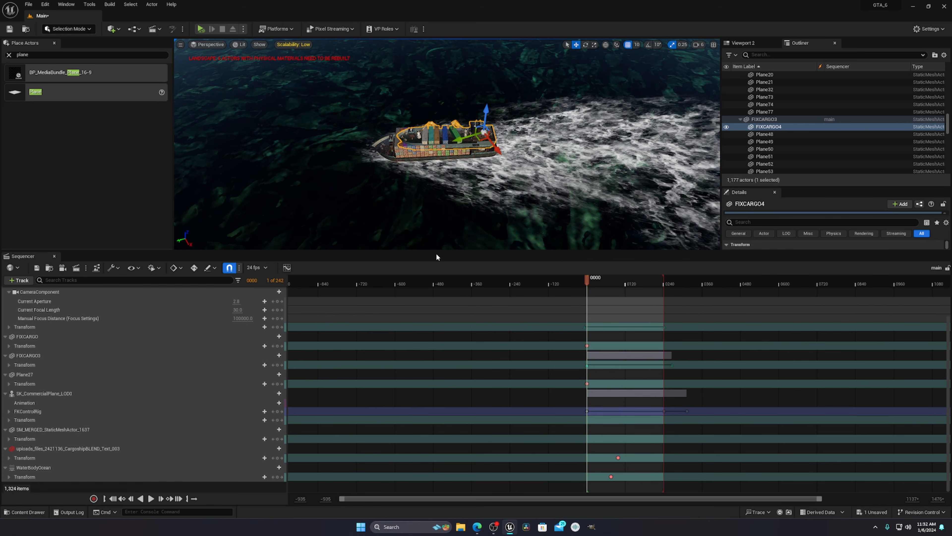
drag(440, 251, 440, 392)
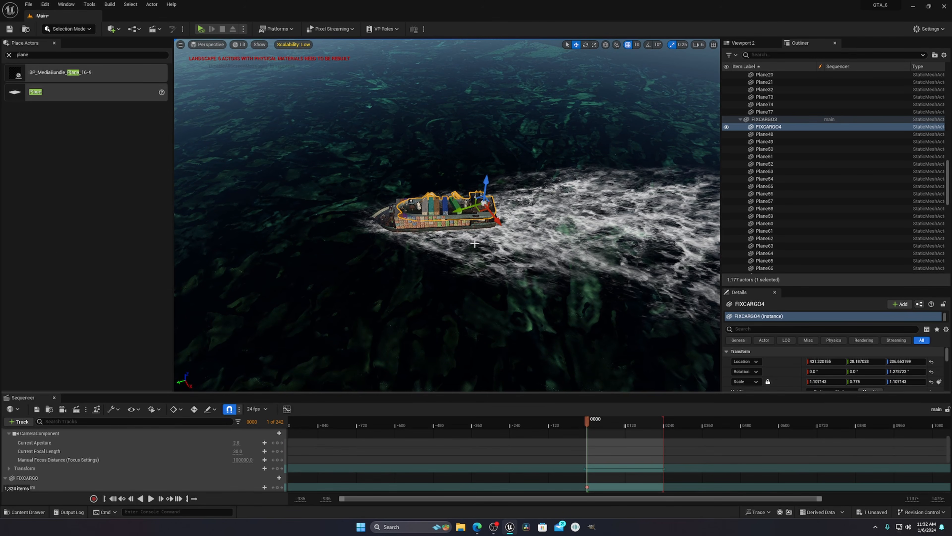
right_drag(360, 277, 450, 285)
click(381, 260)
key(s)
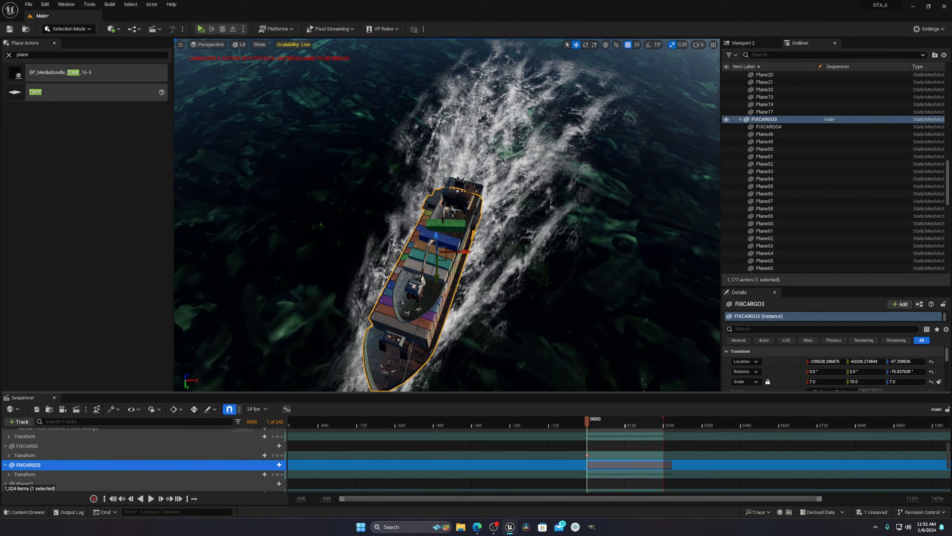